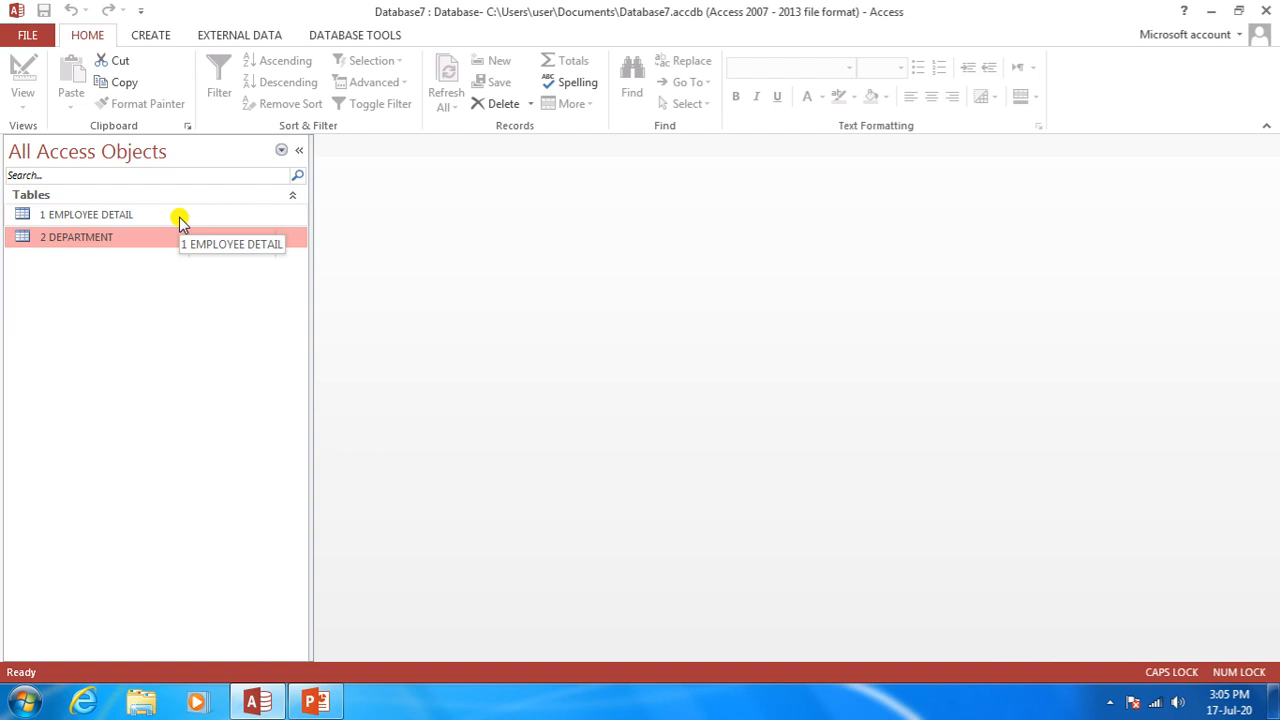
Open the 1 EMPLOYEE DETAIL table and go through its records by EMP NO.
double_click(180, 220)
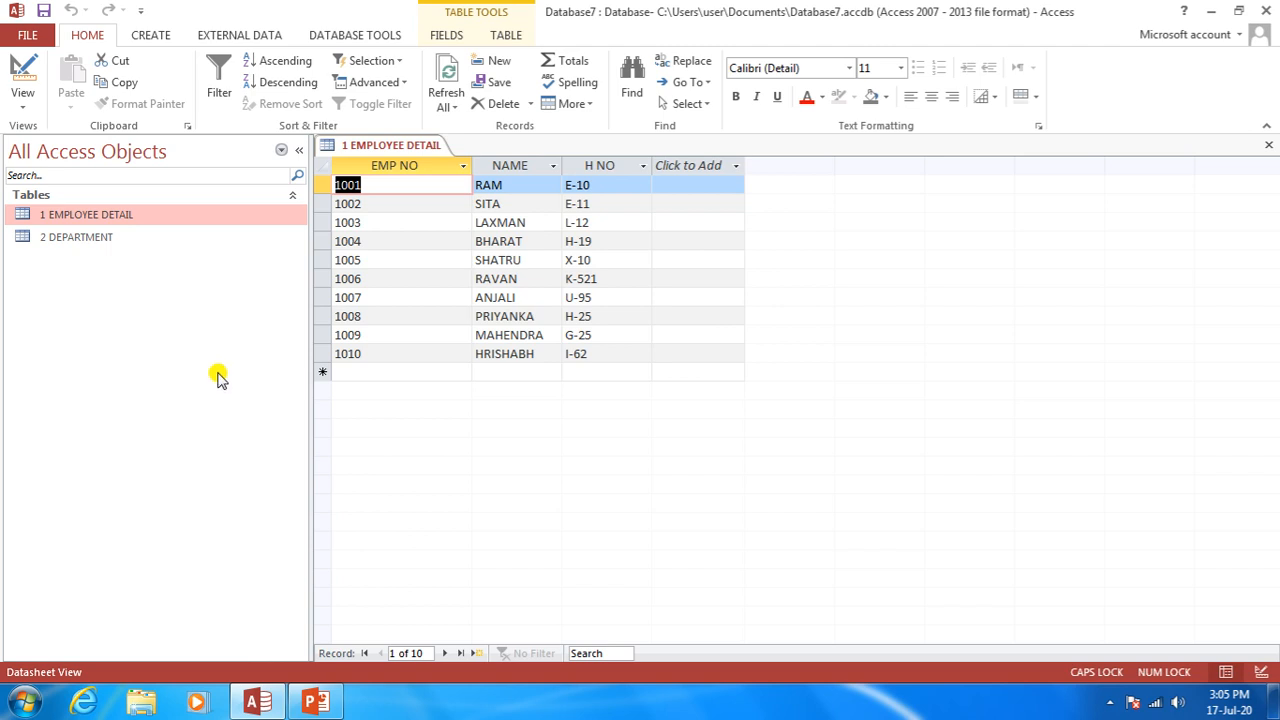
left_click(369, 205)
left_click(376, 222)
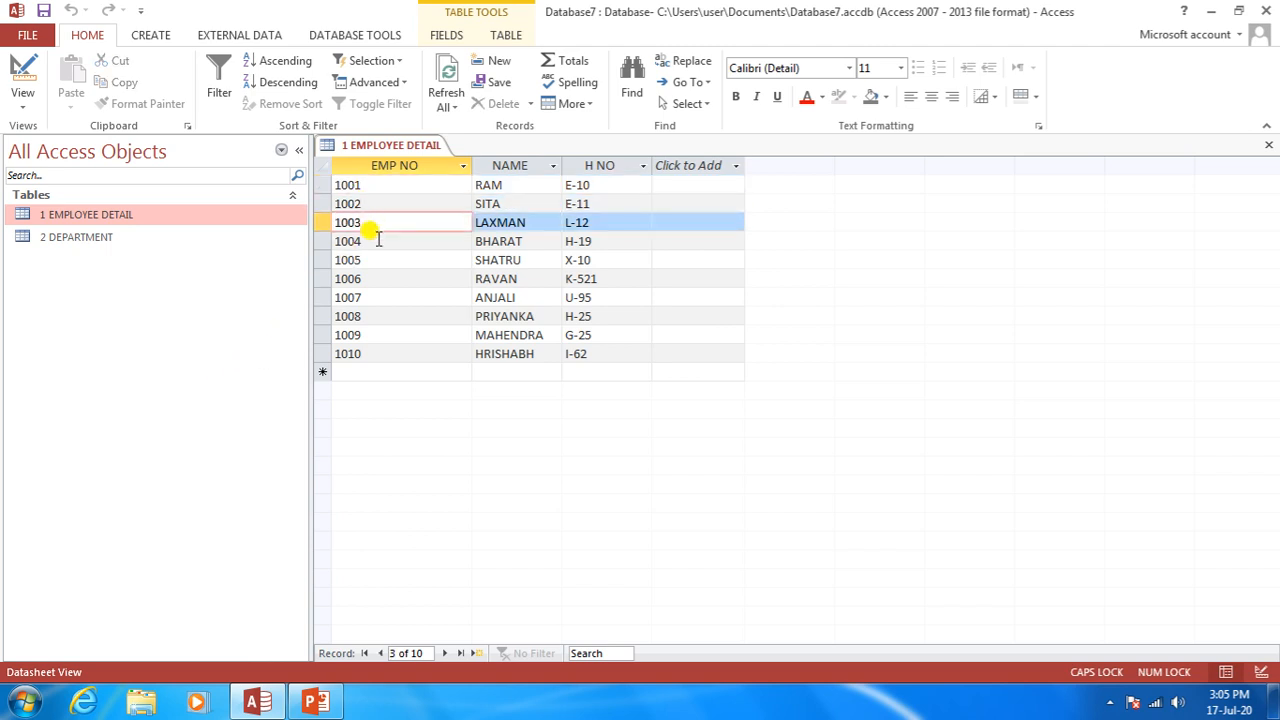
left_click(372, 242)
left_click(372, 260)
key("Down")
key("Down")
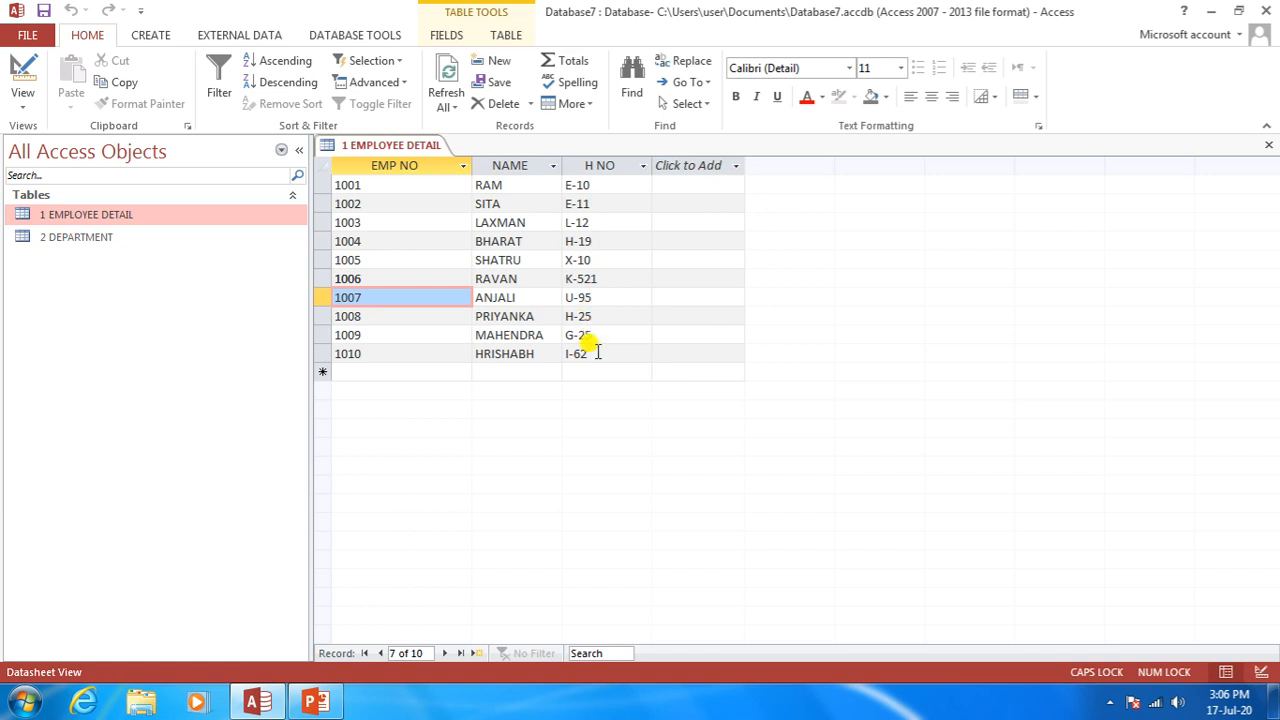
Show the 1 EMPLOYEE DETAIL table in Design View and examine its field names, data types and primary key.
right_click(367, 147)
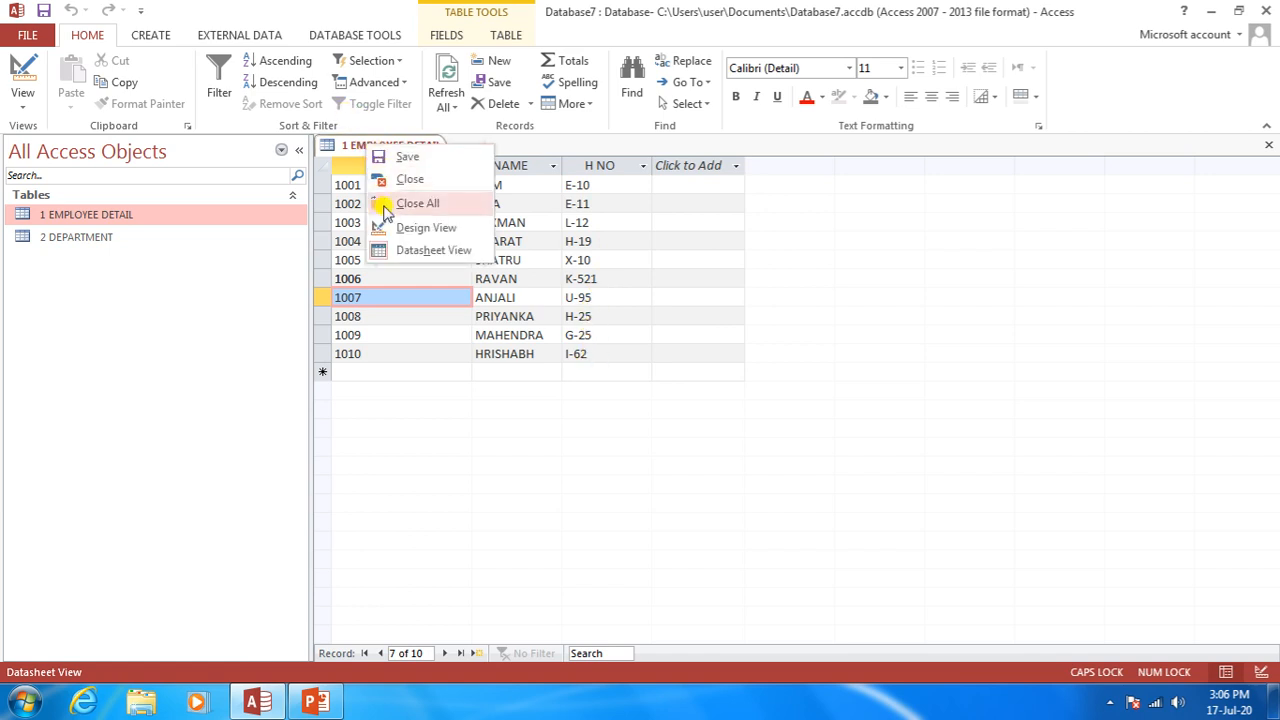
left_click(420, 228)
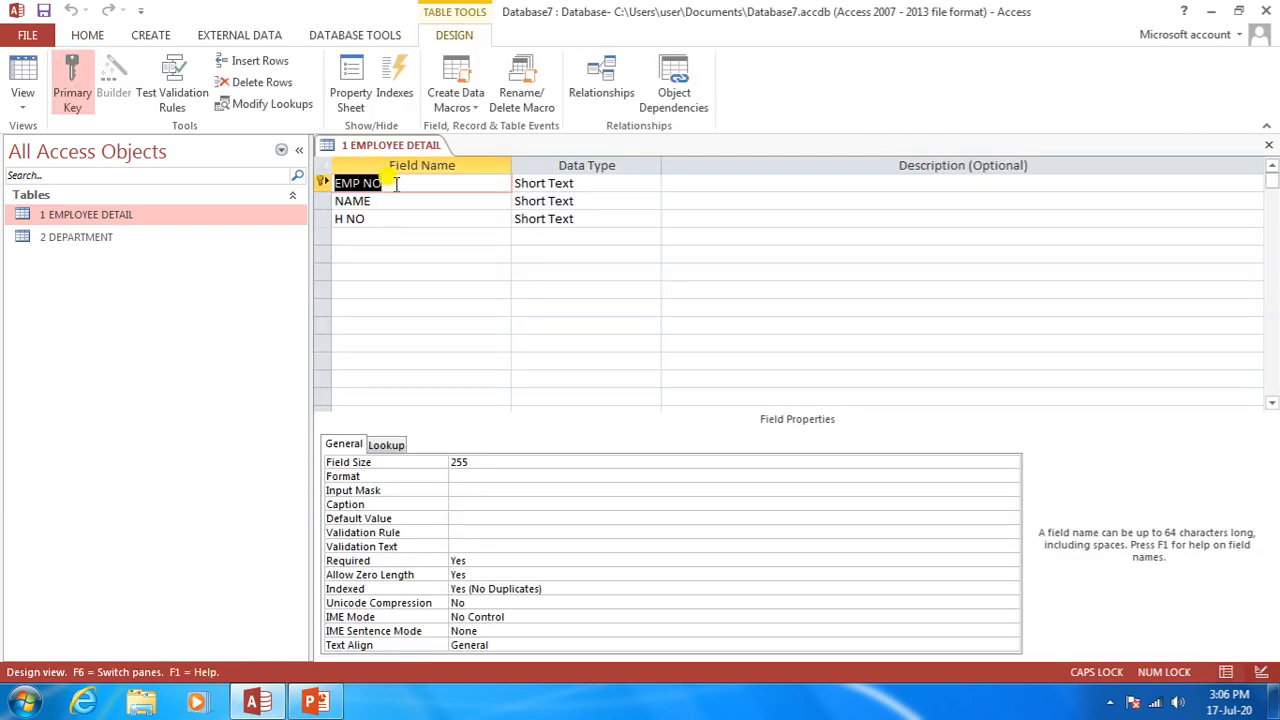
double_click(372, 184)
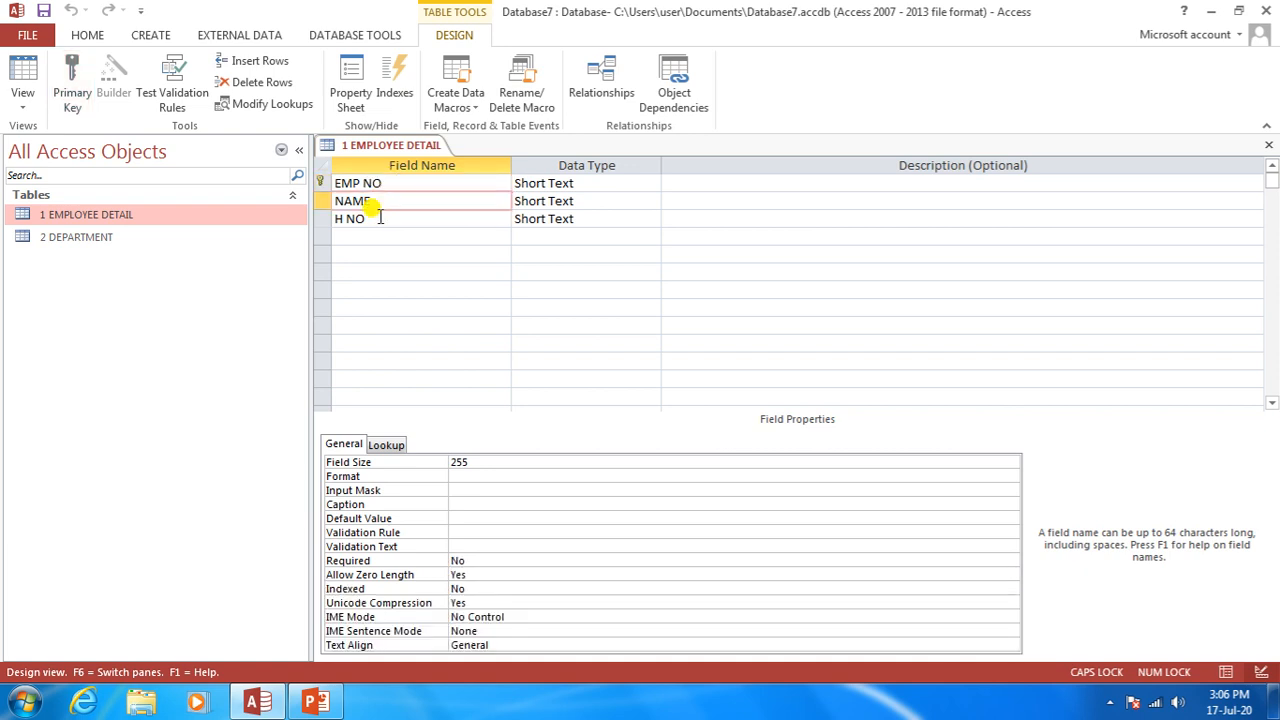
left_click(380, 218)
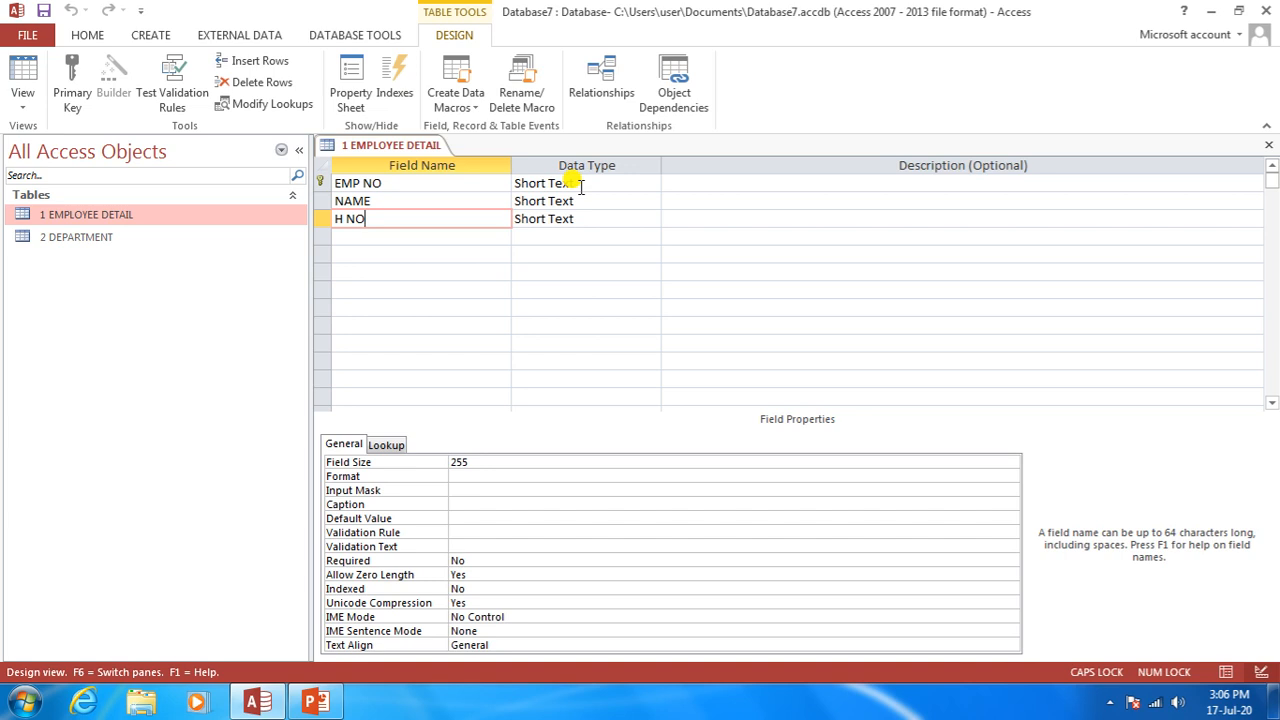
Return the 1 EMPLOYEE DETAIL table to Datasheet View and close it.
right_click(385, 155)
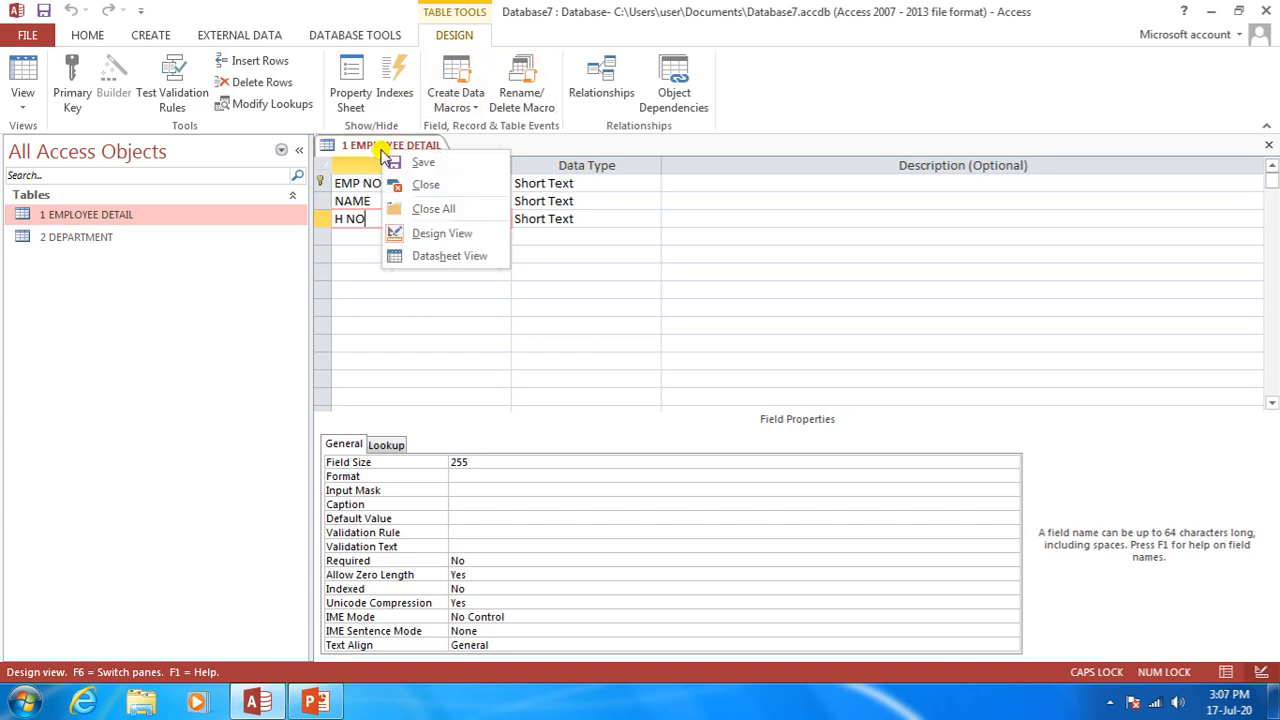
left_click(415, 258)
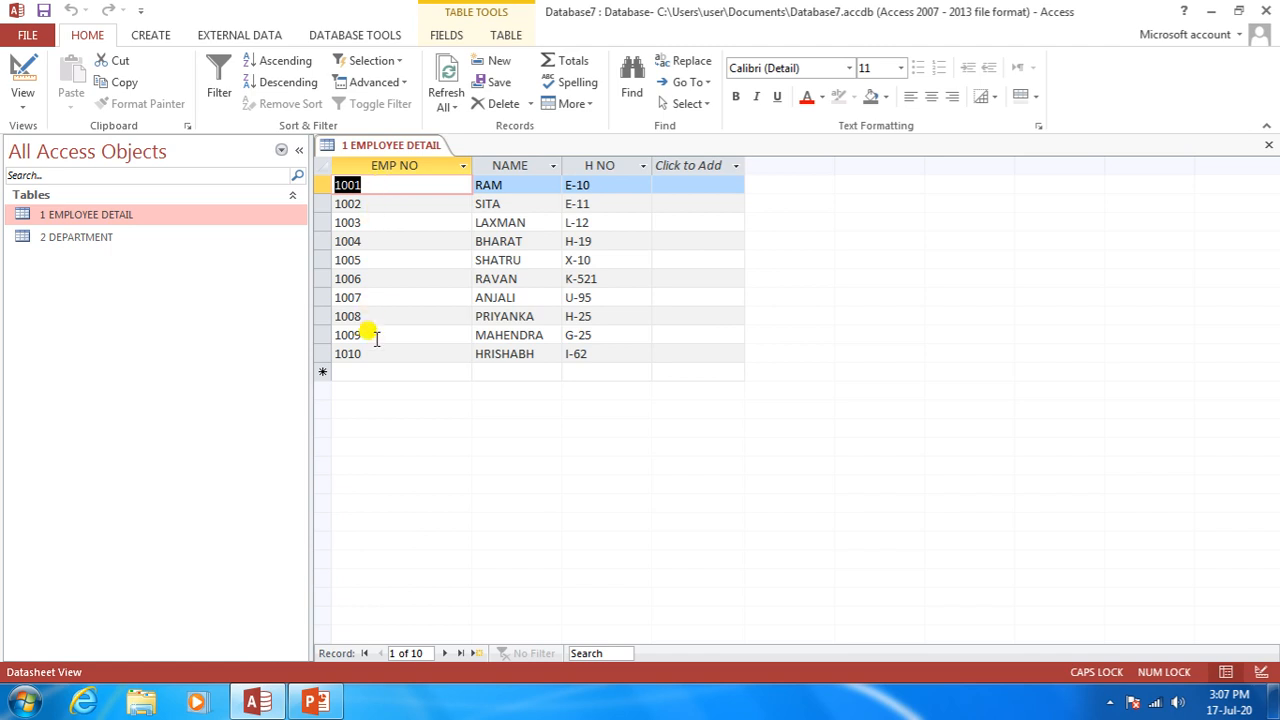
right_click(385, 150)
left_click(505, 278)
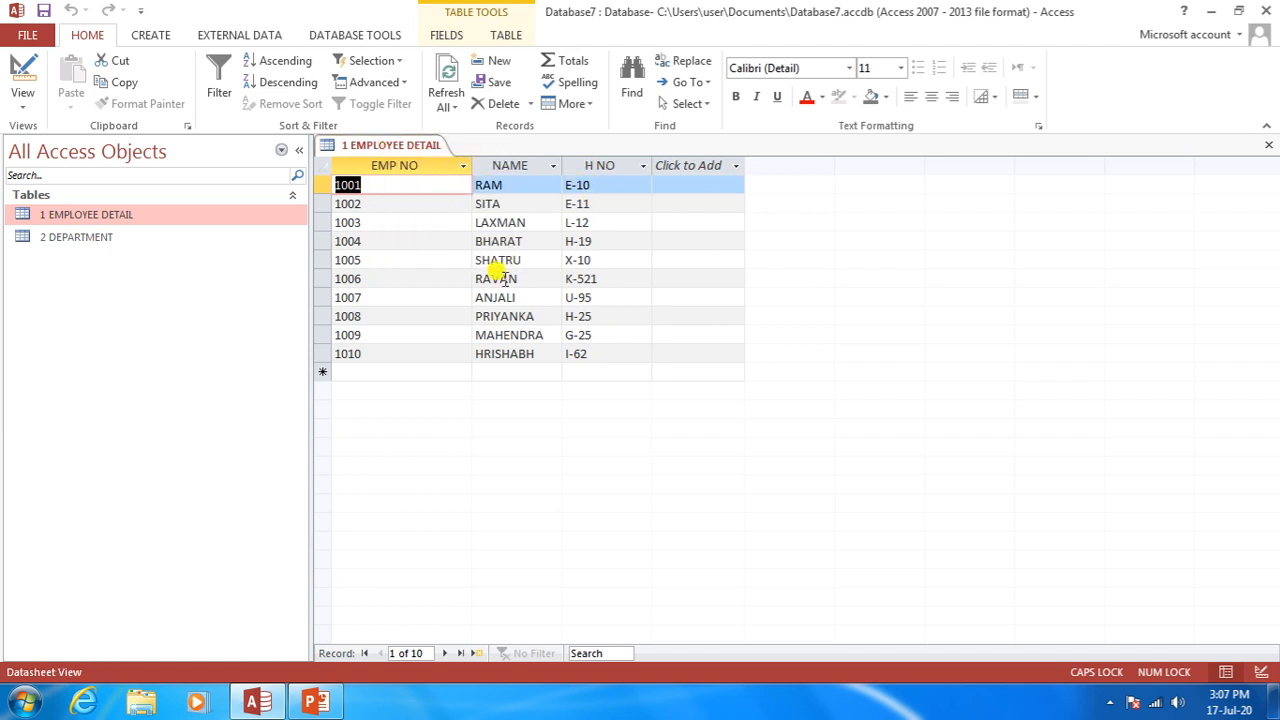
left_click(1268, 145)
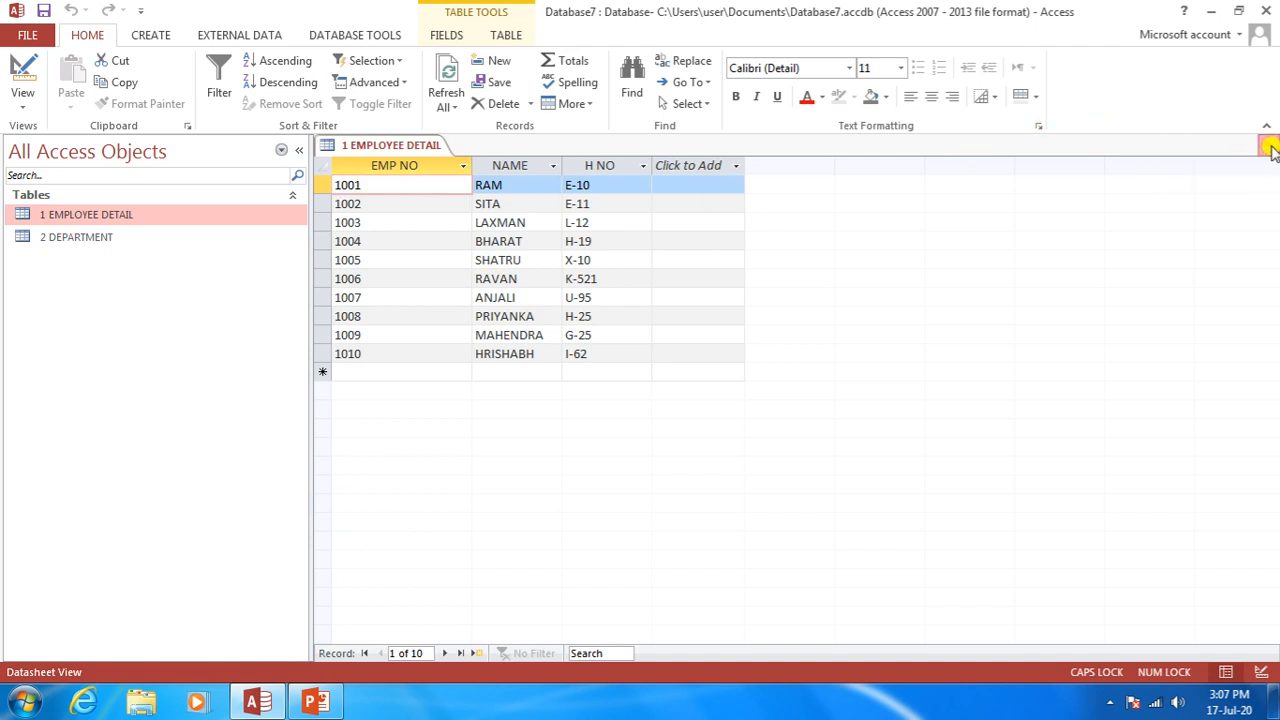
Open the 2 DEPARTMENT table in Design View and examine the EMP NO, DEPARTMENT and SALARY fields.
double_click(128, 240)
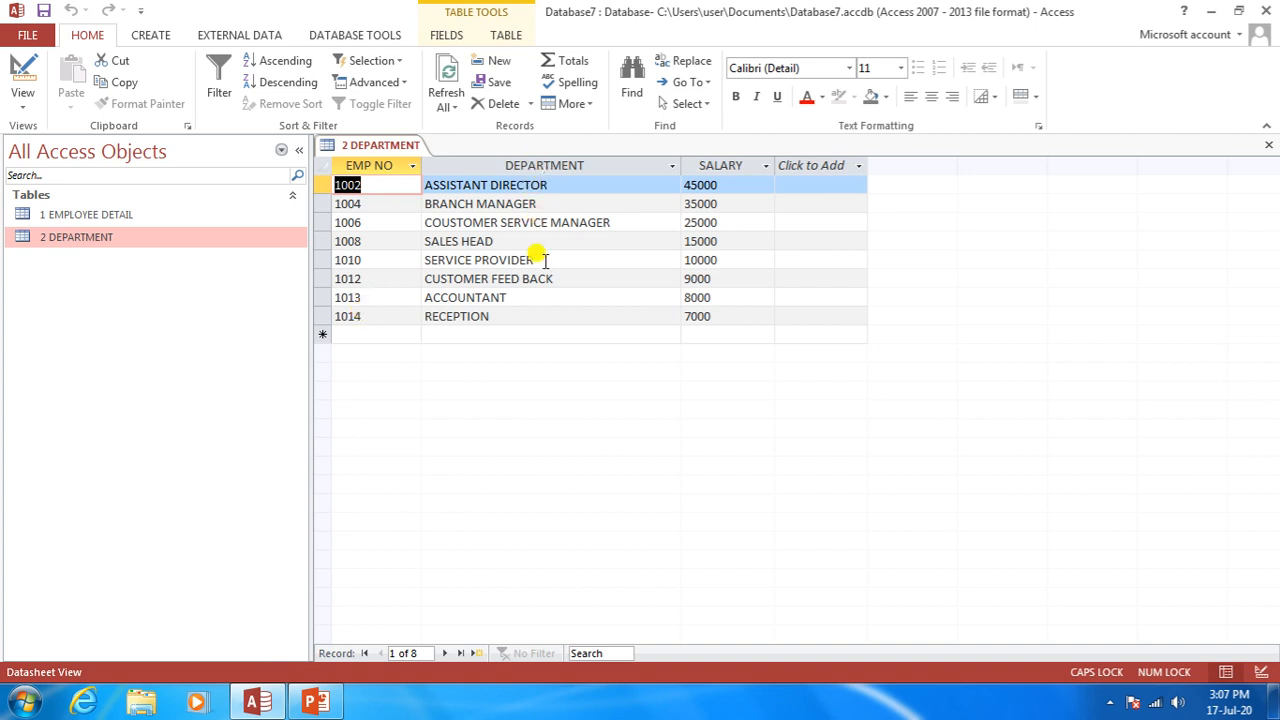
right_click(358, 148)
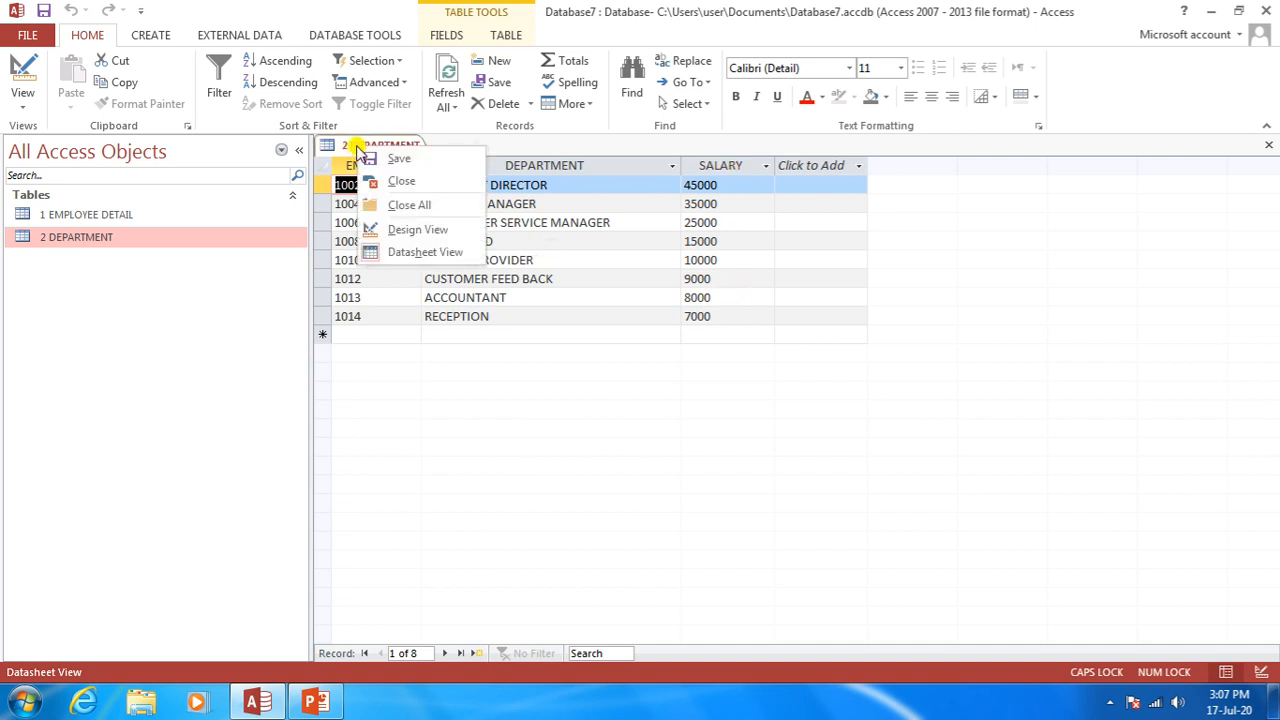
left_click(405, 228)
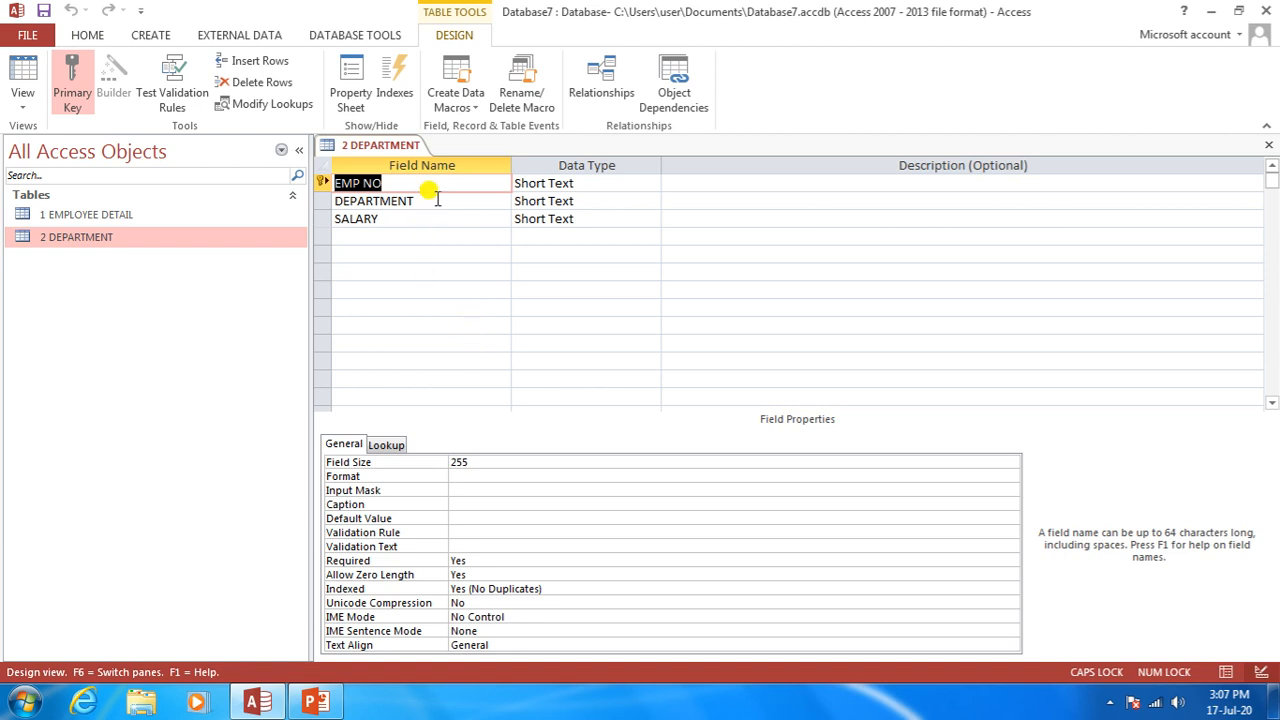
left_click(443, 178)
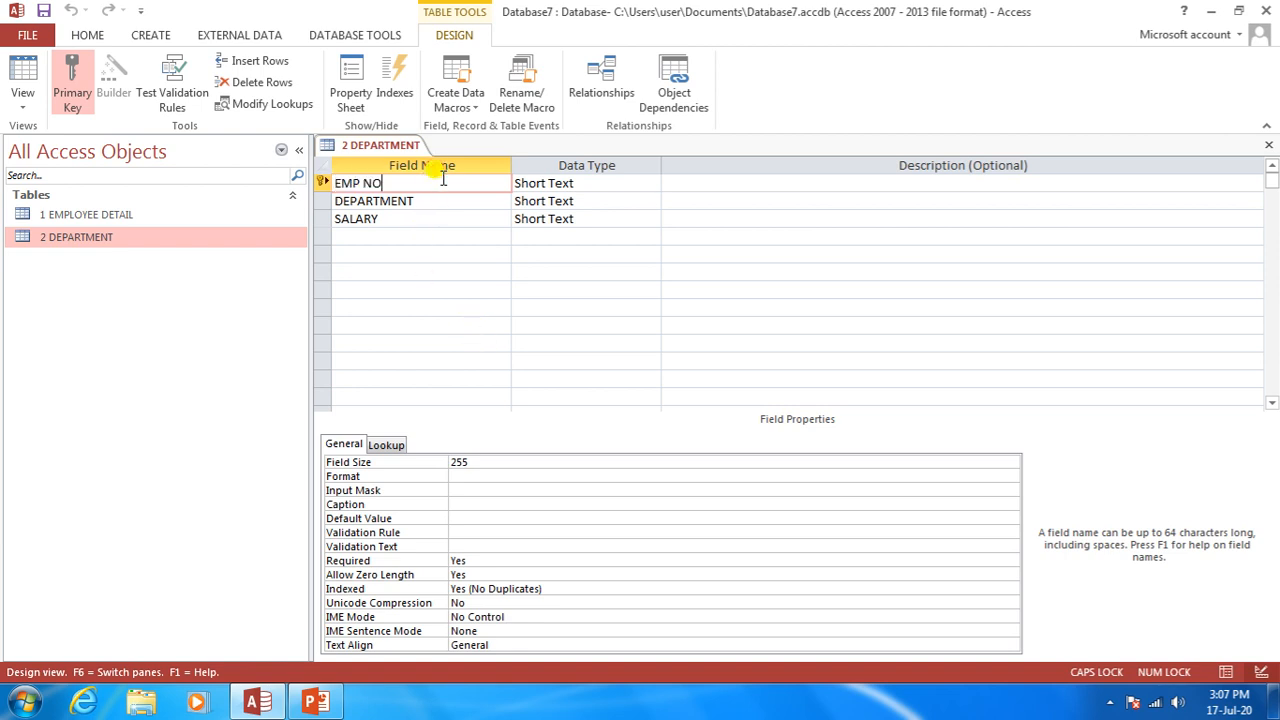
left_click(443, 201)
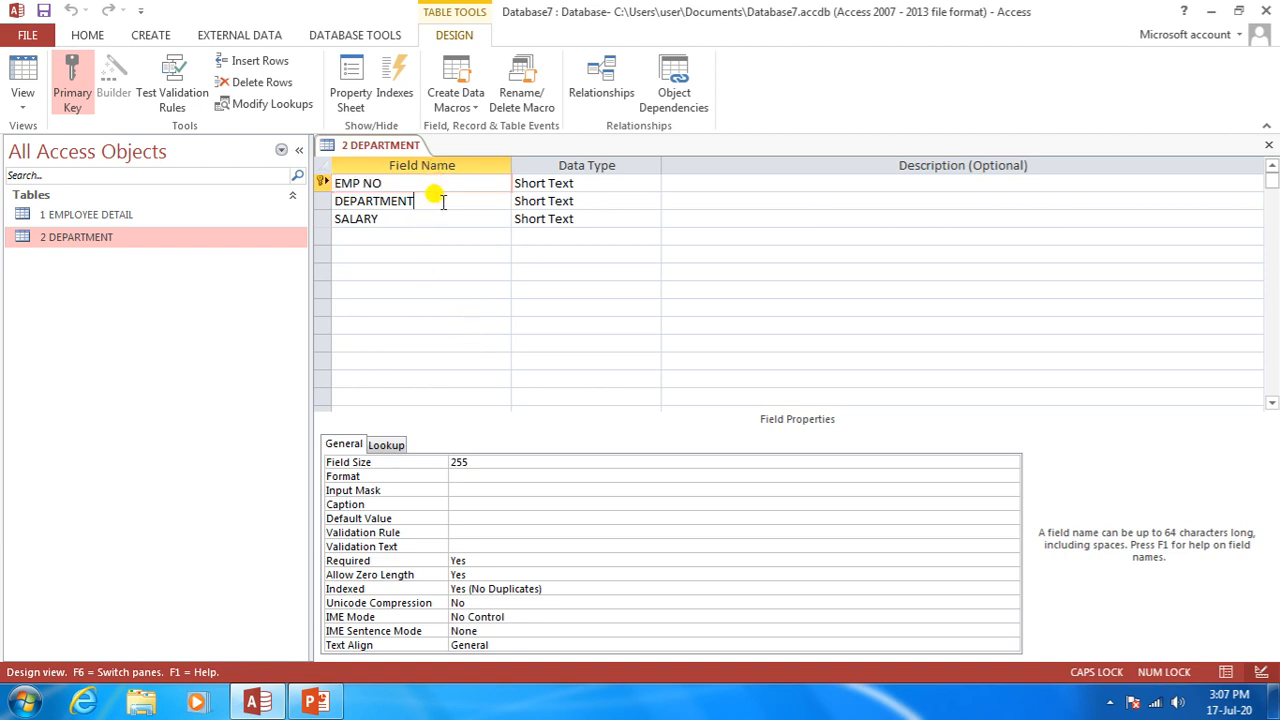
left_click(409, 219)
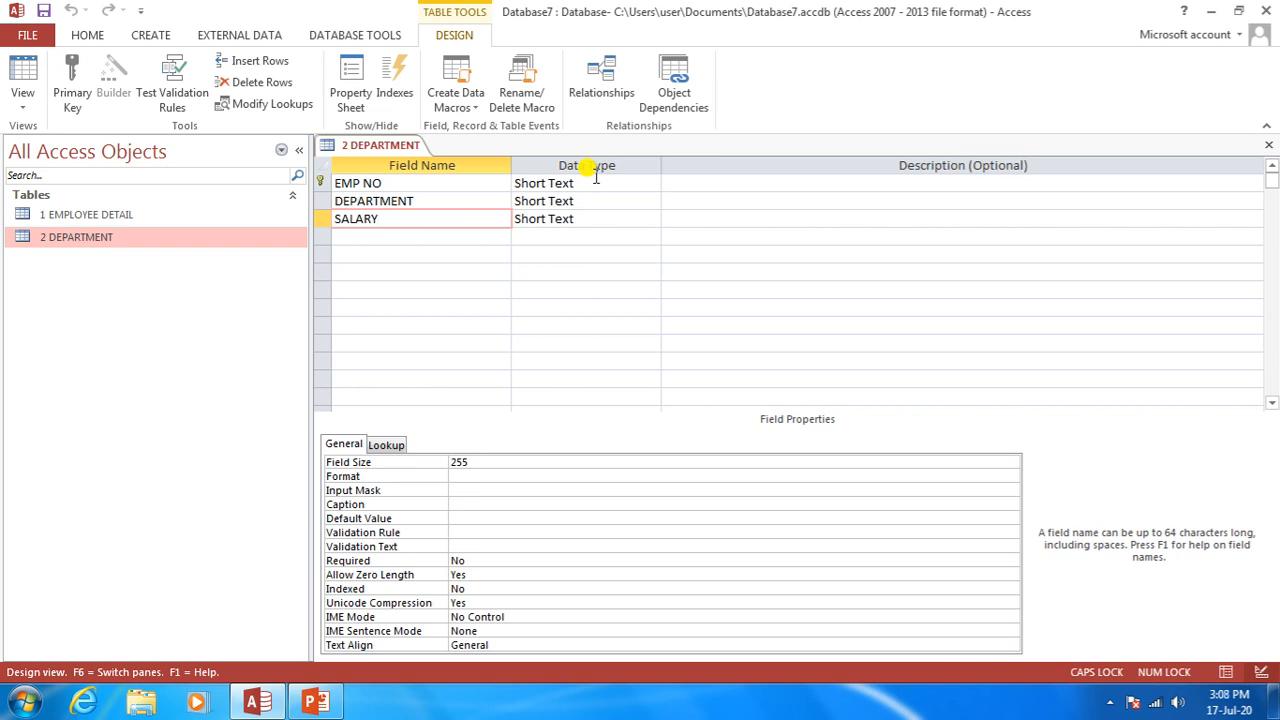
Close the 2 DEPARTMENT table.
right_click(366, 152)
left_click(384, 164)
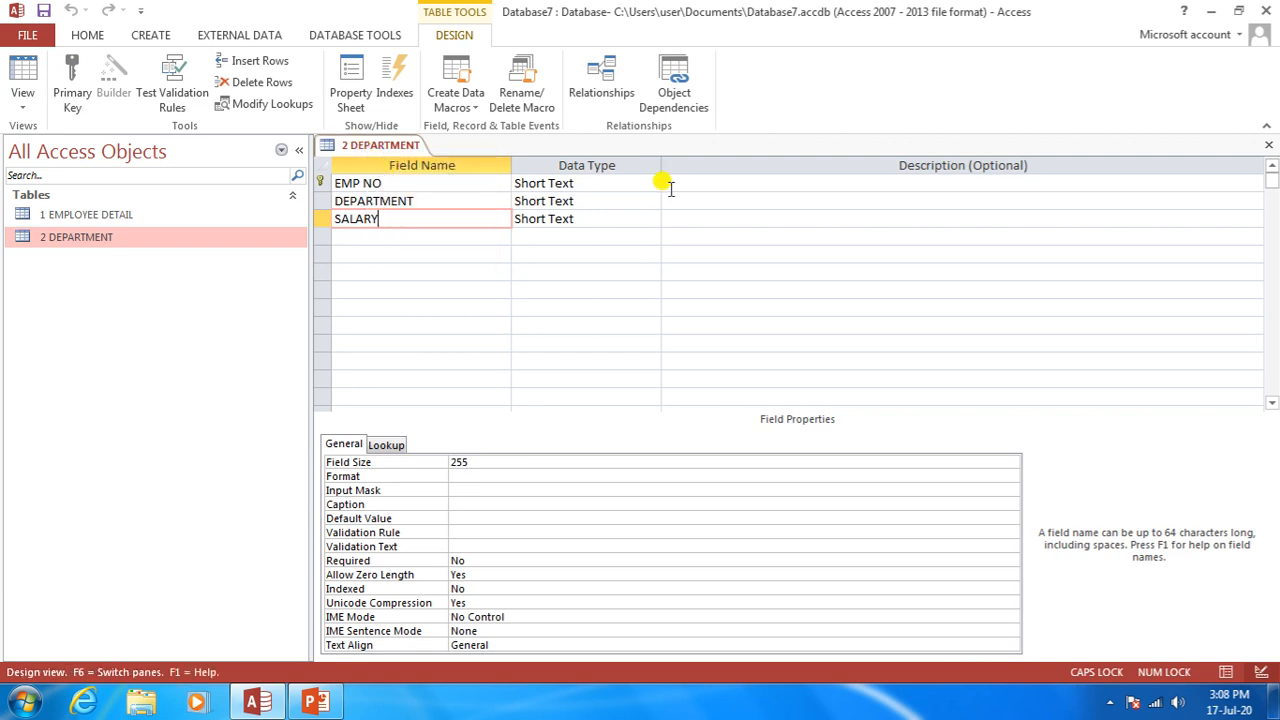
left_click(1272, 152)
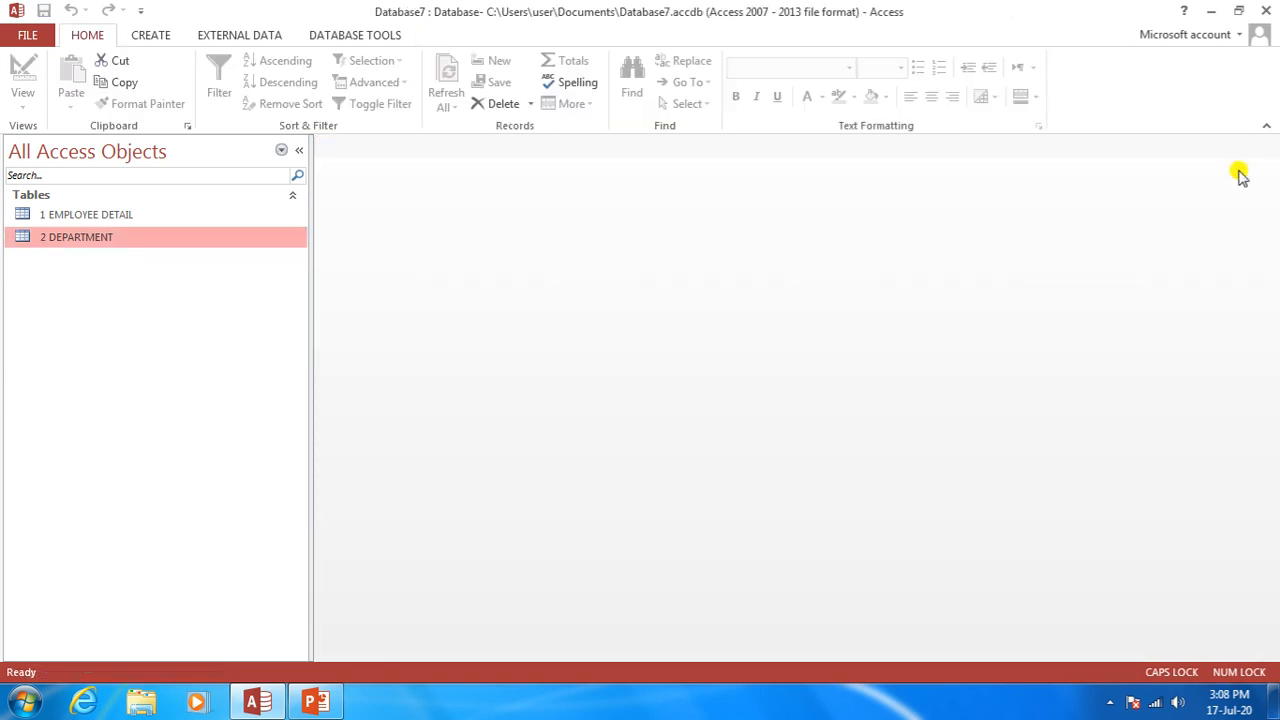
Open the 1 EMPLOYEE DETAIL and 2 DEPARTMENT tables together and show both in Design View.
double_click(106, 216)
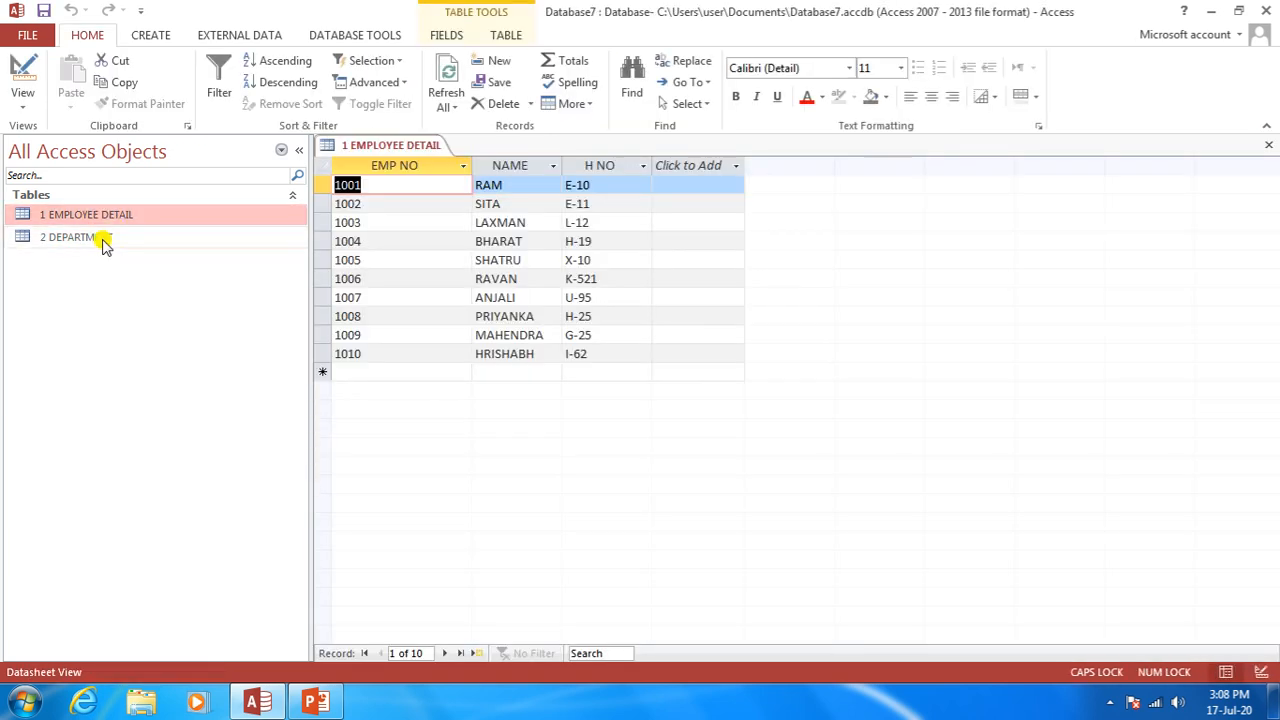
double_click(103, 238)
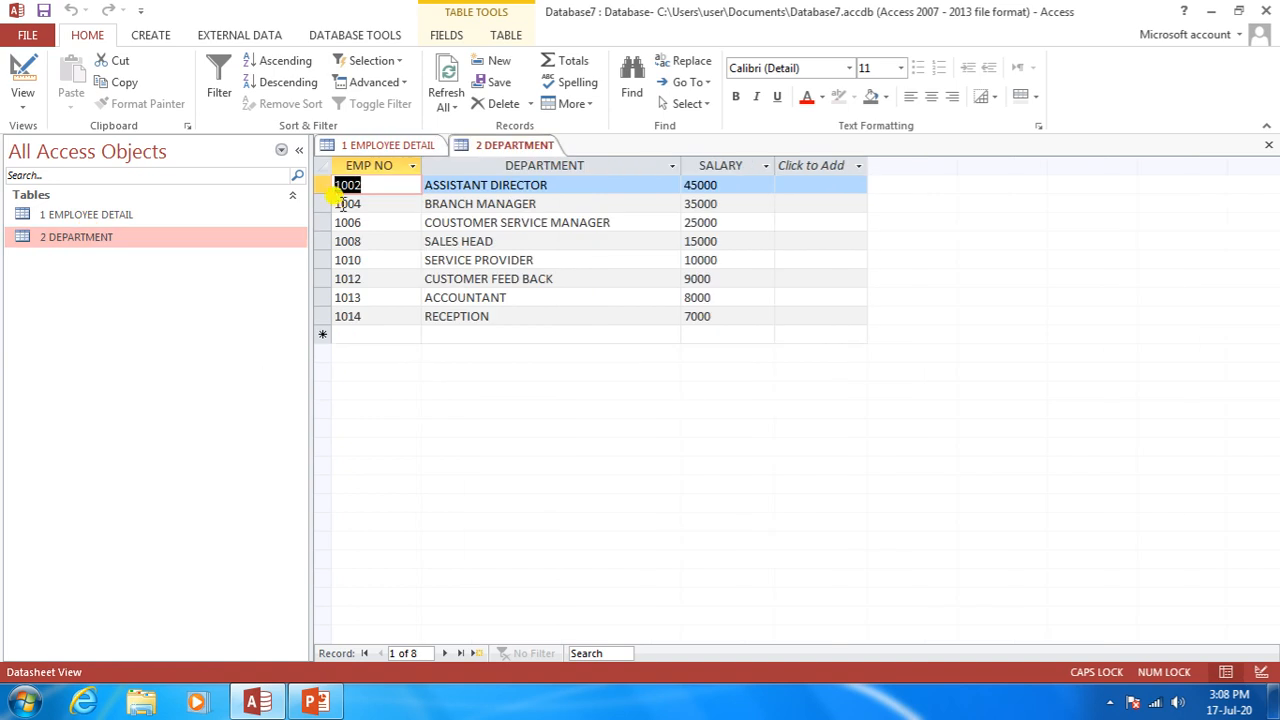
right_click(374, 150)
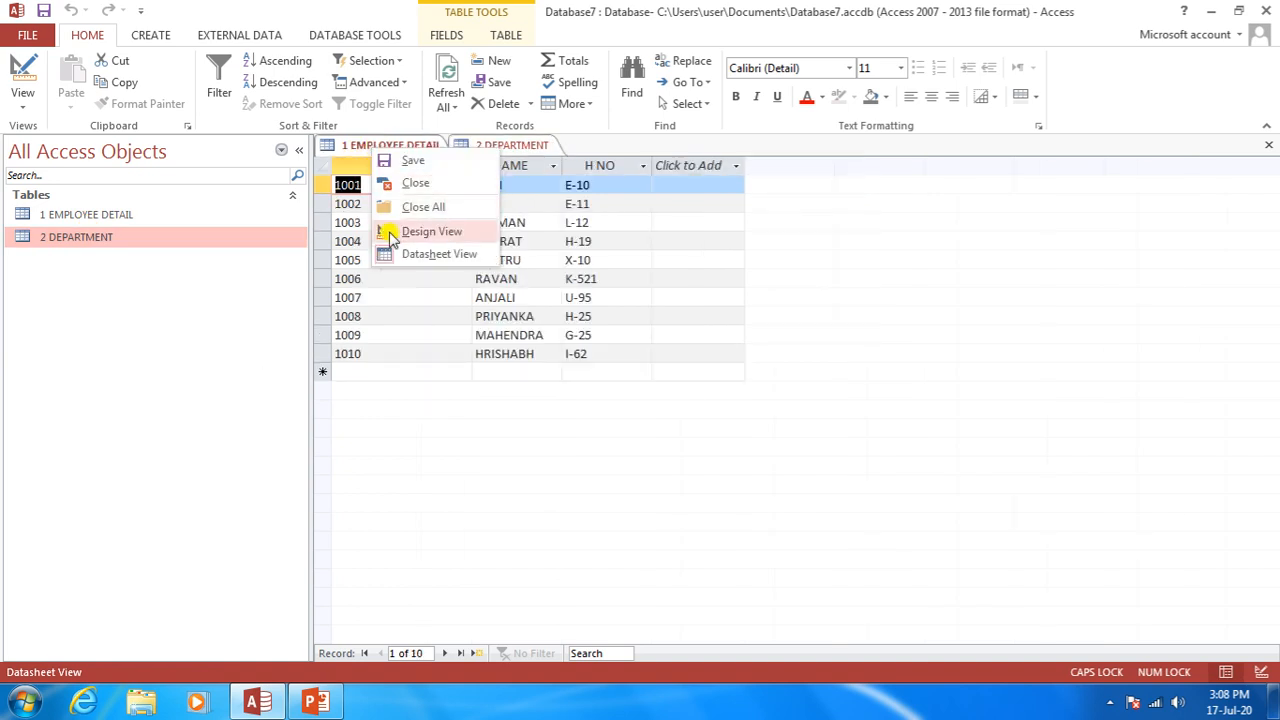
left_click(425, 231)
right_click(487, 146)
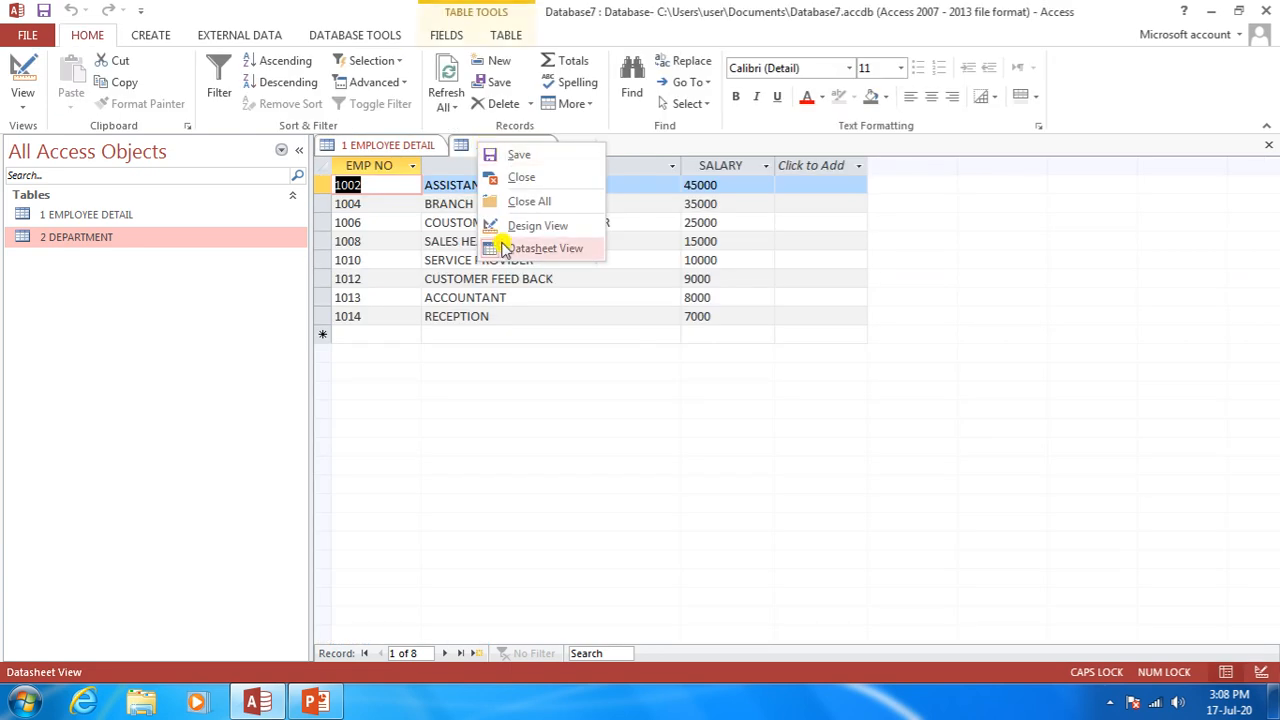
left_click(493, 225)
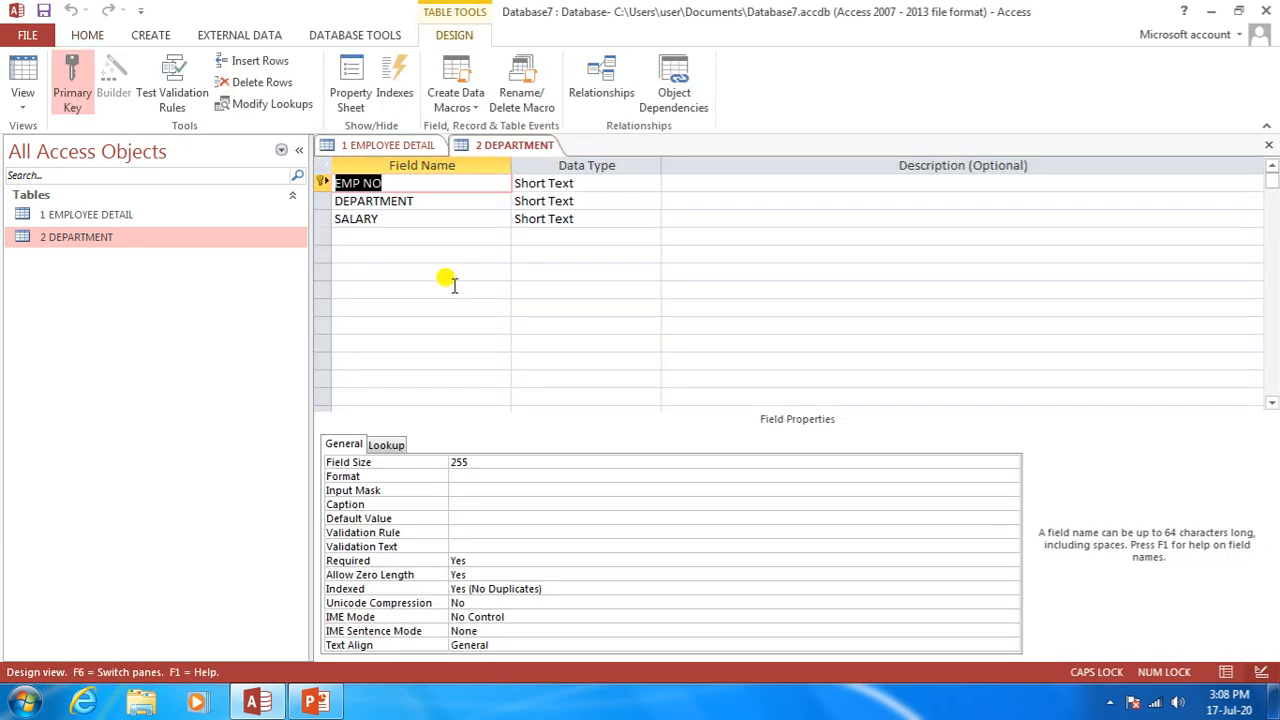
Compare the field lists and primary keys of 1 EMPLOYEE DETAIL and 2 DEPARTMENT in Design View.
left_click(380, 147)
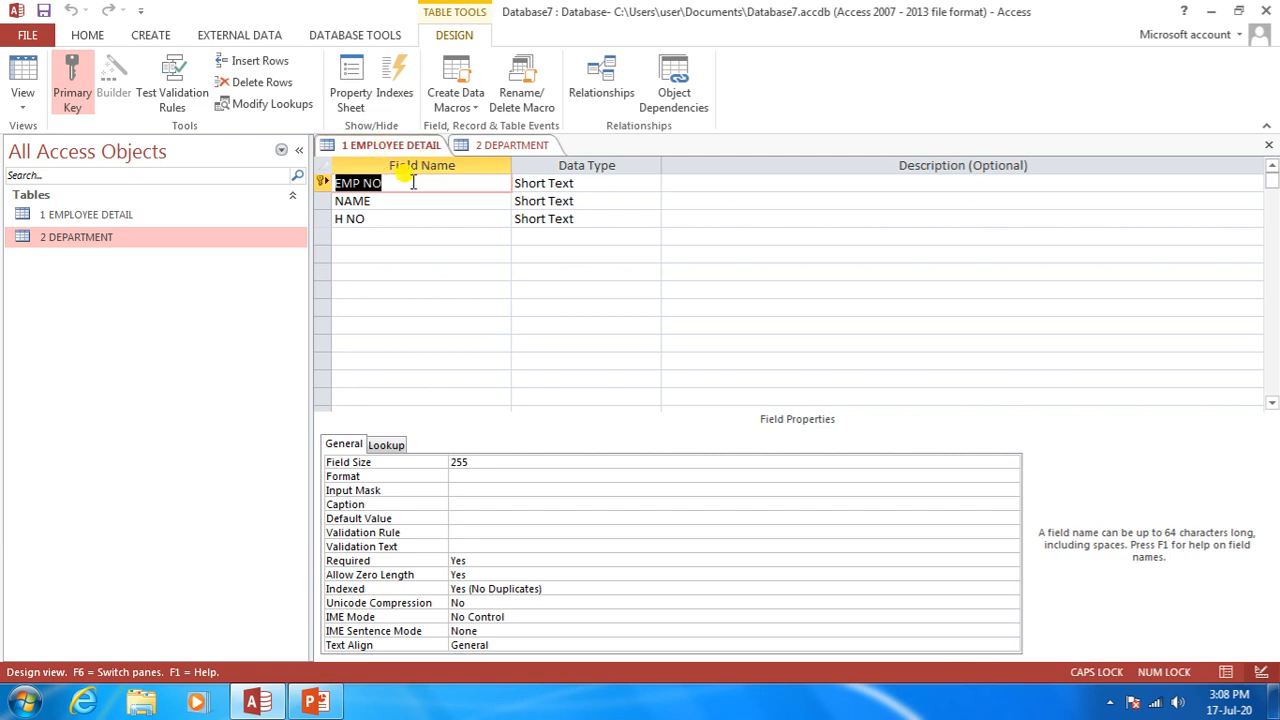
left_click(512, 148)
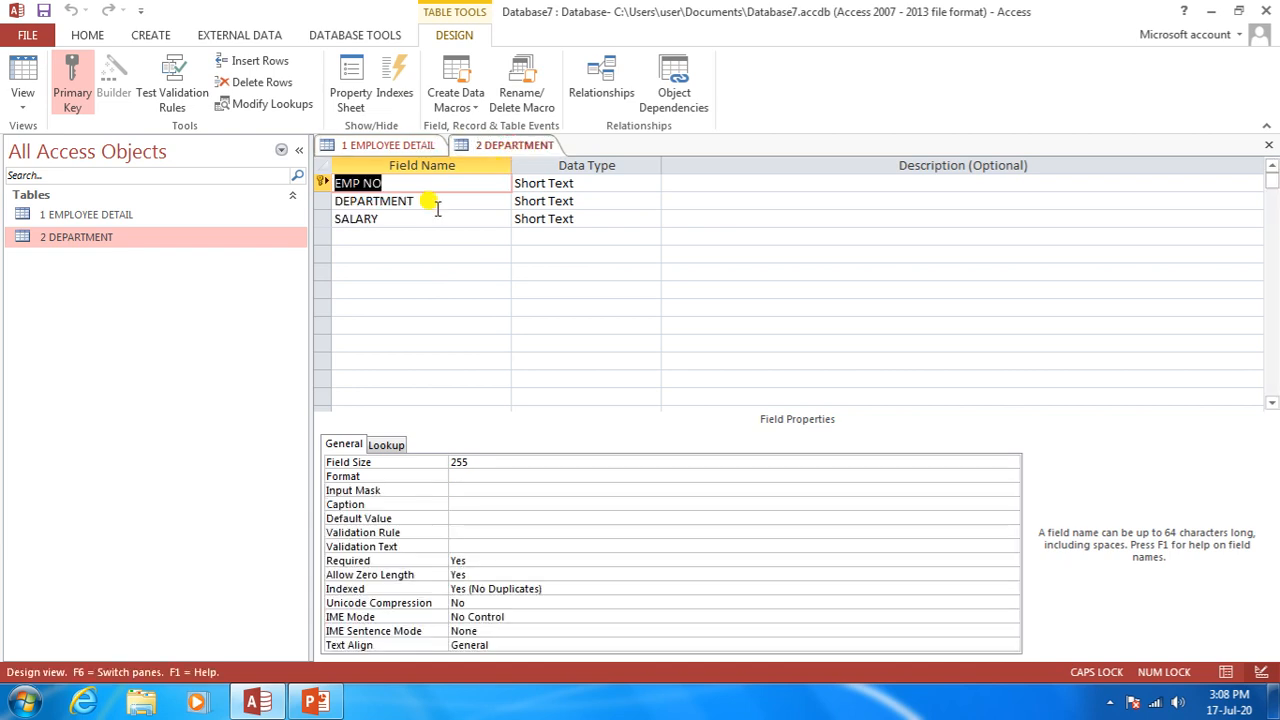
left_click(383, 147)
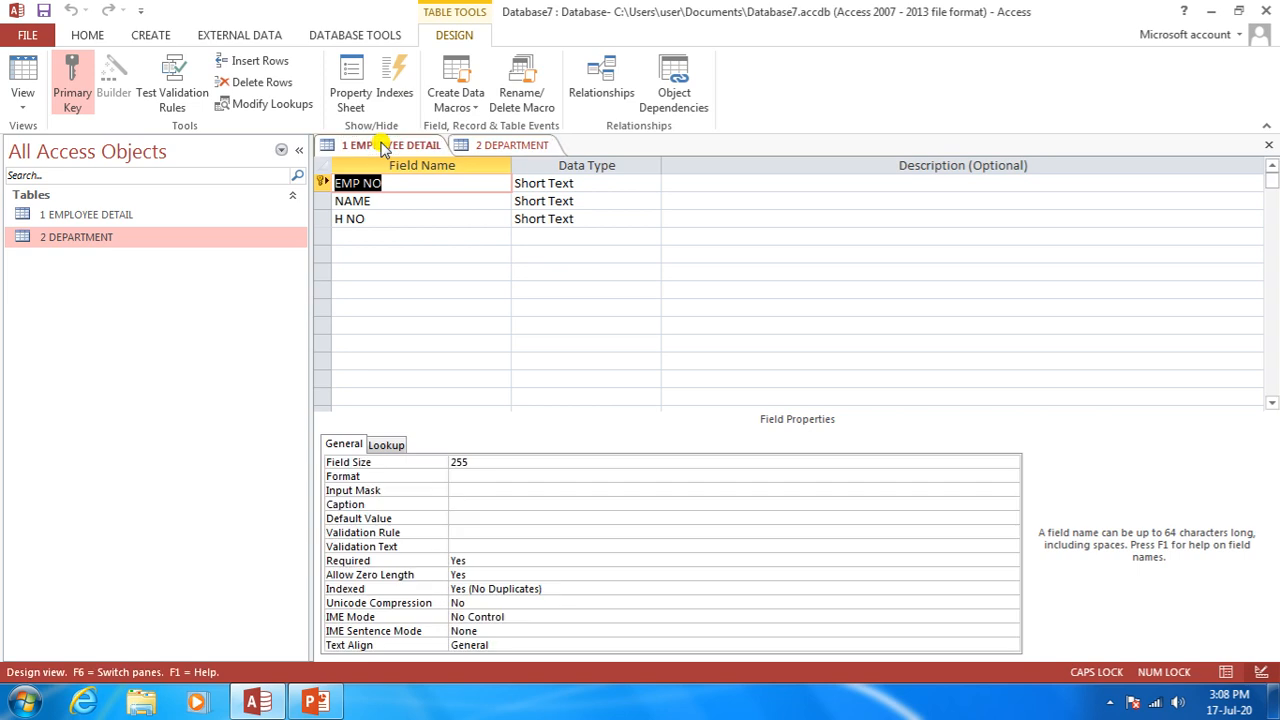
left_click(490, 145)
Return both the 1 EMPLOYEE DETAIL and 2 DEPARTMENT tables to Datasheet View.
right_click(416, 147)
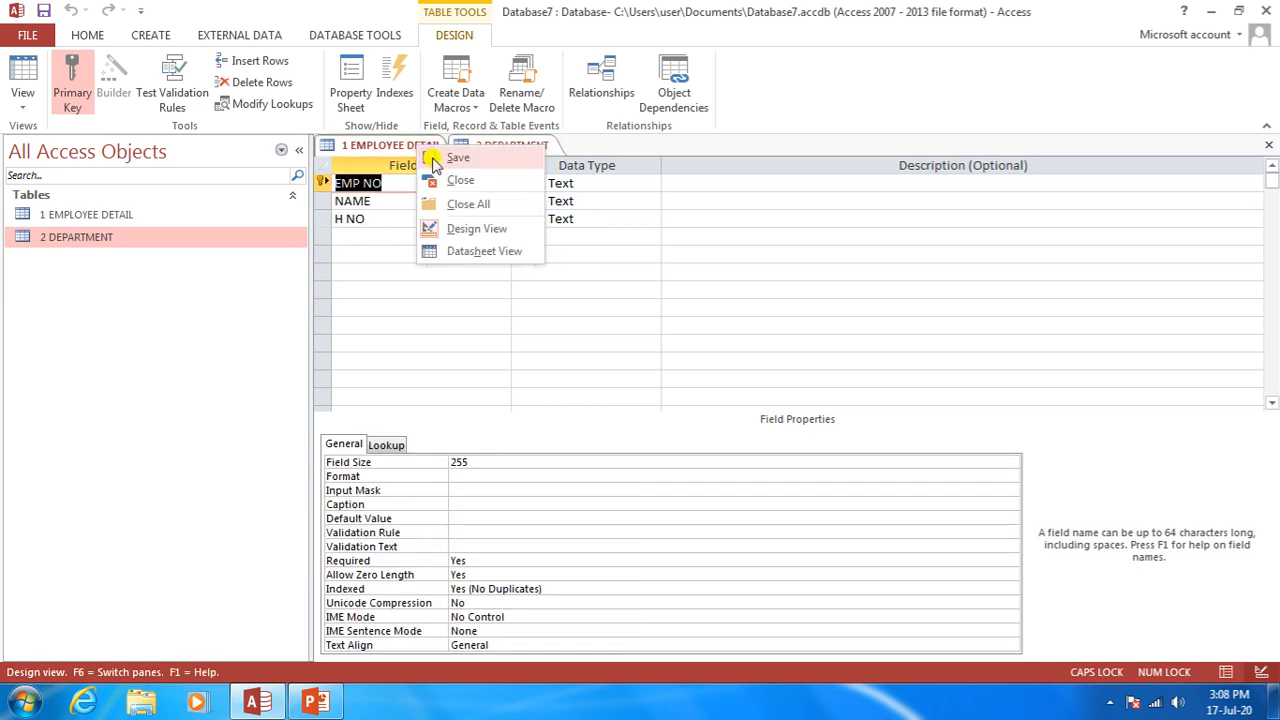
left_click(470, 251)
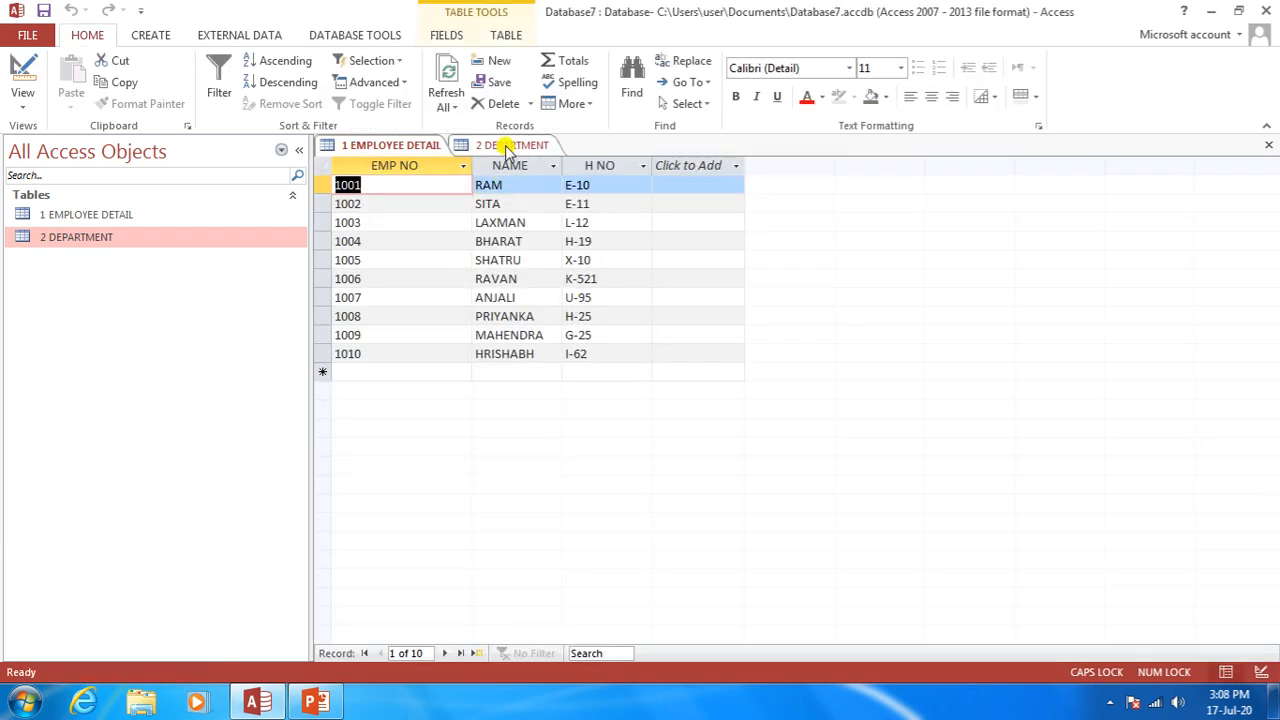
right_click(507, 147)
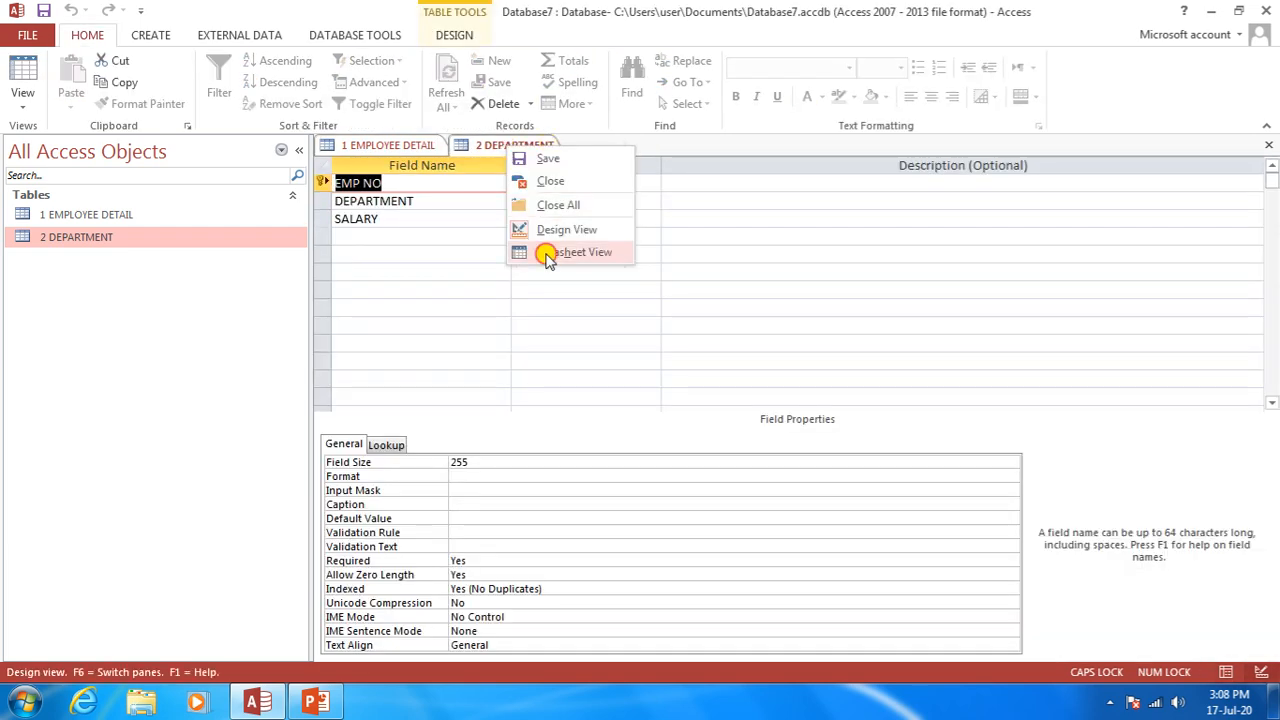
left_click(543, 252)
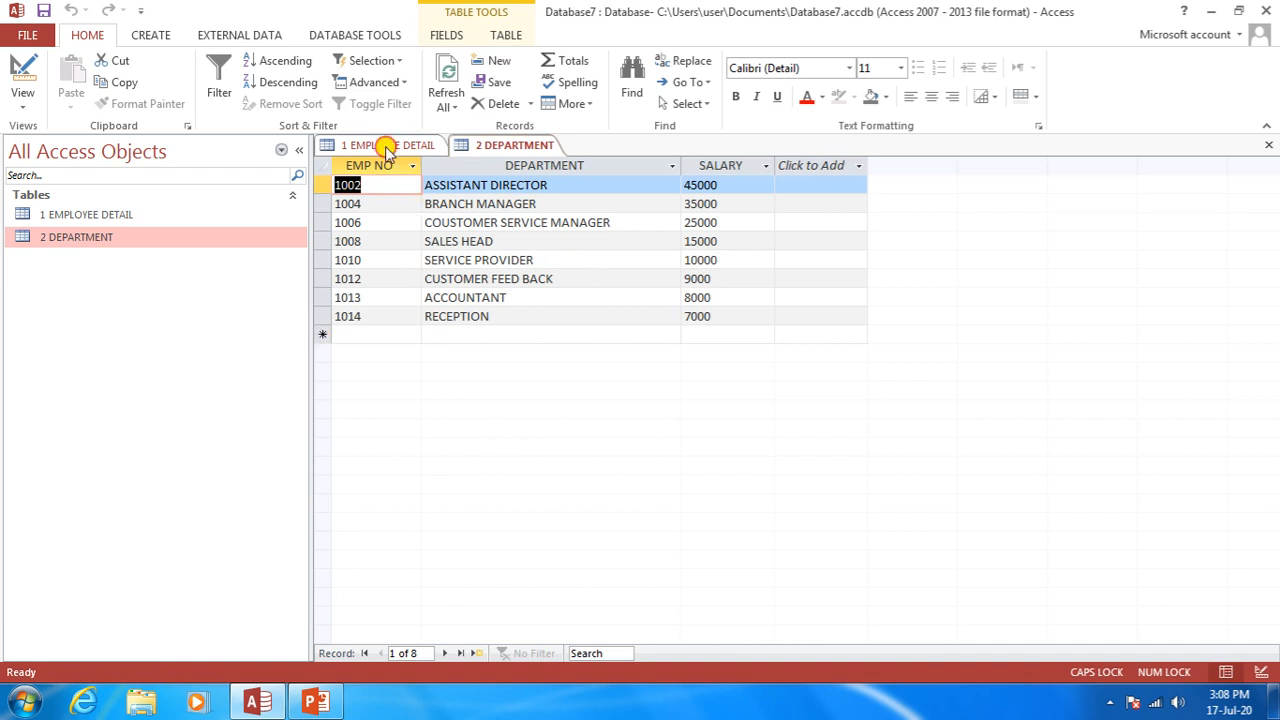
Compare the EMP NO values in the 2 DEPARTMENT records with those in 1 EMPLOYEE DETAIL.
left_click(387, 147)
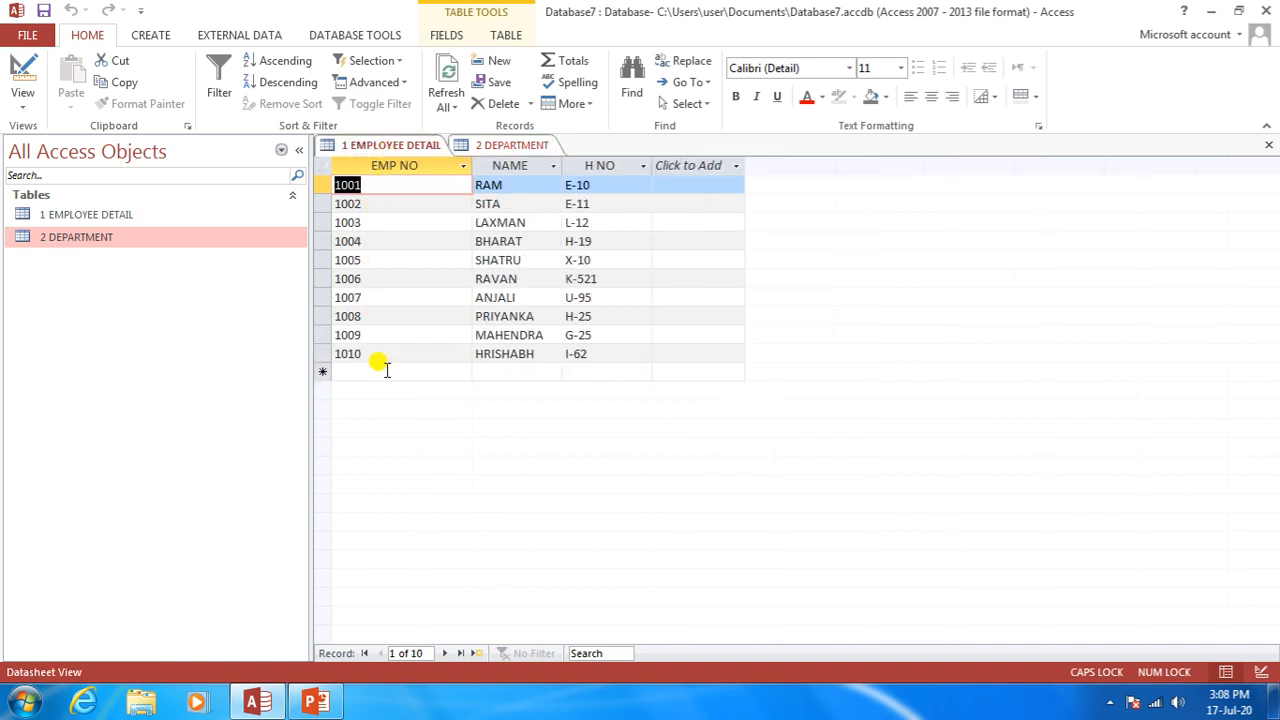
left_click(496, 147)
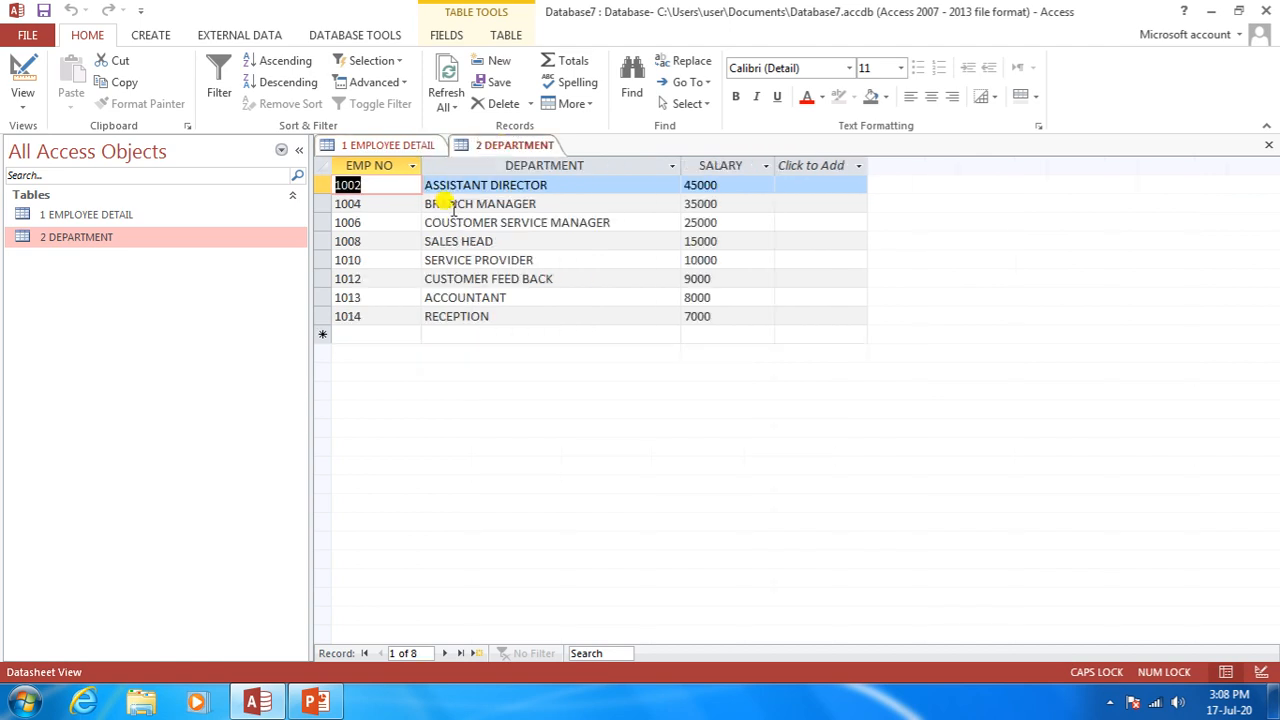
left_click(372, 206)
left_click(374, 225)
left_click(372, 260)
left_click(372, 279)
left_click(372, 297)
left_click(400, 316)
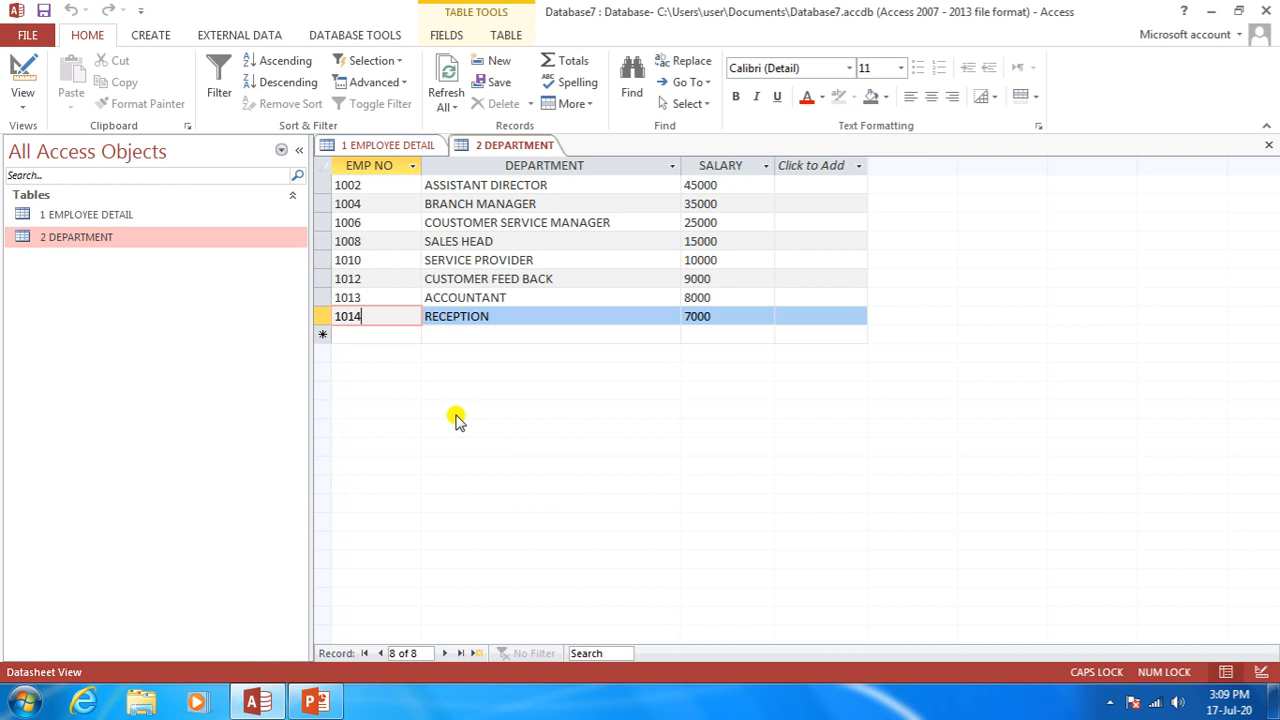
left_click(383, 145)
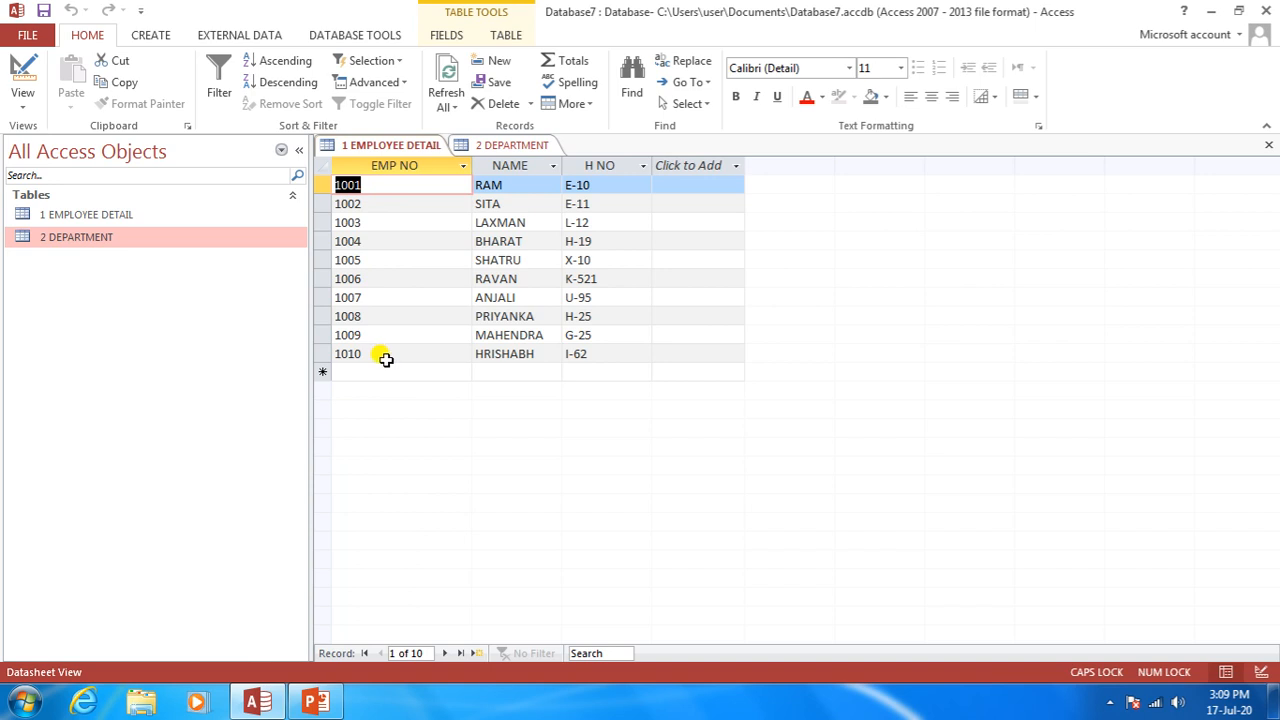
Go through the EMP NO values in 2 DEPARTMENT record by record, from 1002 to 1012.
left_click(492, 146)
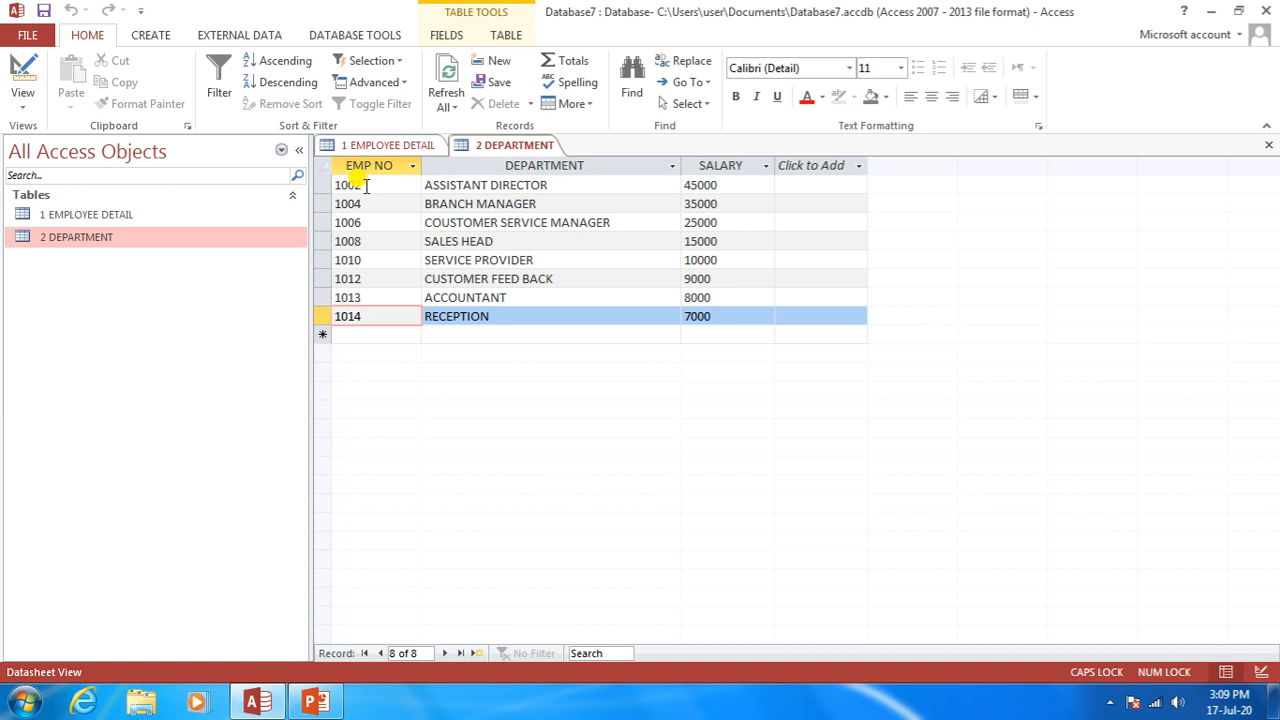
left_click(365, 185)
left_click(365, 204)
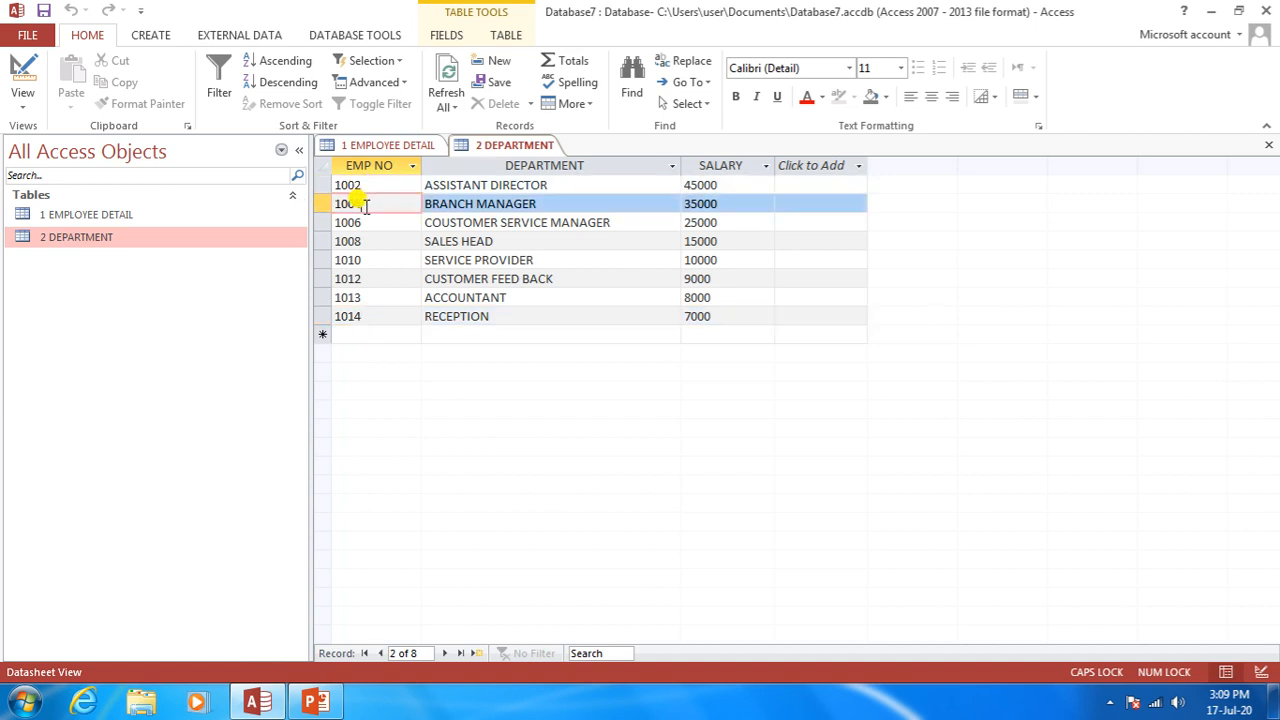
left_click(365, 223)
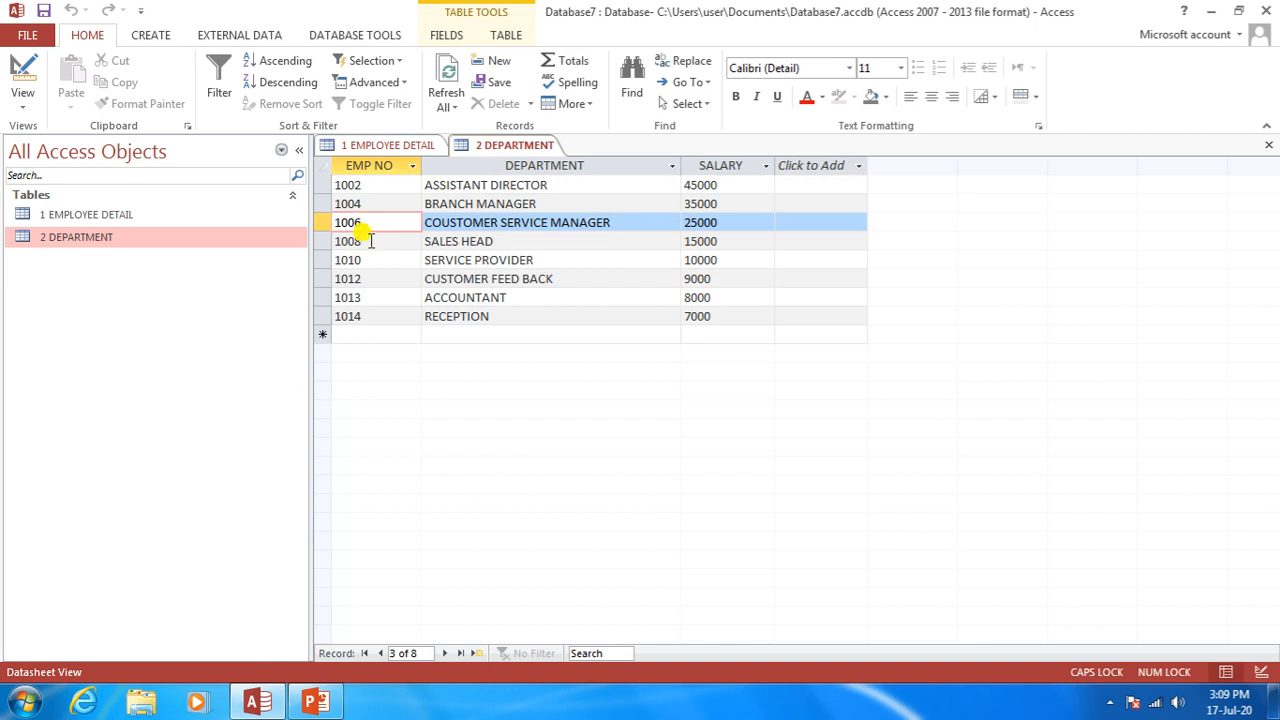
left_click(368, 241)
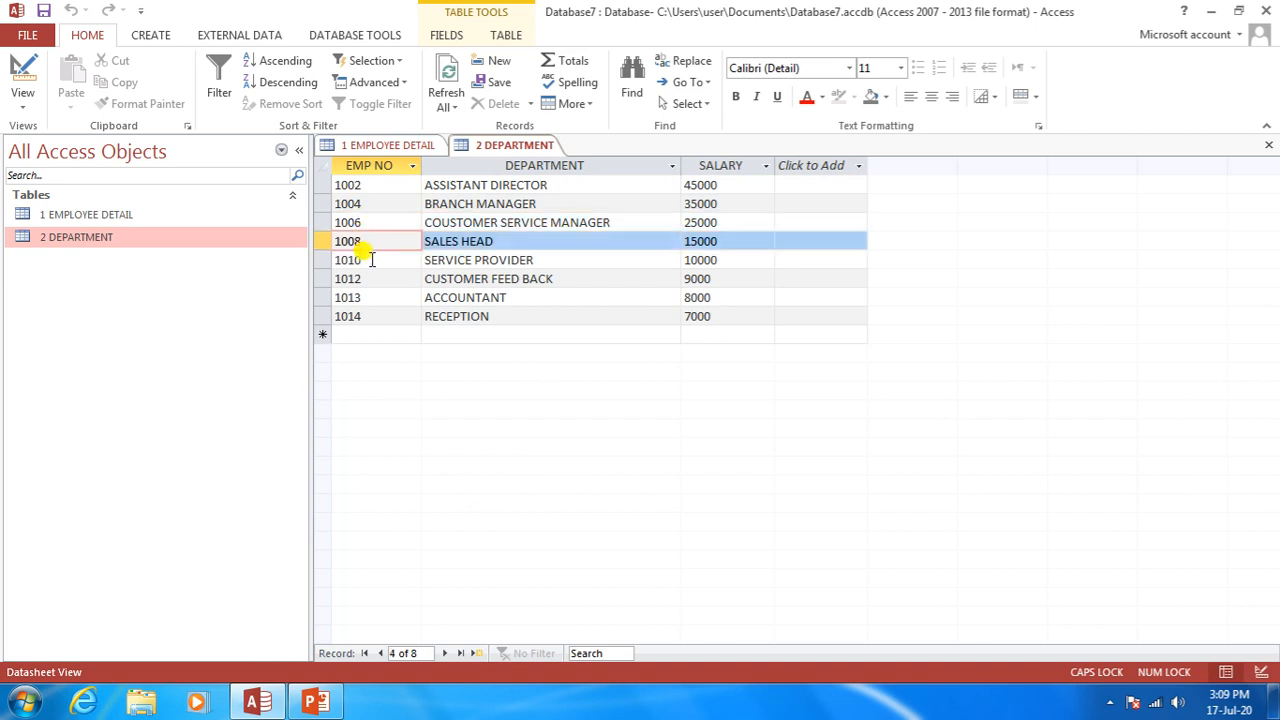
left_click(372, 260)
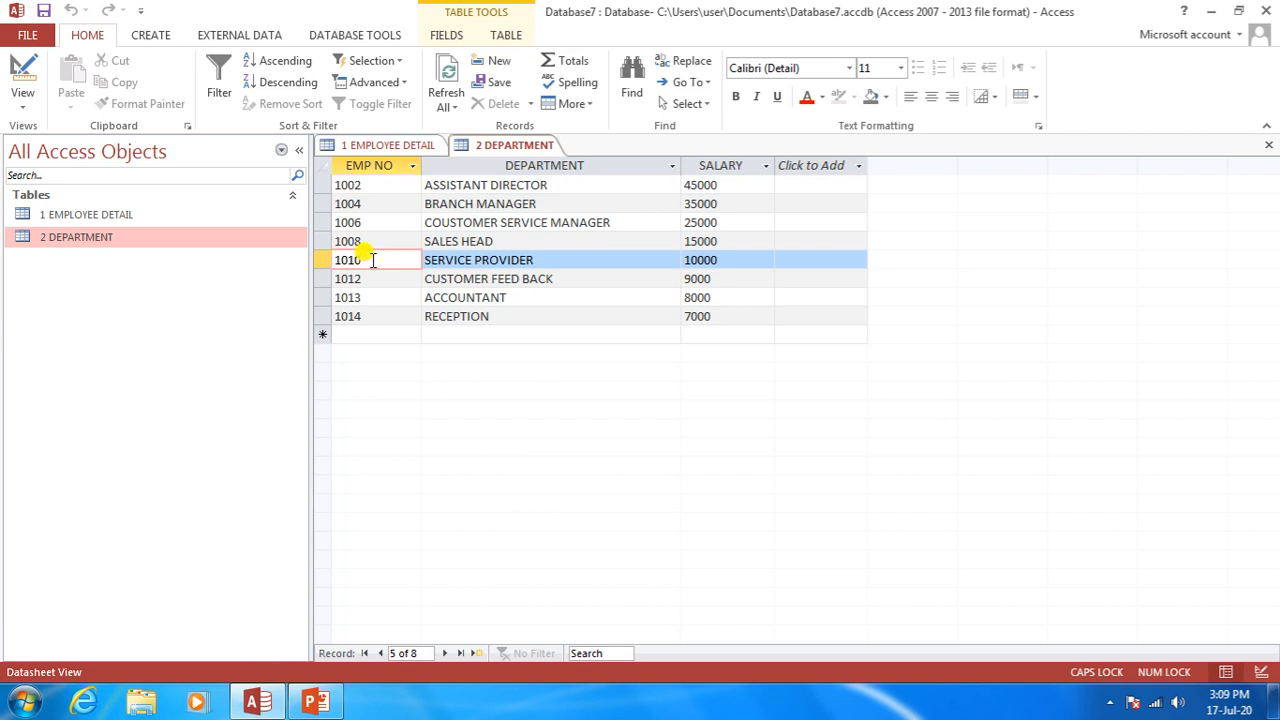
left_click(371, 278)
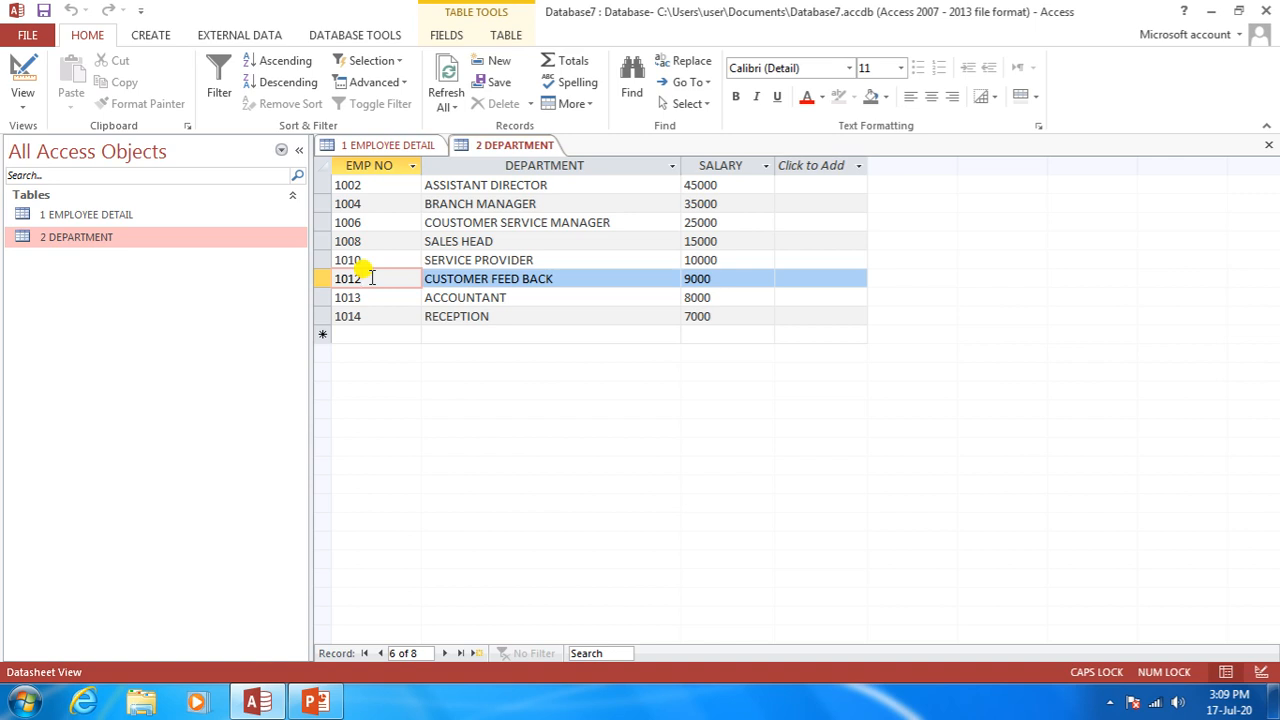
Save and close both the 1 EMPLOYEE DETAIL and 2 DEPARTMENT tables.
right_click(494, 146)
left_click(512, 157)
right_click(384, 146)
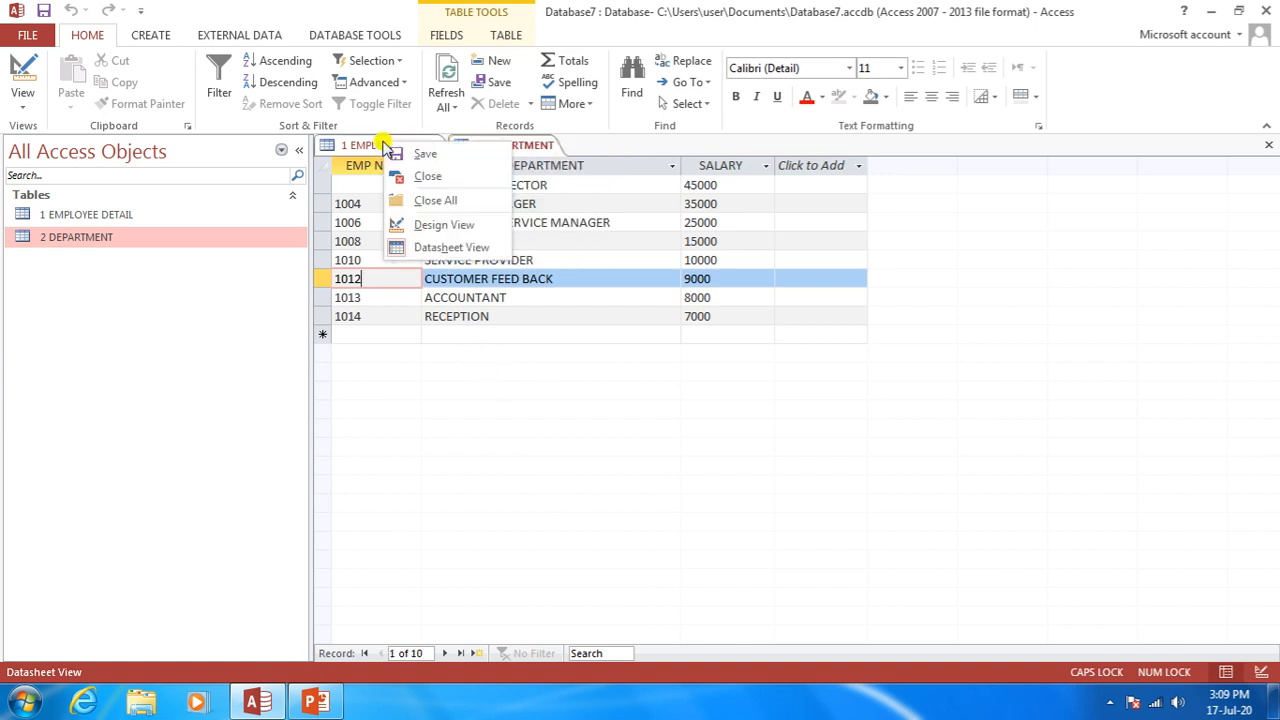
left_click(418, 155)
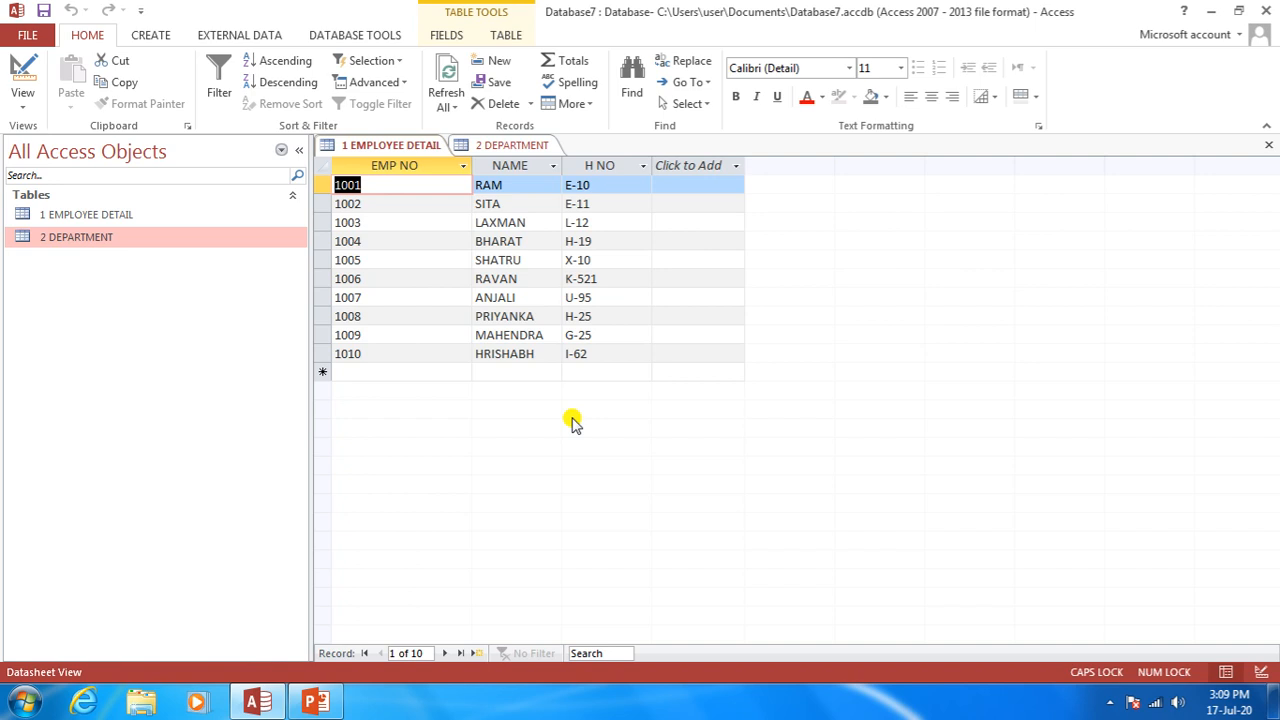
left_click(1268, 146)
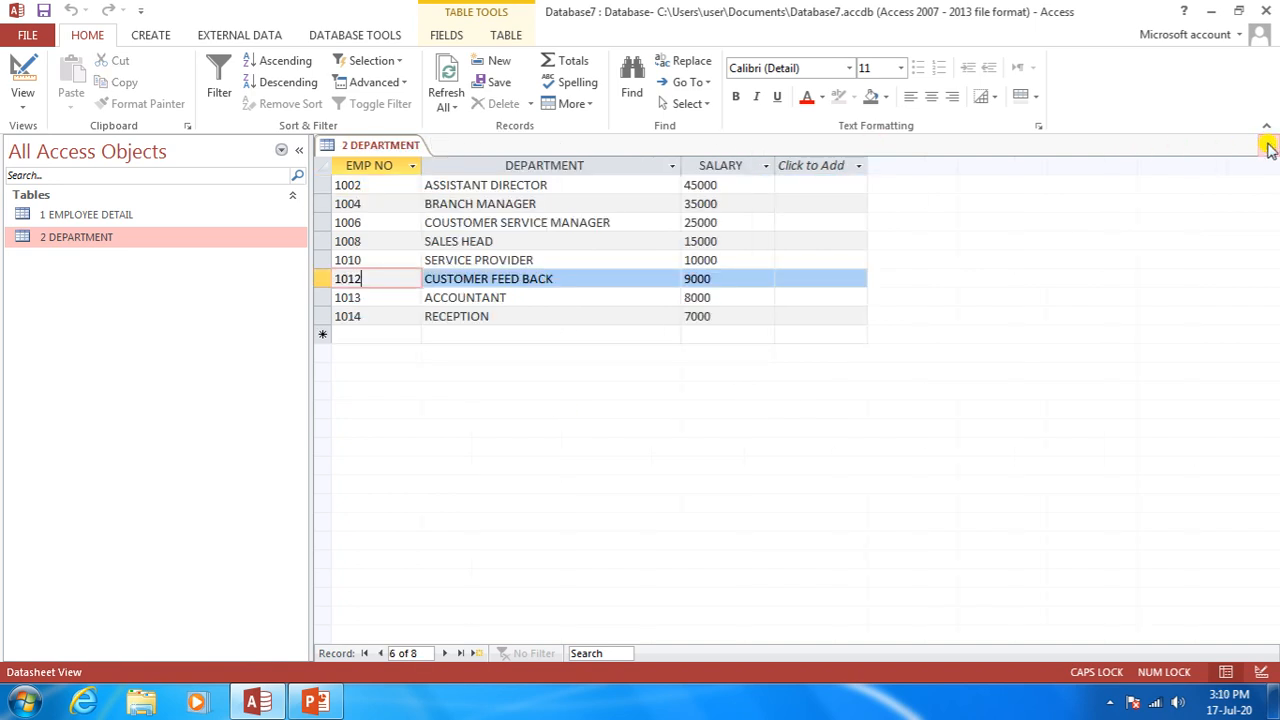
left_click(1268, 147)
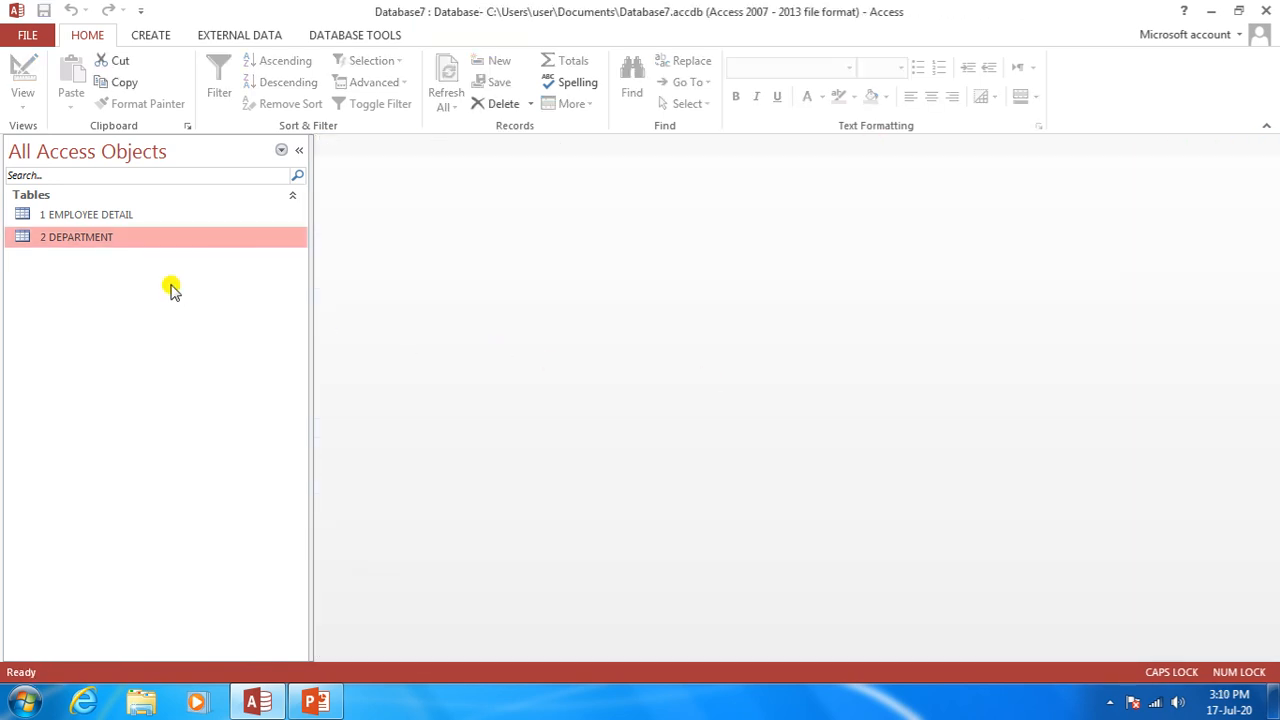
Open the Relationships window and reposition 1 EMPLOYEE DETAIL higher and 2 DEPARTMENT lower in the layout.
left_click(339, 36)
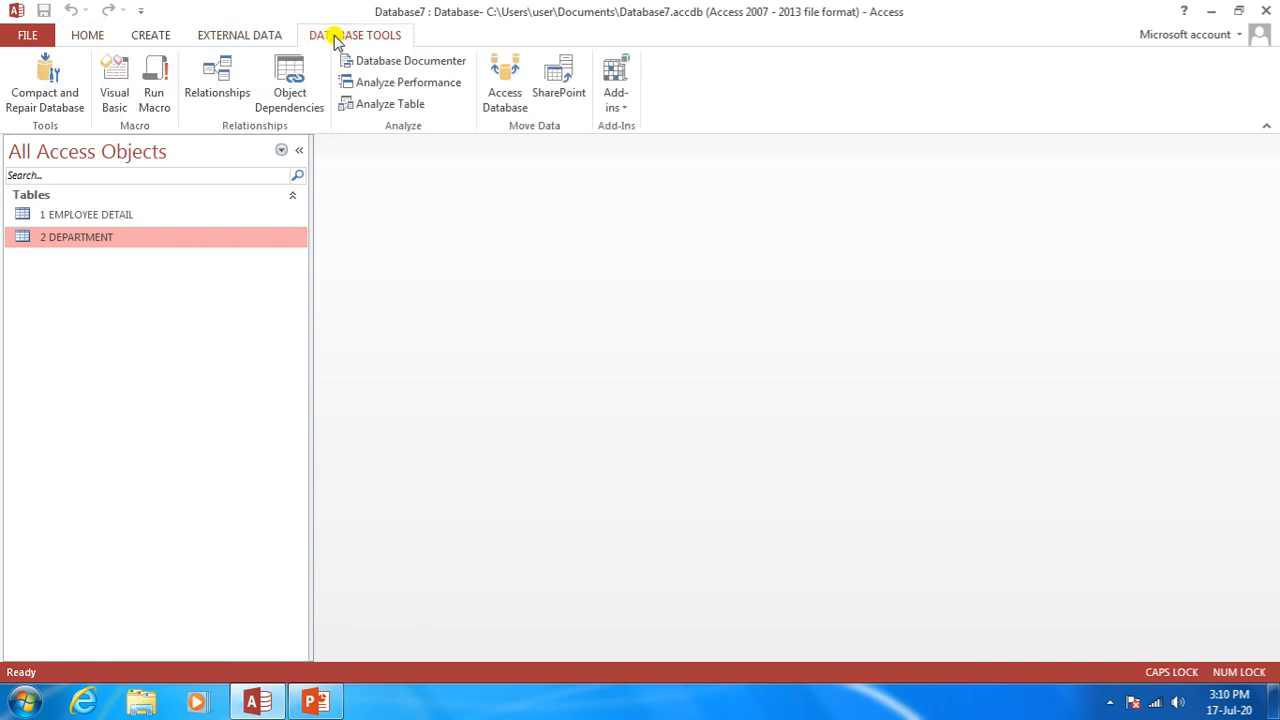
left_click(222, 94)
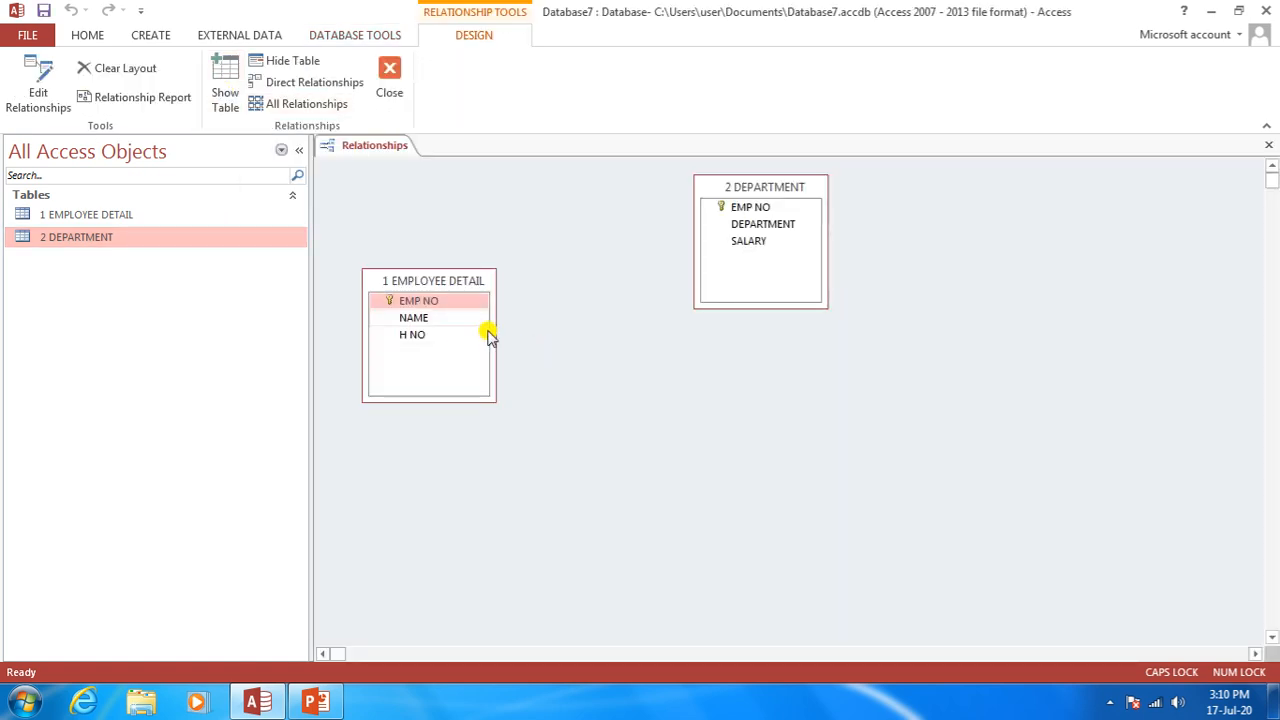
left_click_drag(417, 282, 443, 213)
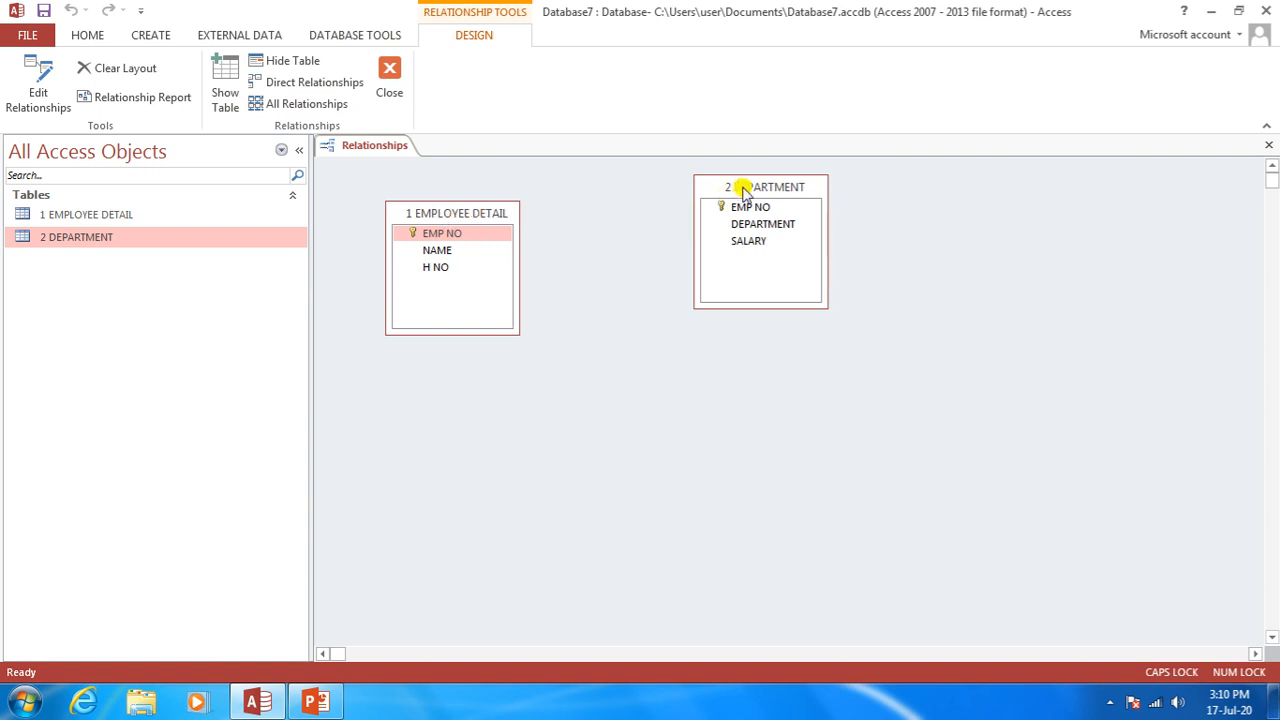
left_click_drag(731, 184, 749, 277)
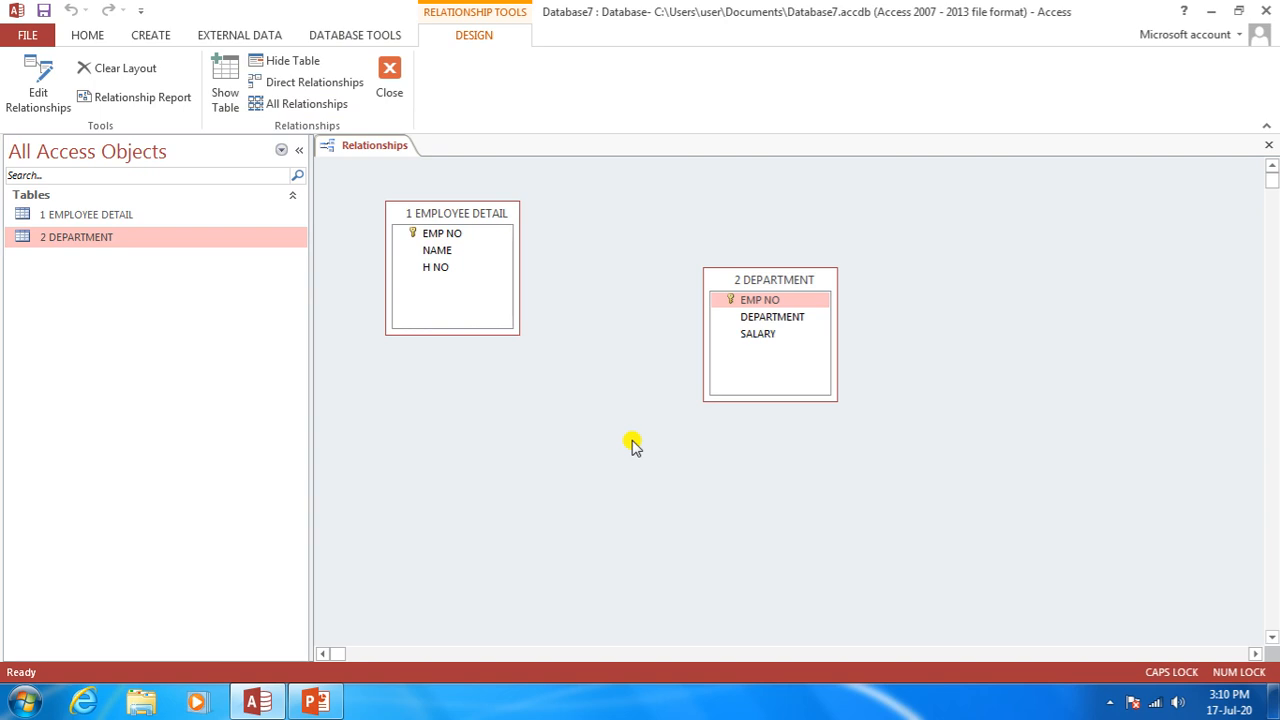
Check the tables offered in the Show Table dialog, then dismiss it without adding any.
left_click(225, 100)
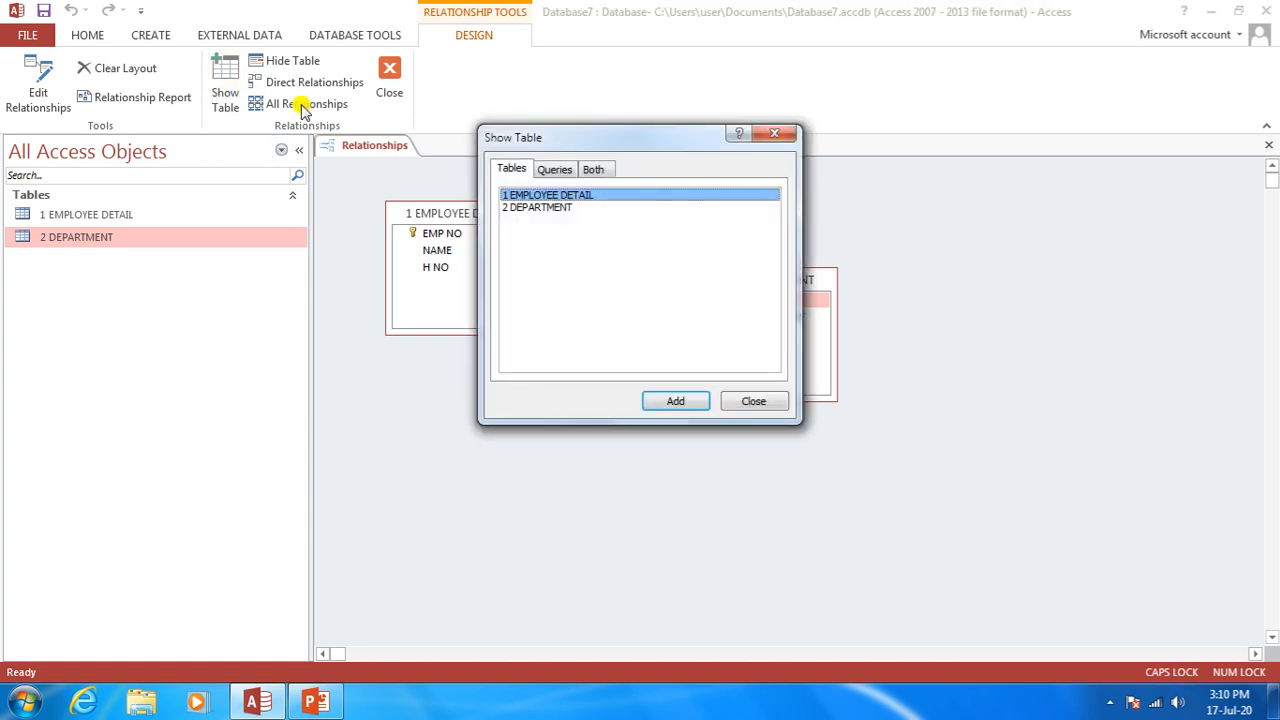
left_click_drag(567, 137, 680, 134)
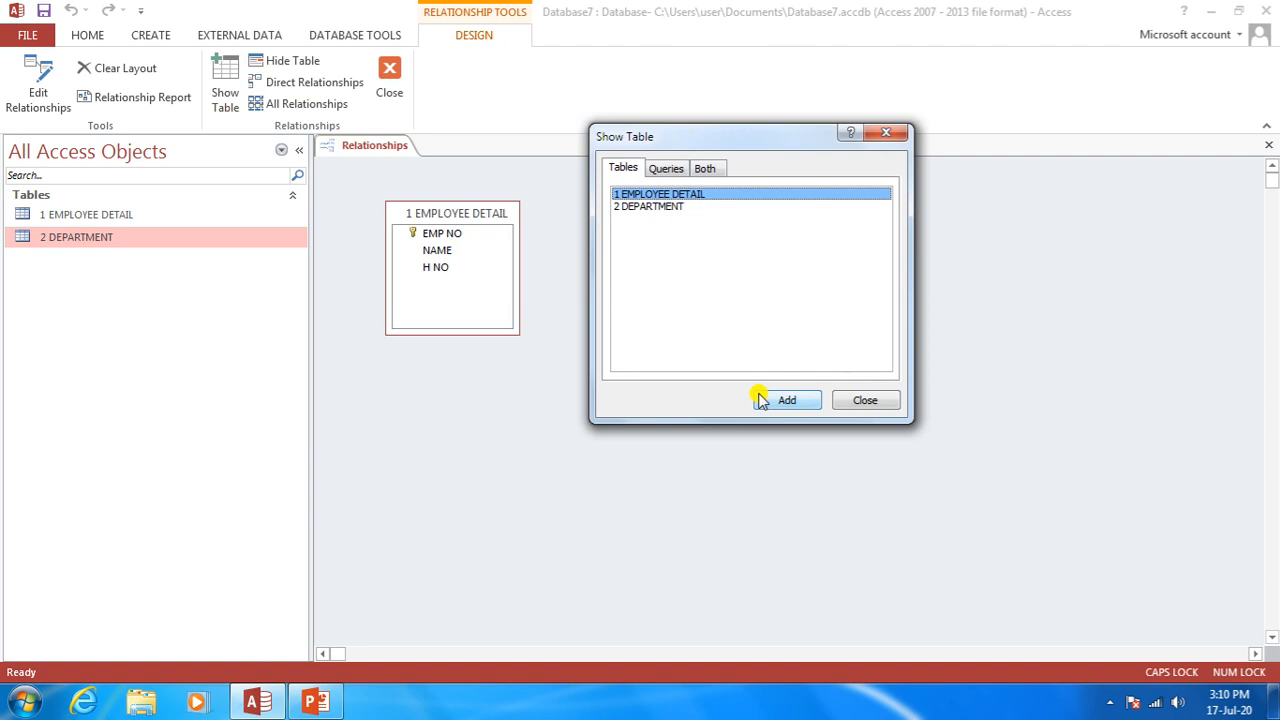
left_click(890, 136)
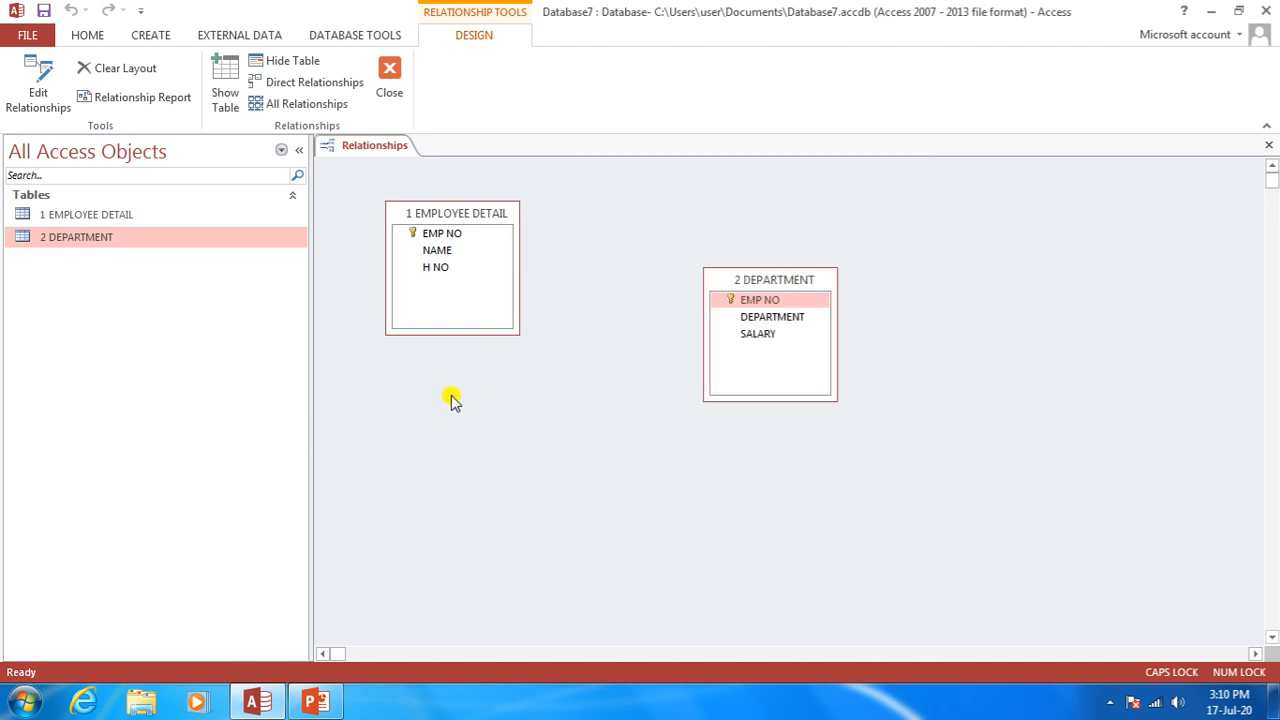
Link the EMP NO field of 1 EMPLOYEE DETAIL to the EMP NO field of 2 DEPARTMENT.
left_click(476, 234)
left_click_drag(481, 241, 481, 241)
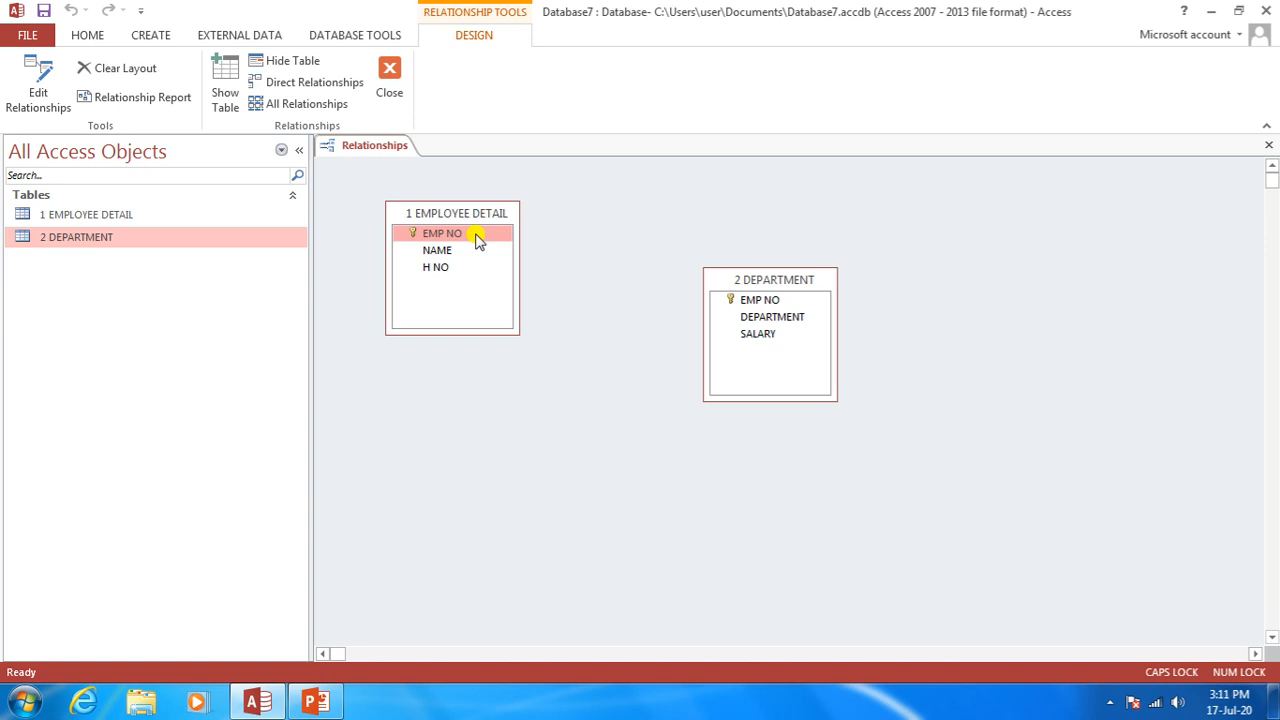
left_click_drag(478, 240, 758, 304)
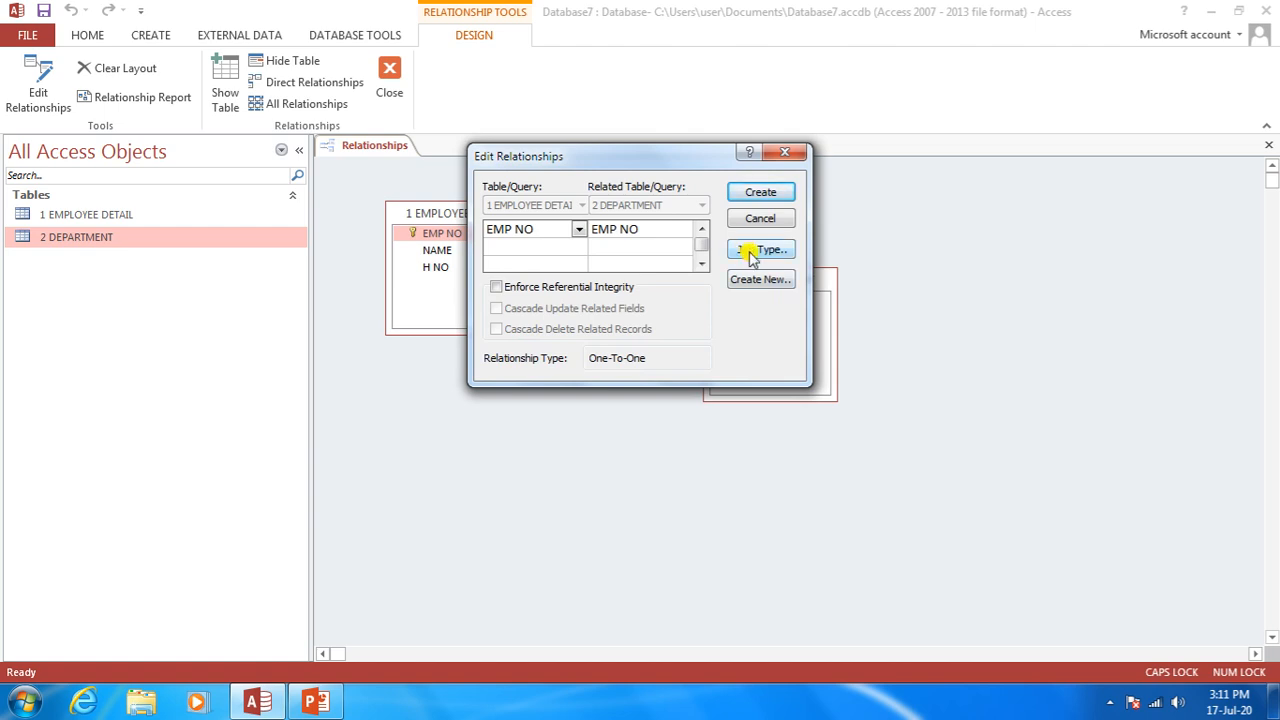
Review the three join type options for the EMP NO relationship and cancel without changing them.
left_click(752, 256)
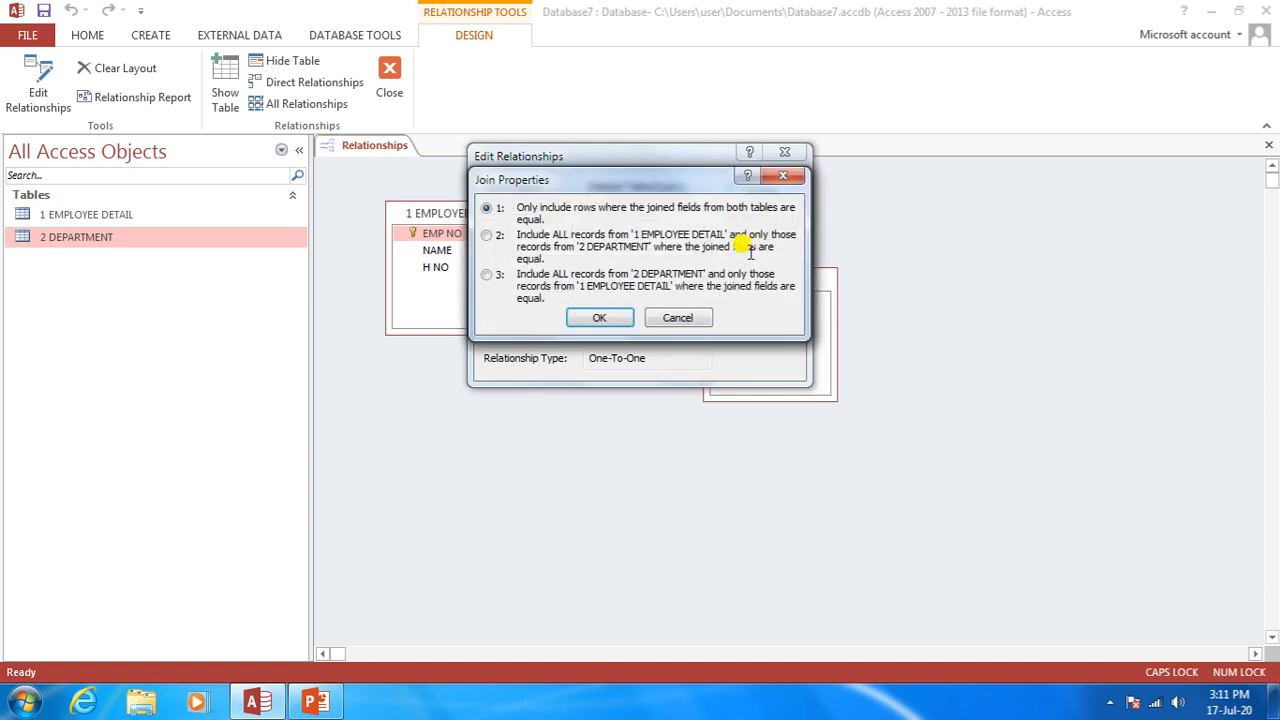
left_click_drag(595, 186, 593, 352)
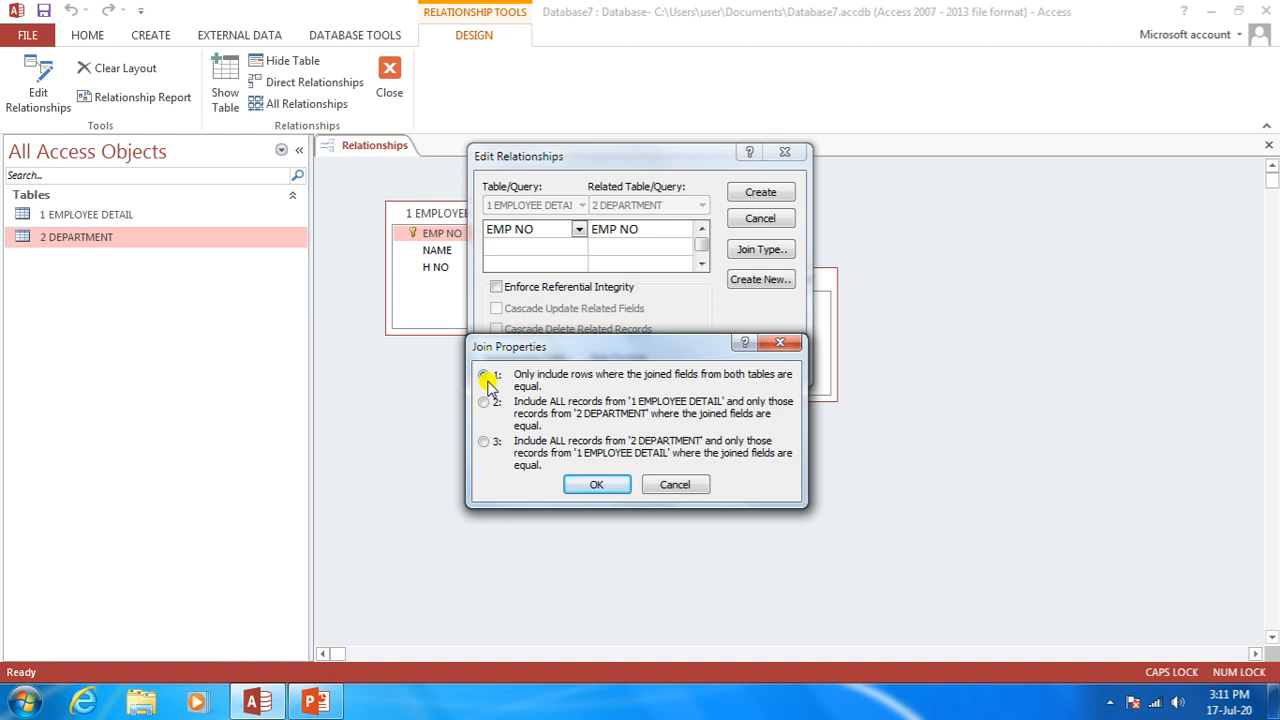
left_click(660, 488)
Create the EMP NO relationship with join type 1, including only rows where the joined fields from both tables are equal.
left_click_drag(645, 165, 1058, 252)
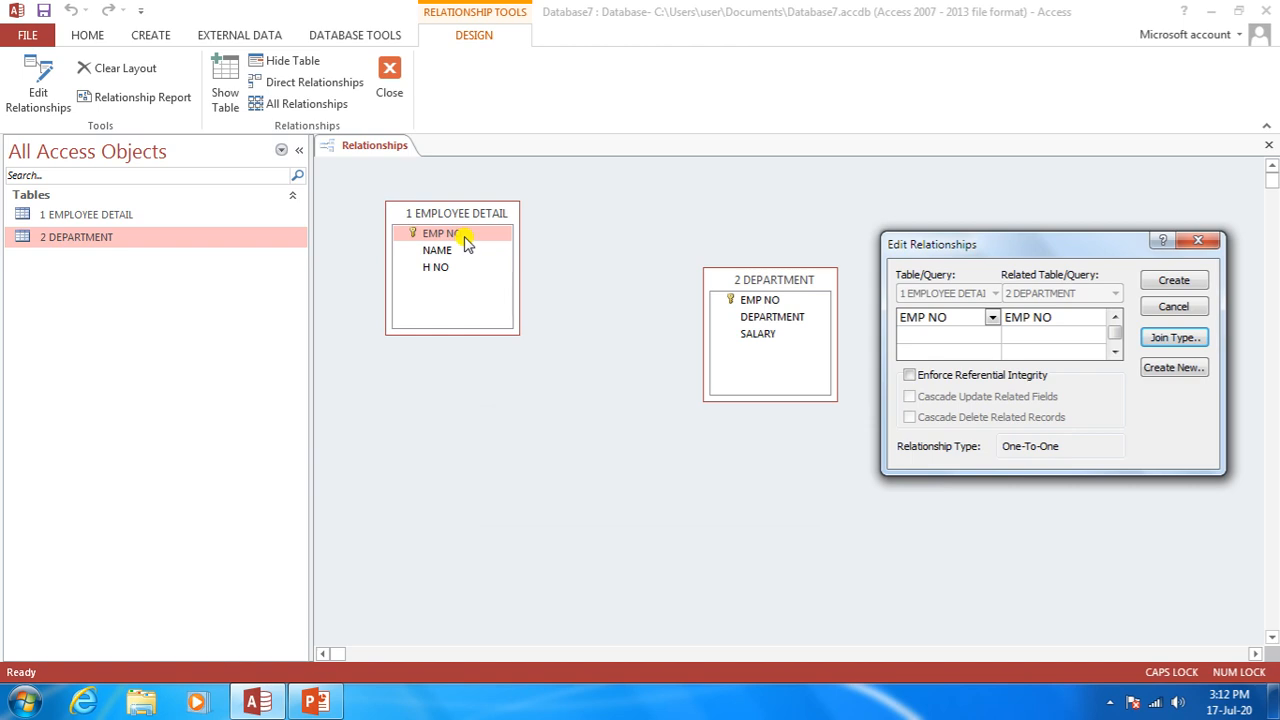
left_click(753, 301)
left_click(1173, 338)
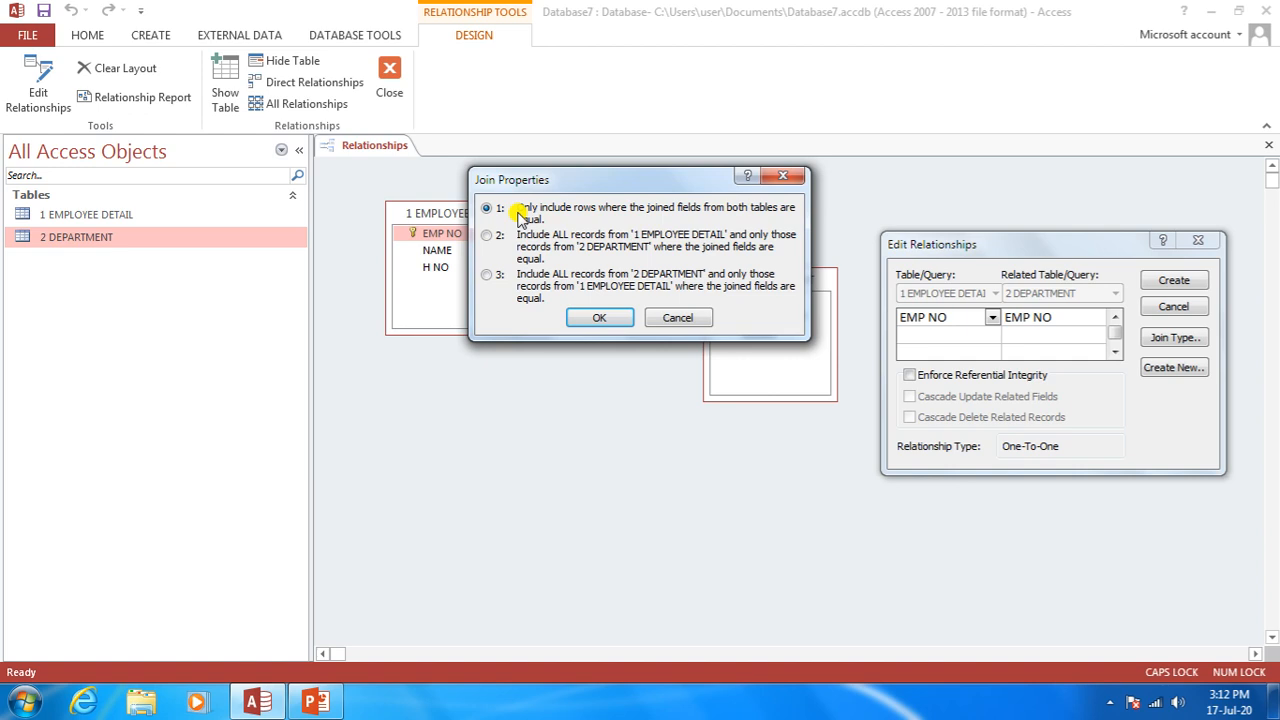
left_click(603, 318)
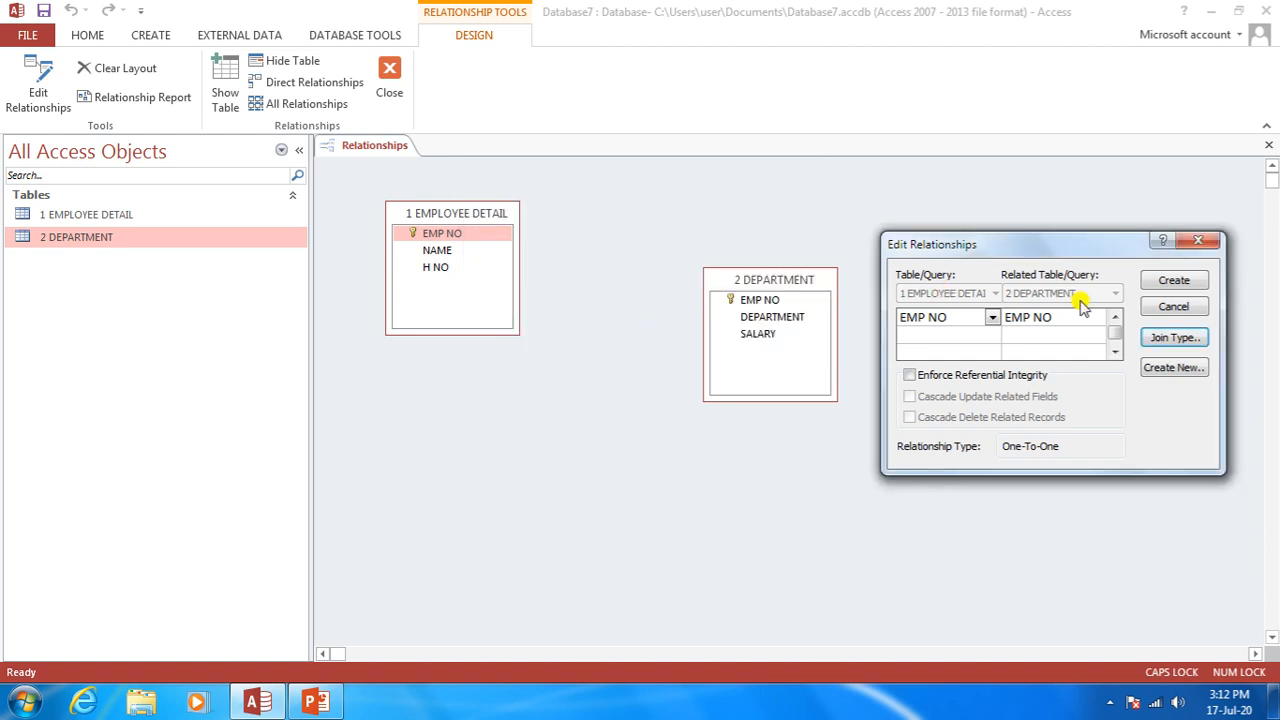
left_click(1172, 284)
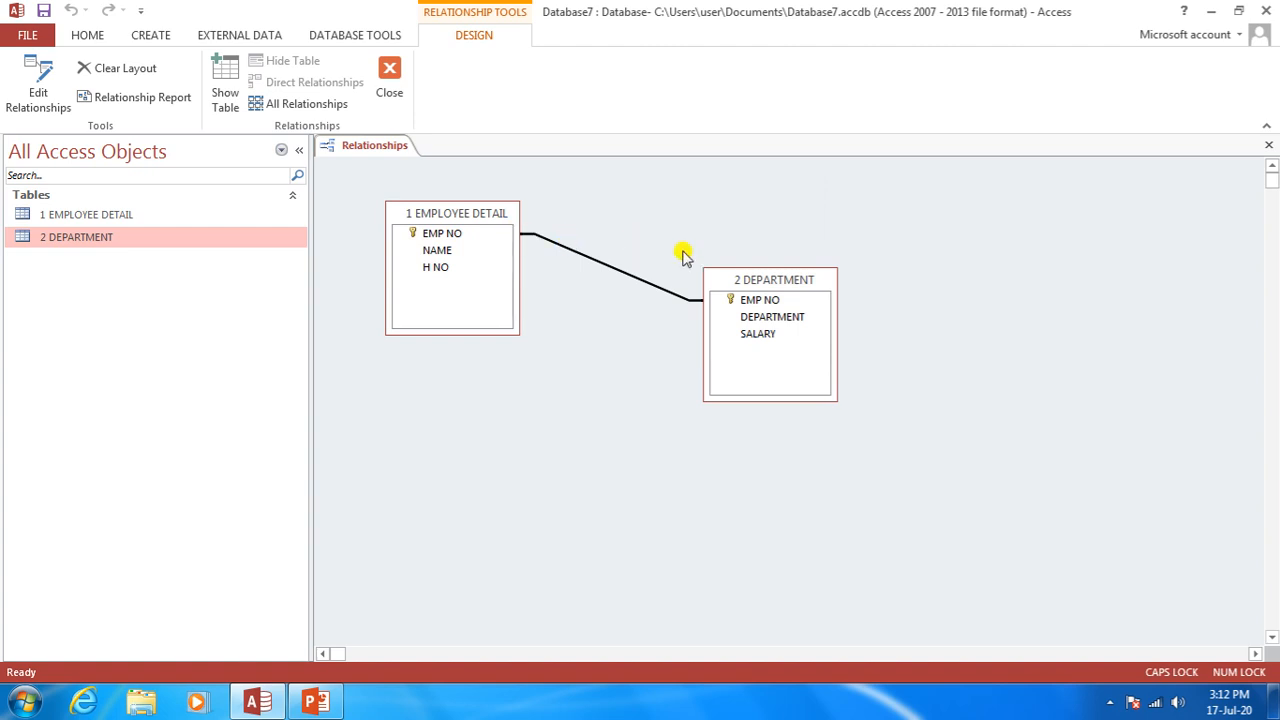
Move 2 DEPARTMENT farther from 1 EMPLOYEE DETAIL, then save and close the relationships layout.
left_click_drag(757, 280, 876, 423)
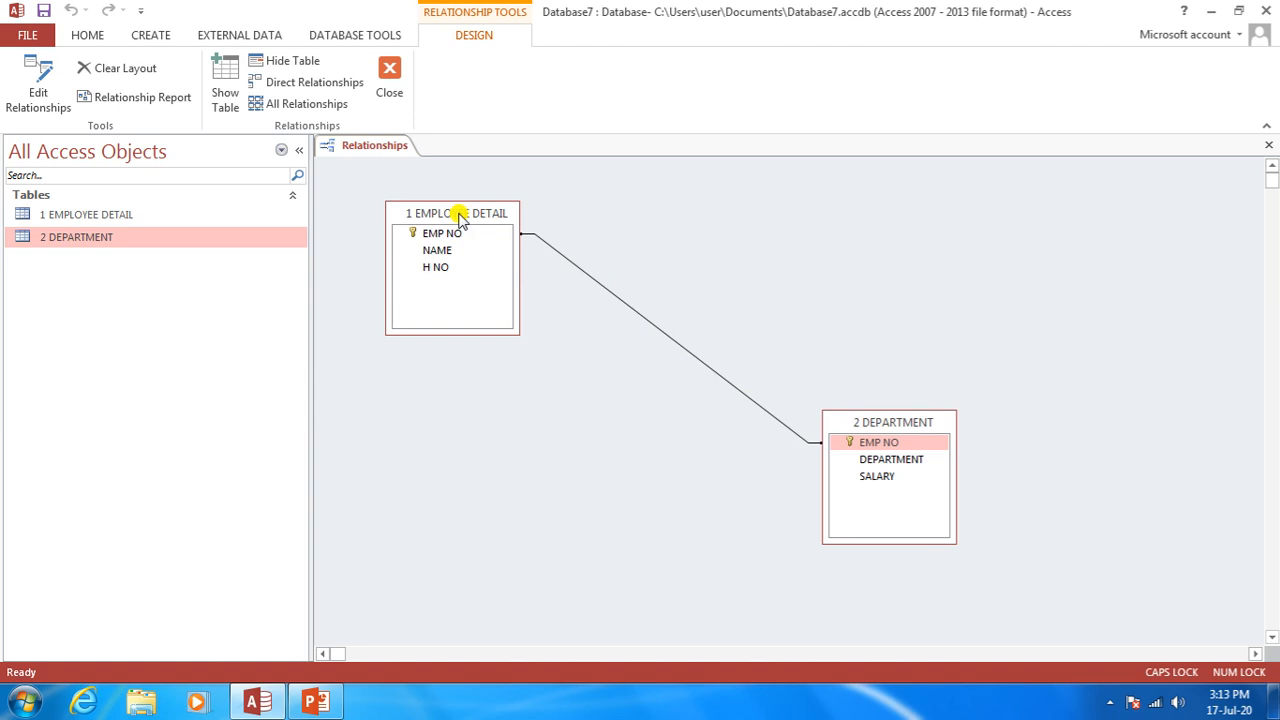
right_click(372, 147)
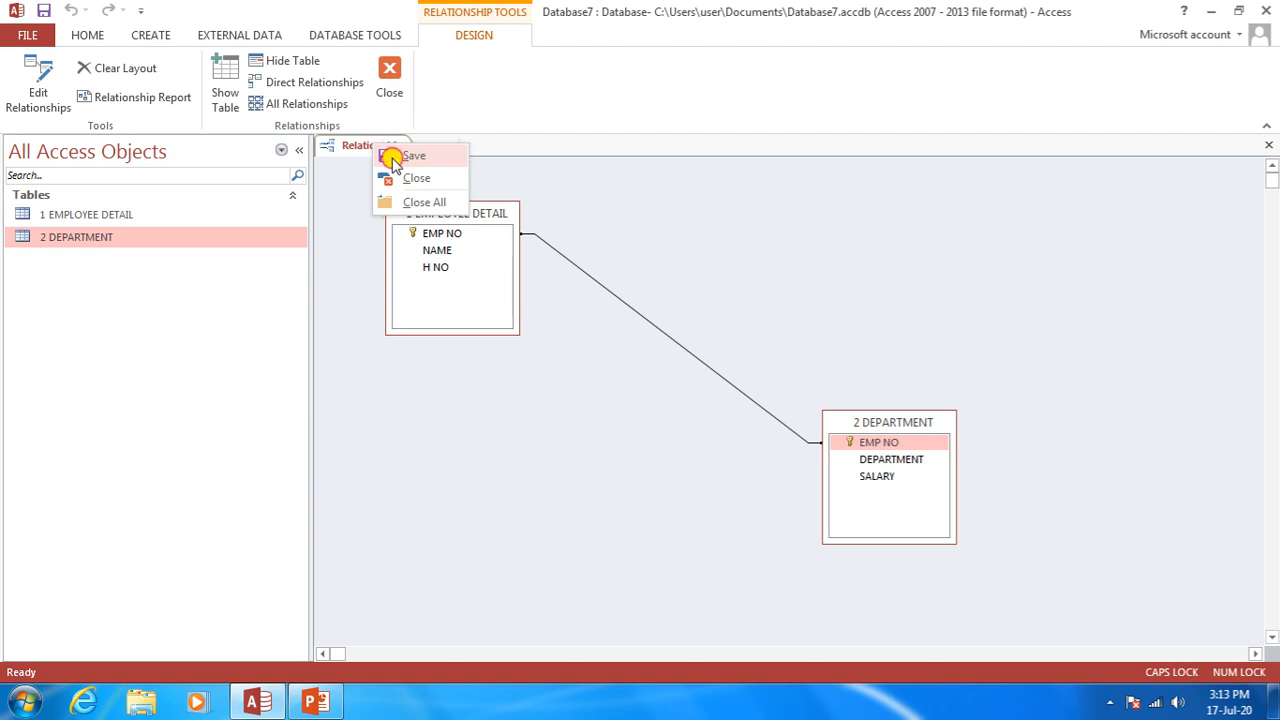
left_click(413, 156)
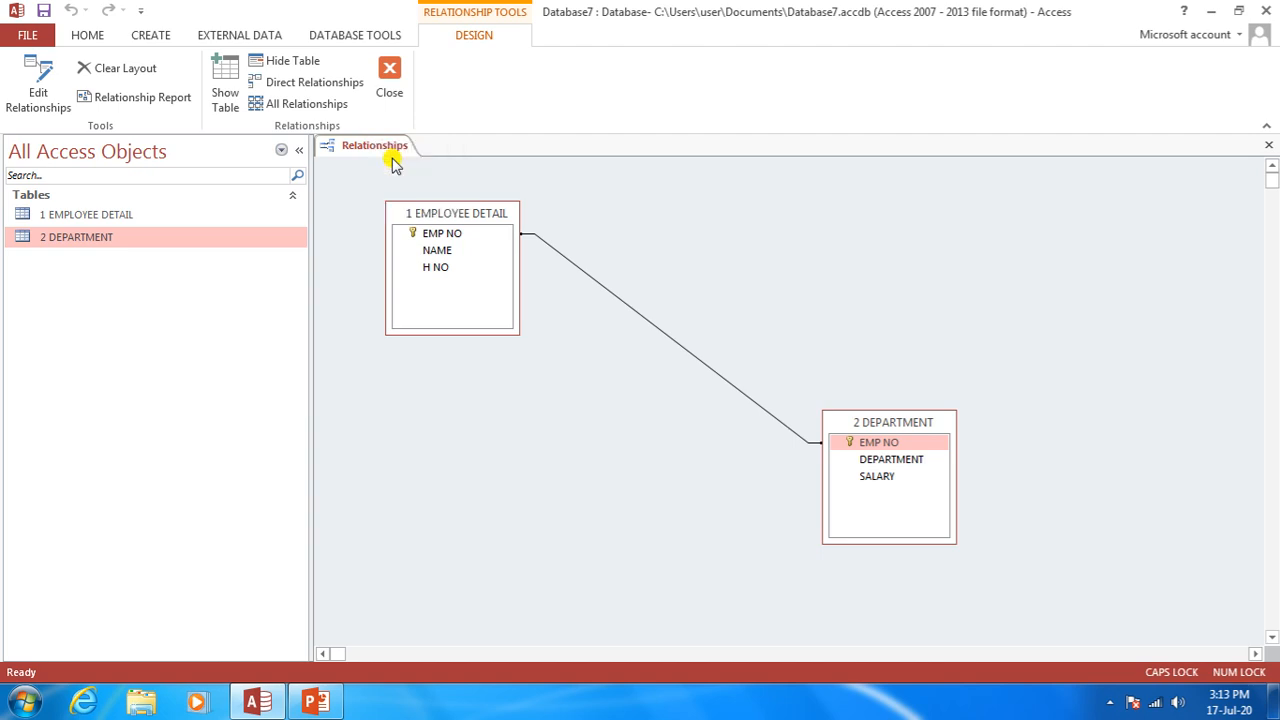
left_click(1268, 147)
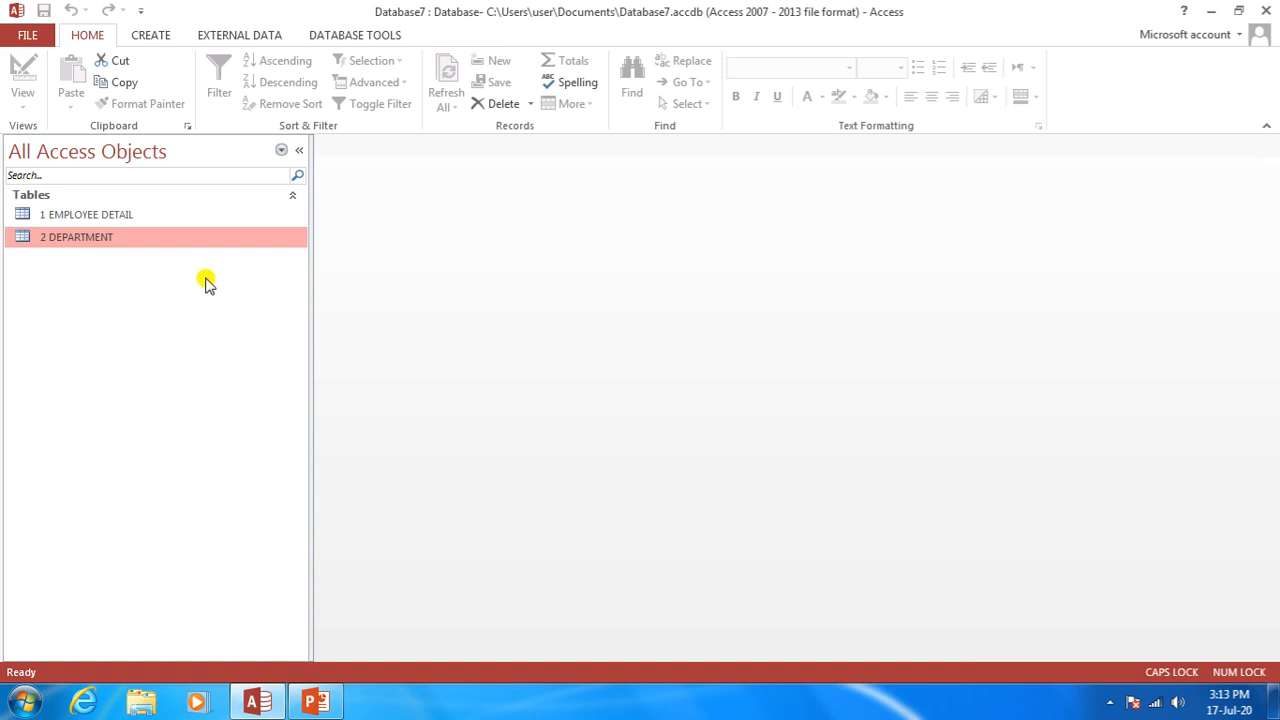
Start a simple query with the Simple Query Wizard and add all fields of 1 EMPLOYEE DETAIL: EMP NO, NAME and H NO.
left_click(161, 38)
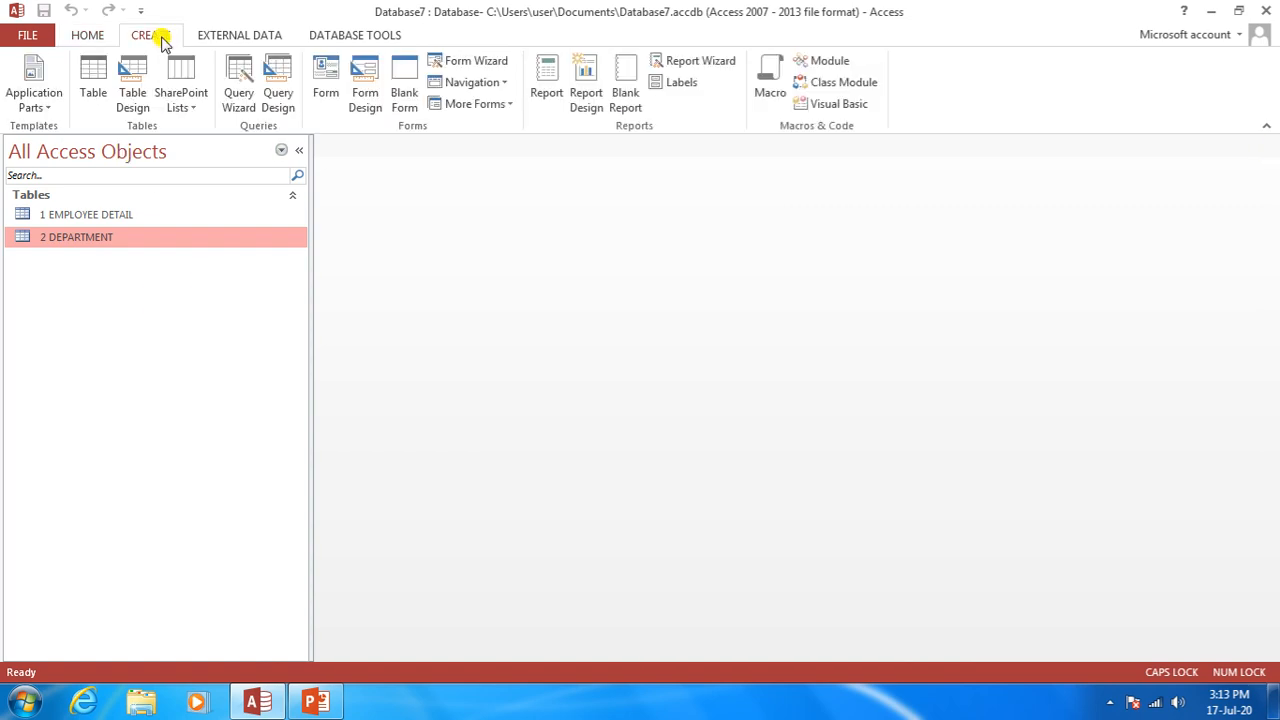
left_click(241, 116)
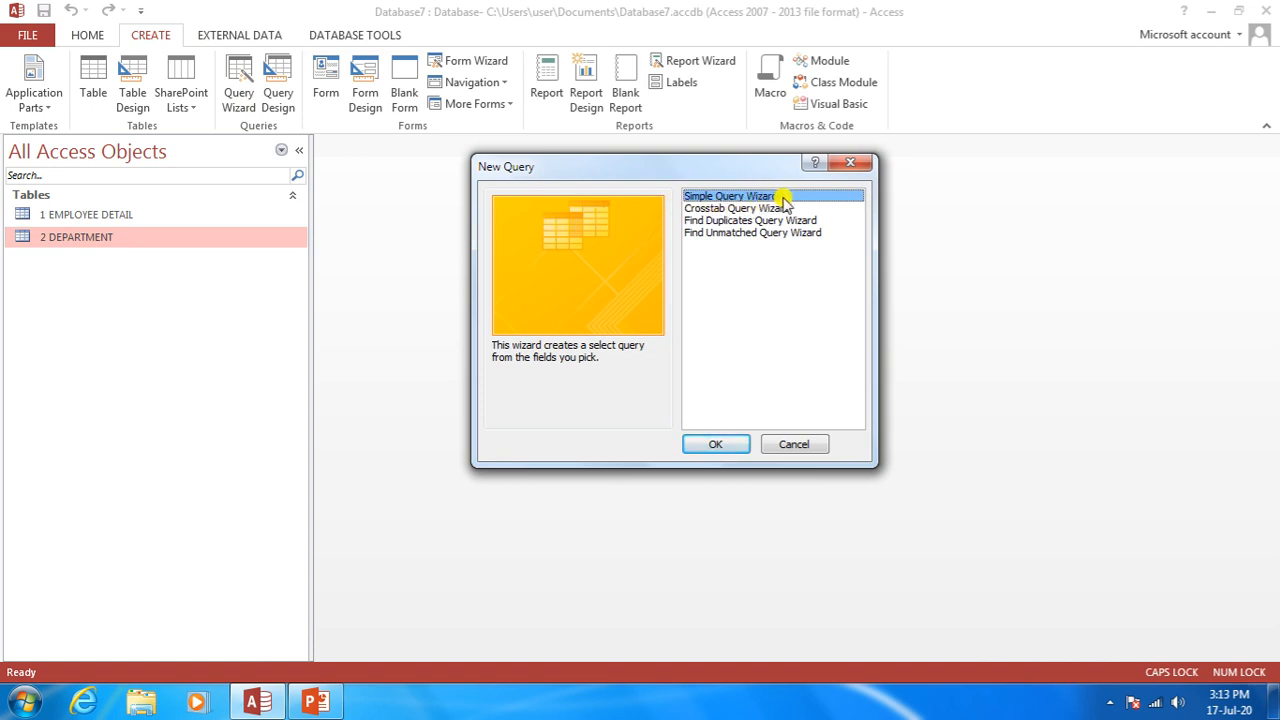
left_click(735, 446)
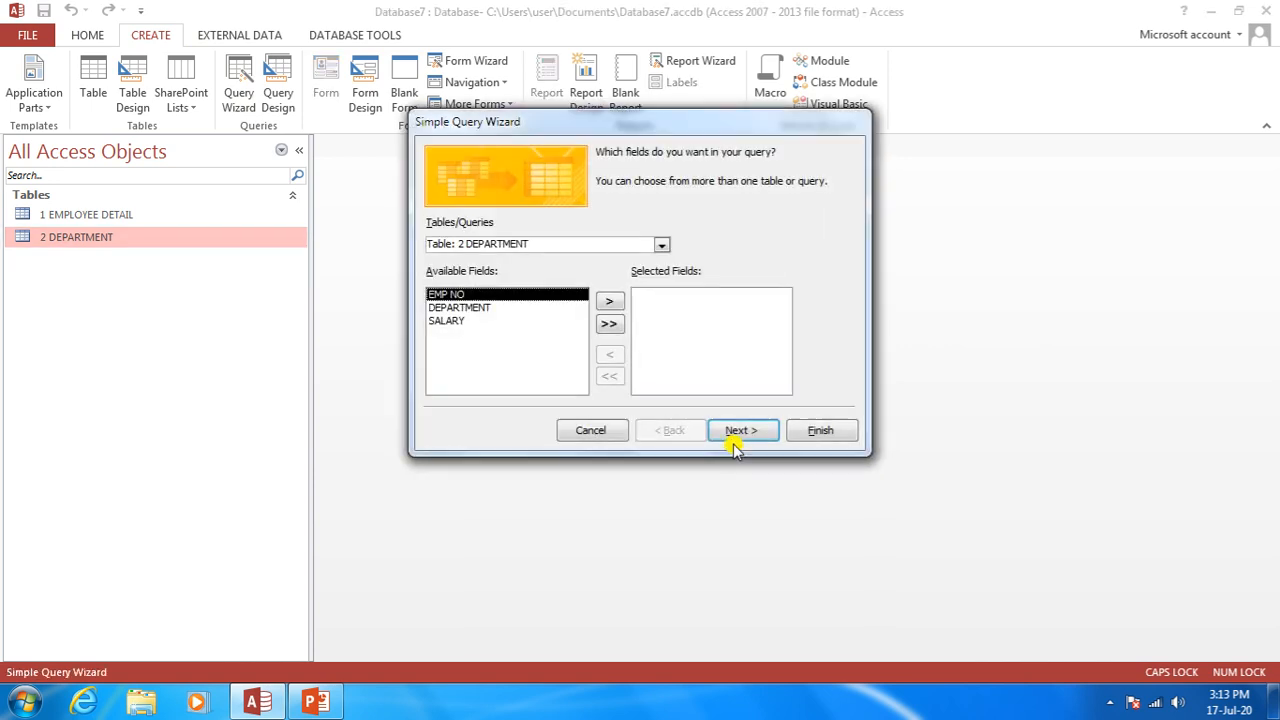
left_click(661, 245)
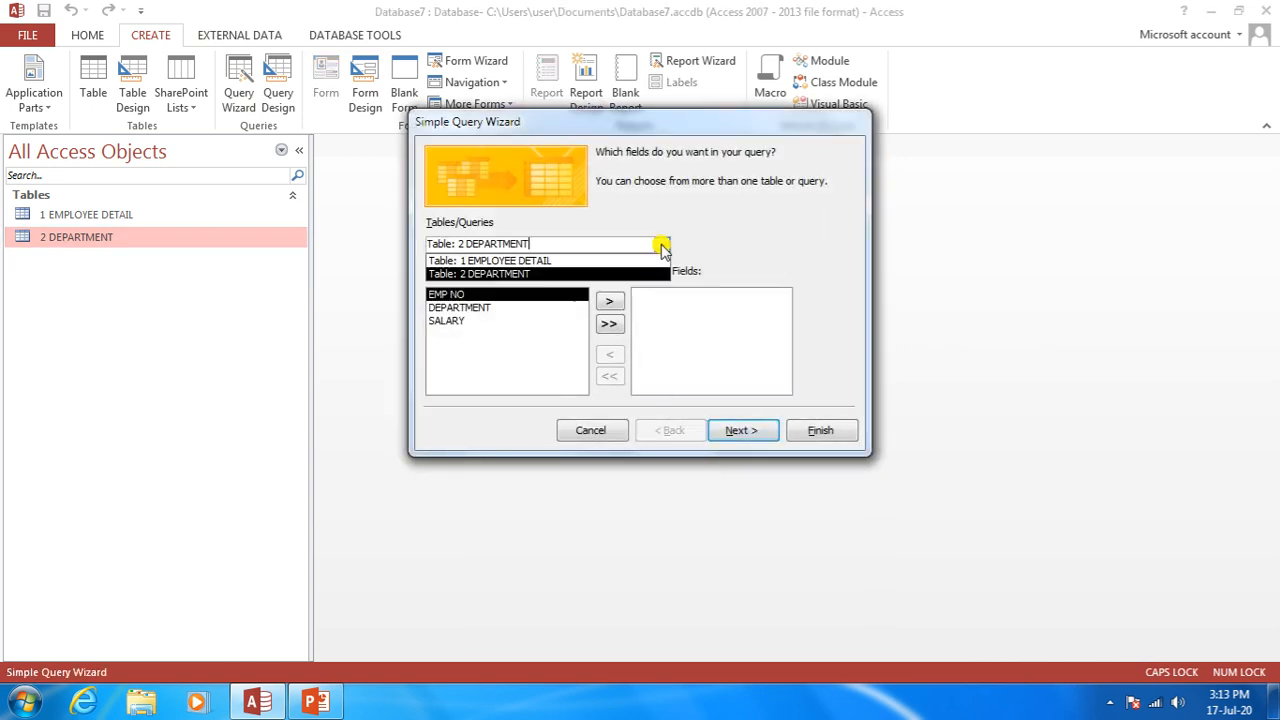
left_click(643, 261)
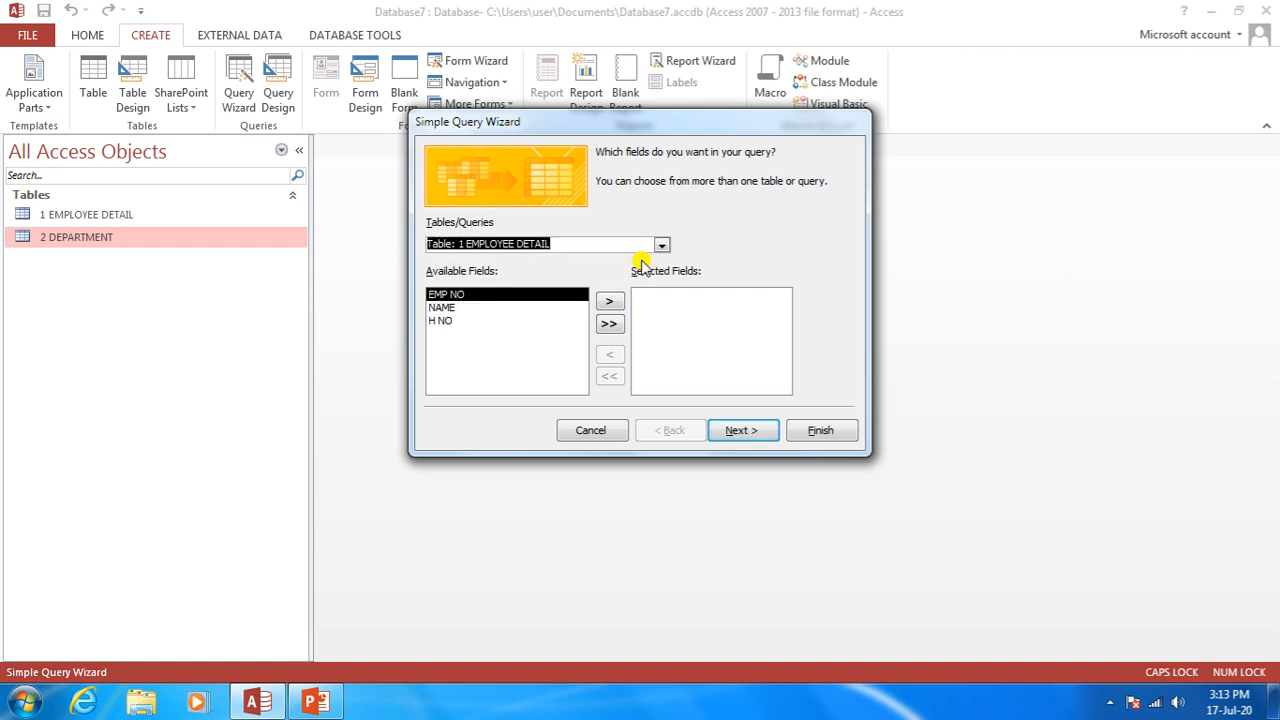
left_click(448, 307)
left_click(450, 320)
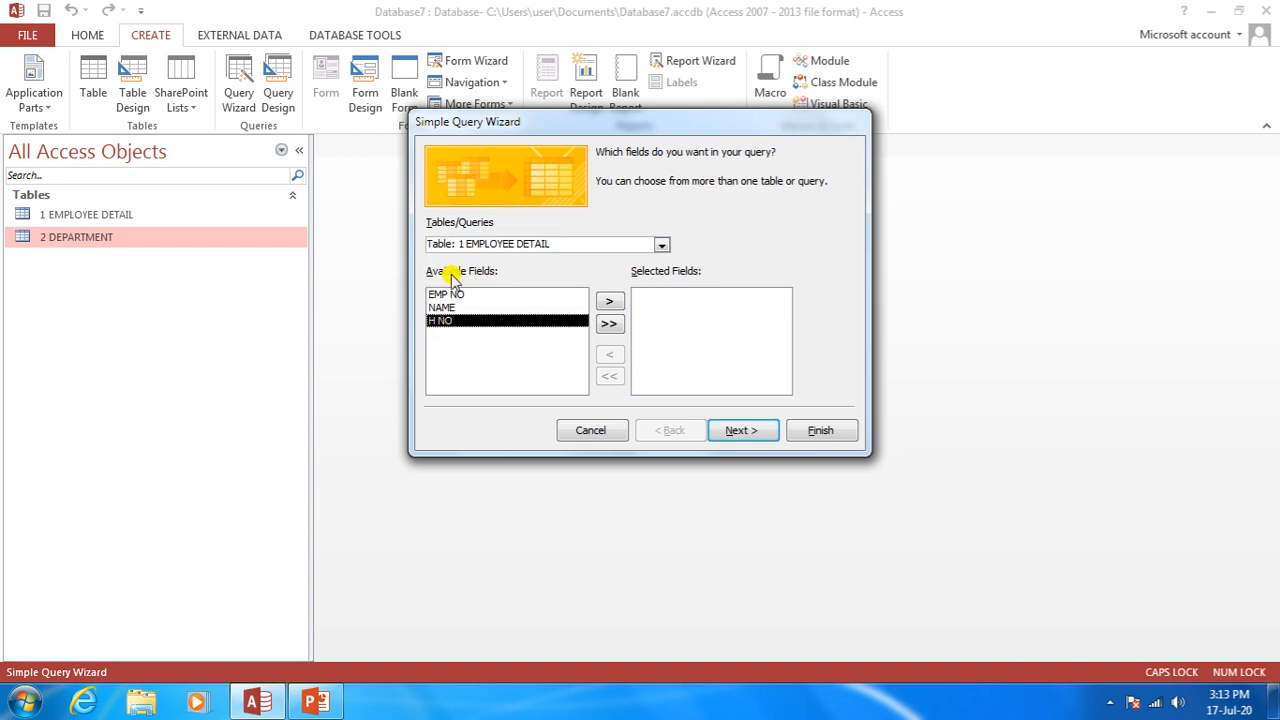
left_click(610, 325)
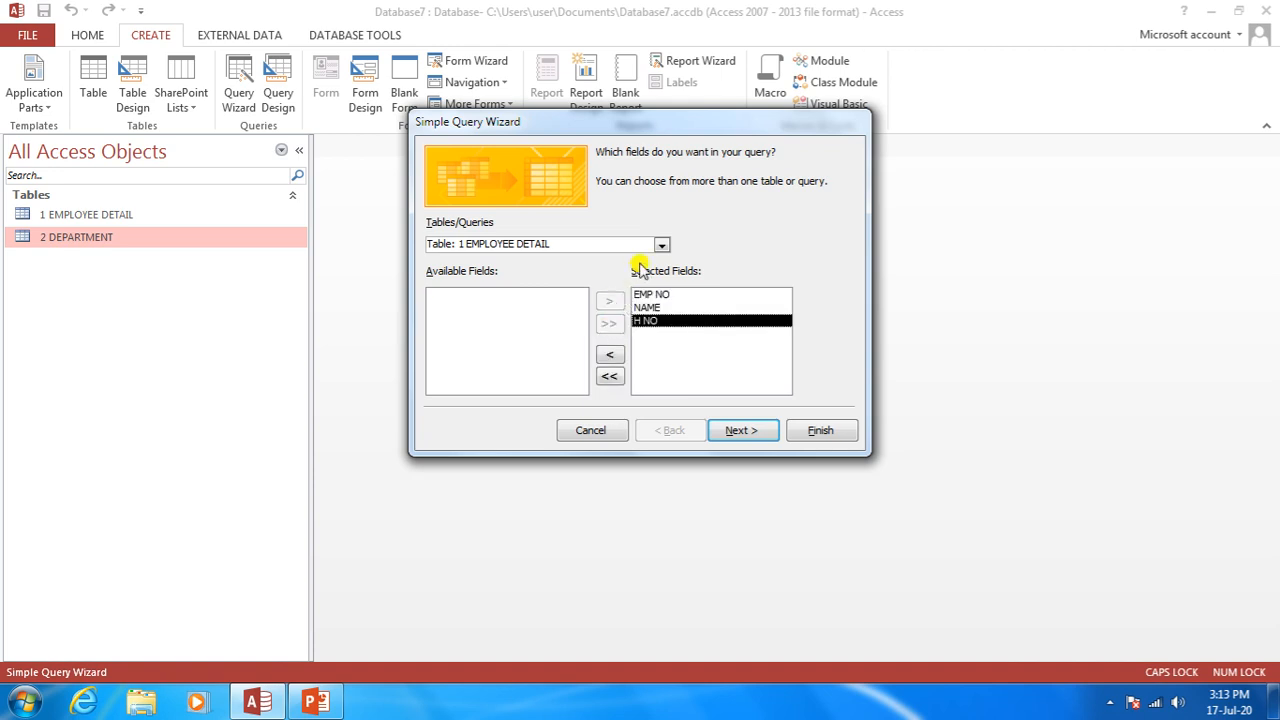
Add all fields of 2 DEPARTMENT to the query, EMP NO, DEPARTMENT and SALARY, and continue to the query title.
left_click(661, 245)
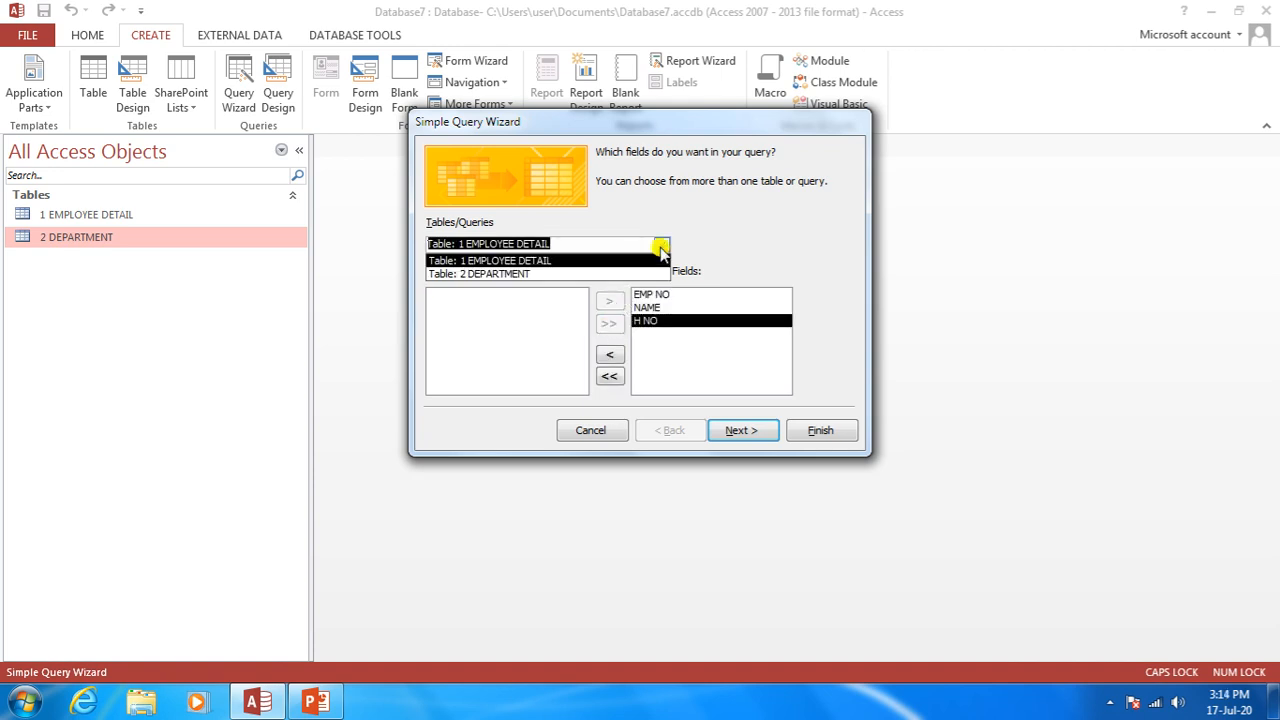
left_click(581, 275)
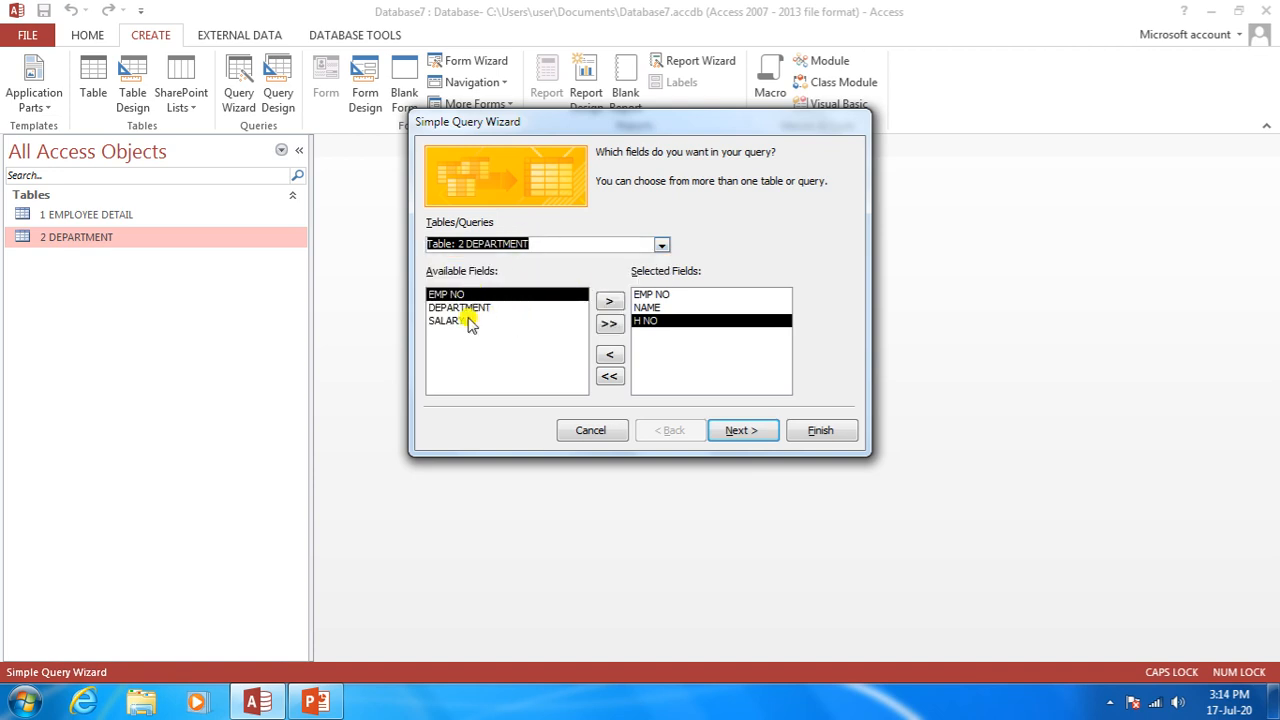
left_click(610, 324)
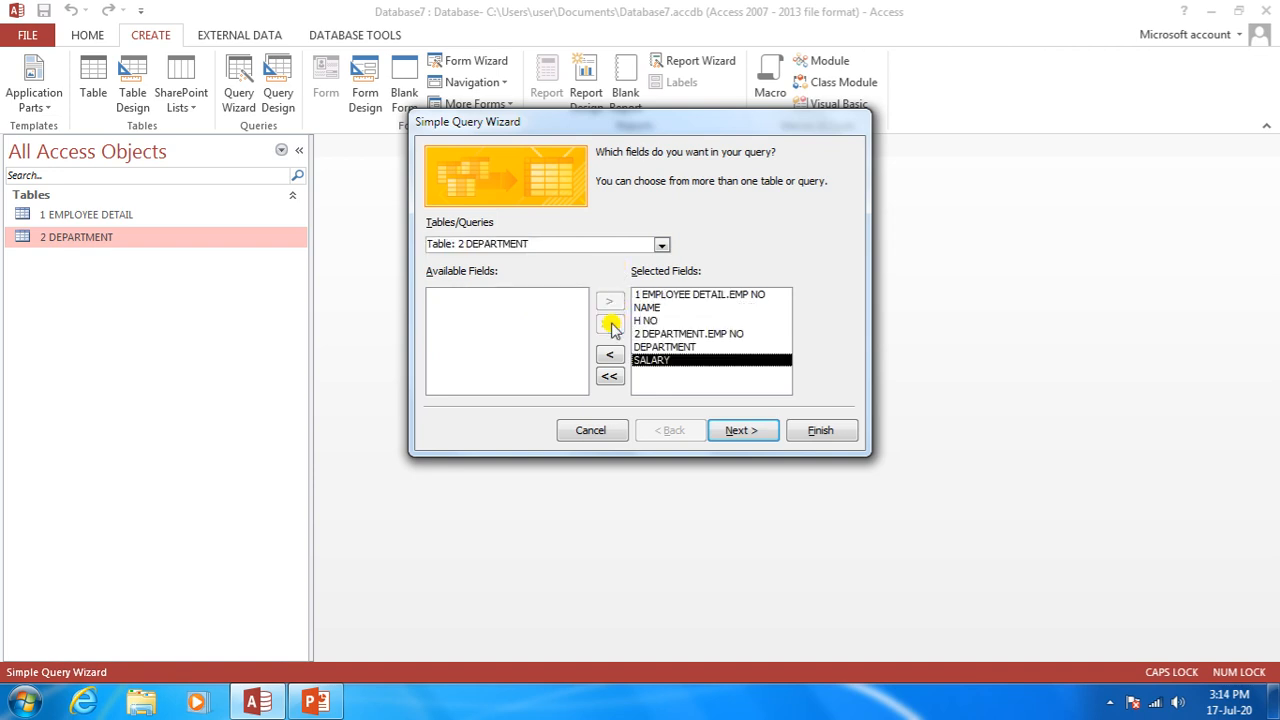
left_click(742, 432)
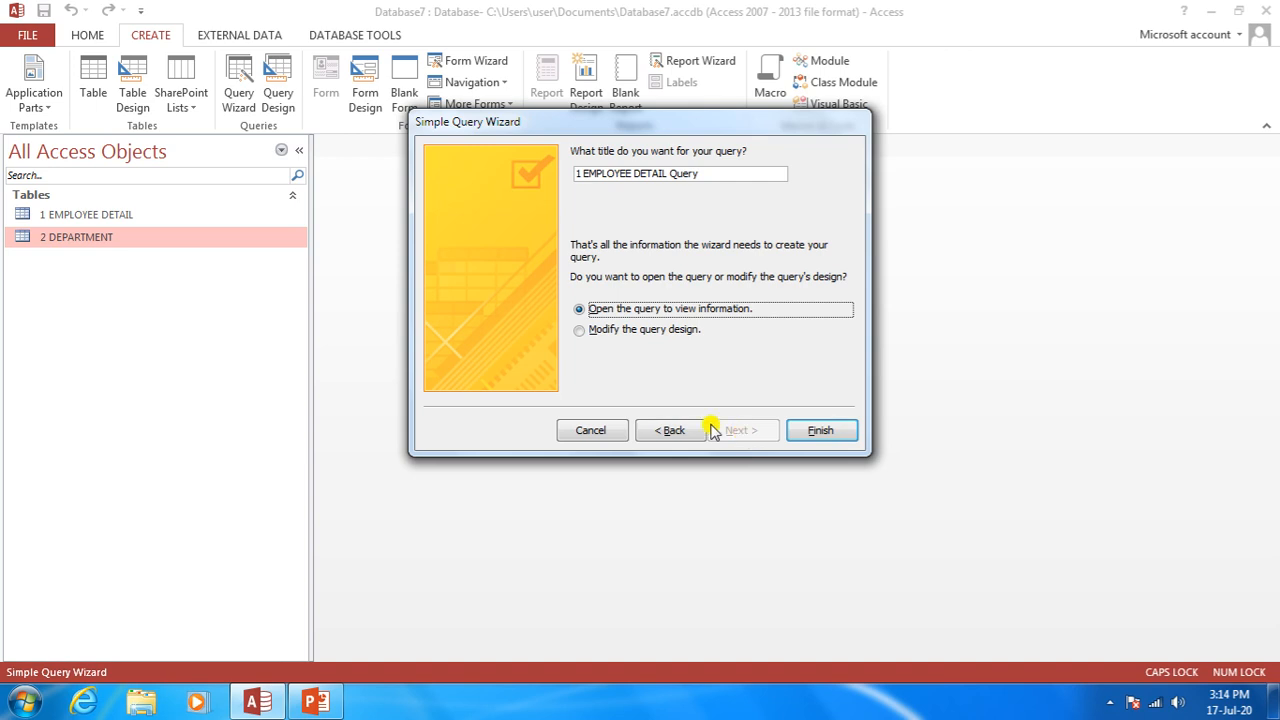
Title the query 1 and finish it, opening it to view the information.
left_click(735, 175)
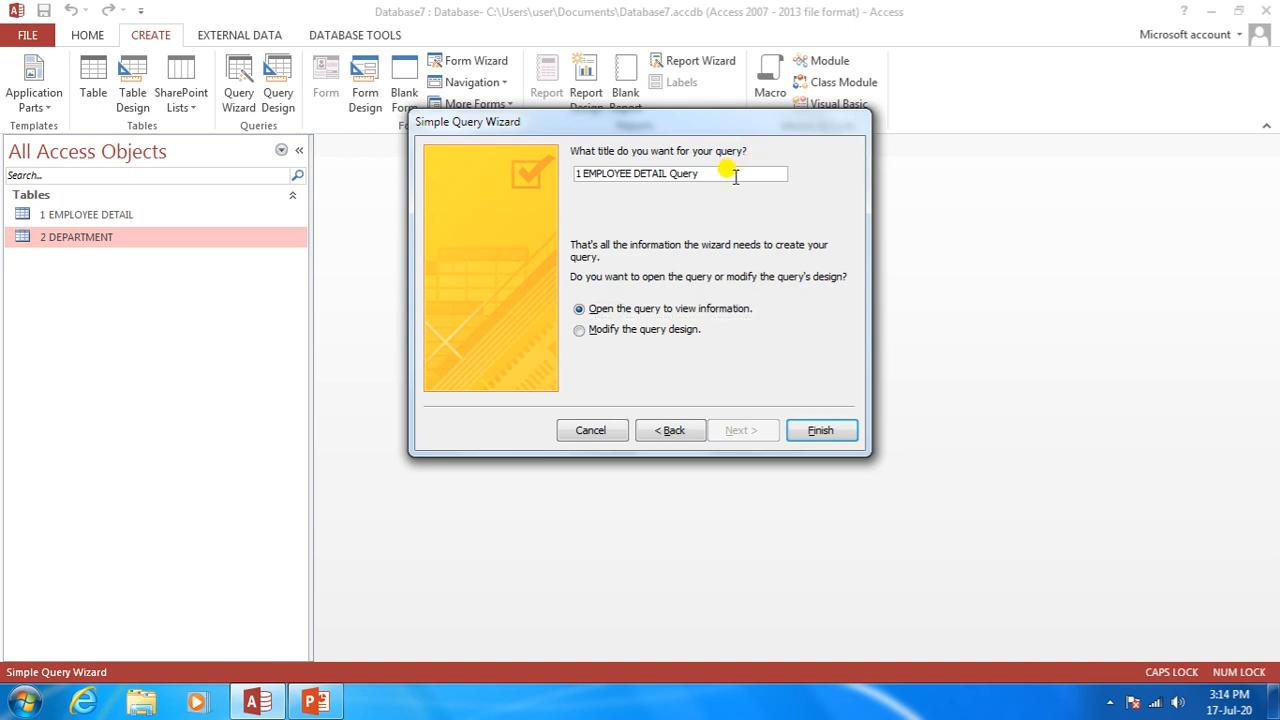
key("BackSpace")
key("BackSpace")
key("BackSpace")
key("BackSpace")
key("BackSpace")
key("BackSpace")
key("BackSpace")
key("BackSpace")
key("BackSpace")
key("BackSpace")
key("BackSpace")
key("BackSpace")
key("BackSpace")
key("BackSpace")
key("BackSpace")
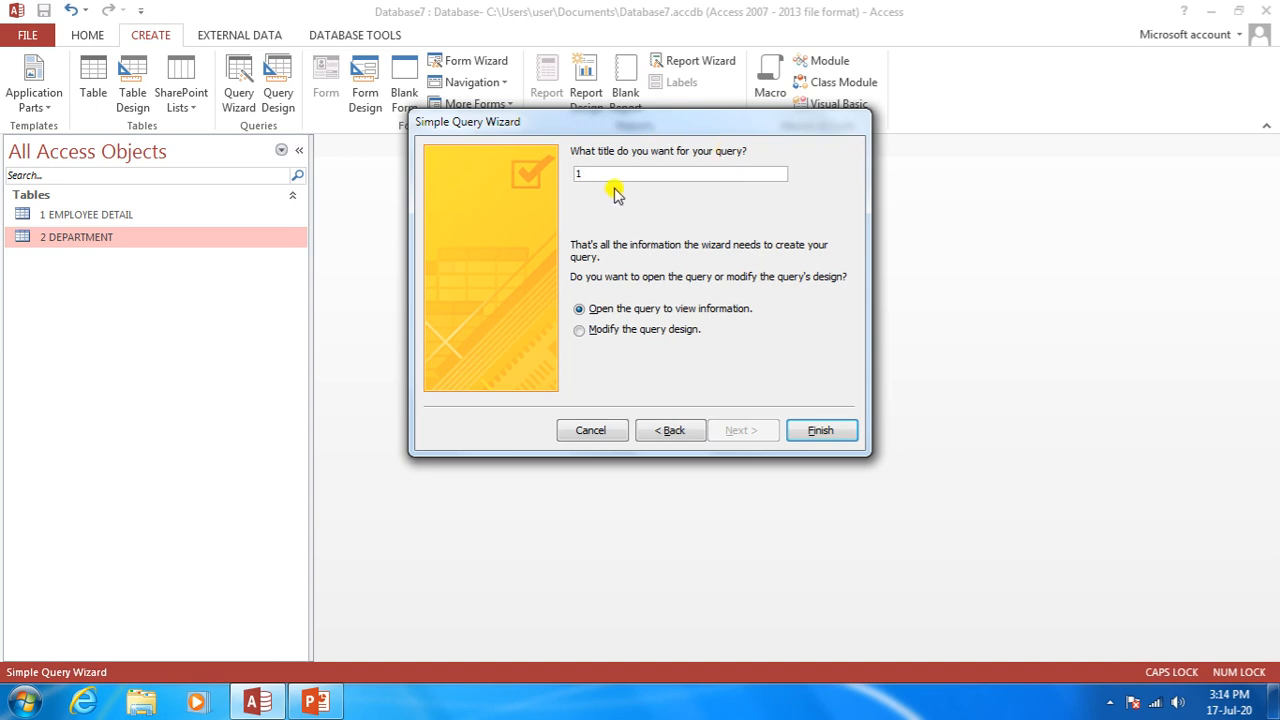
left_click(818, 431)
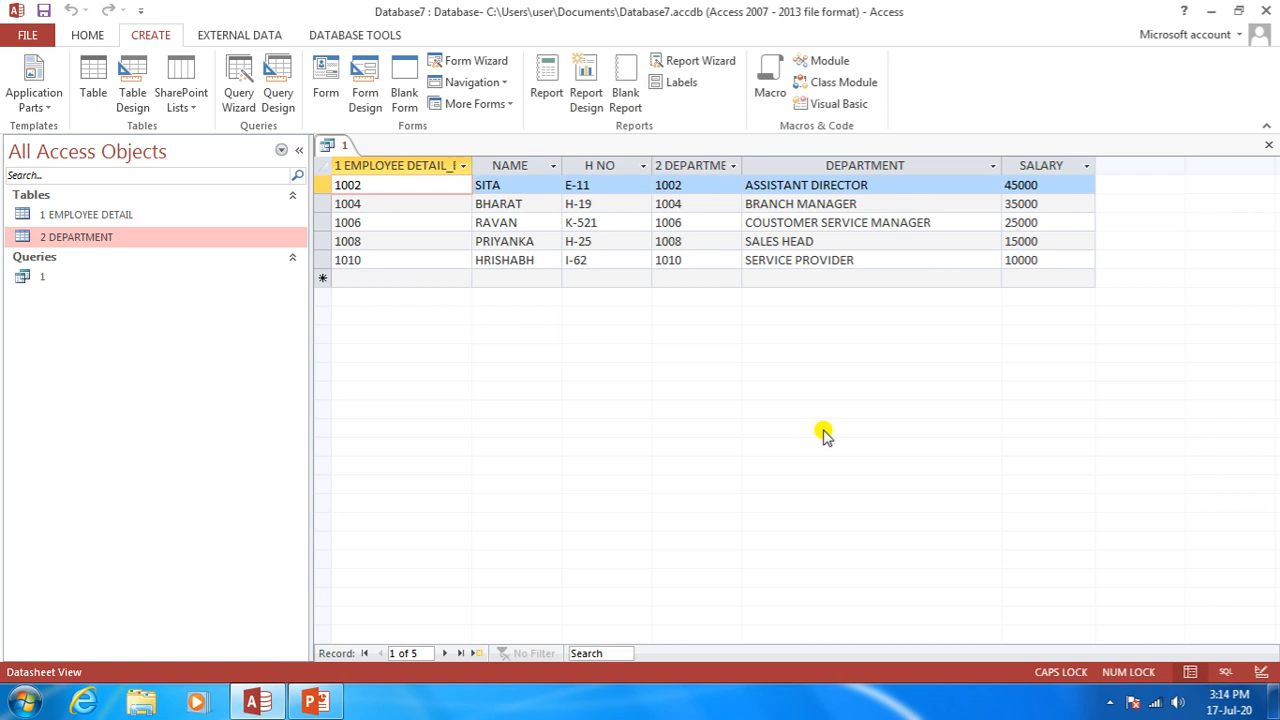
Compare the columns from 1 EMPLOYEE DETAIL and 2 DEPARTMENT in the query results, checking their employee numbers row by row.
left_click(396, 166)
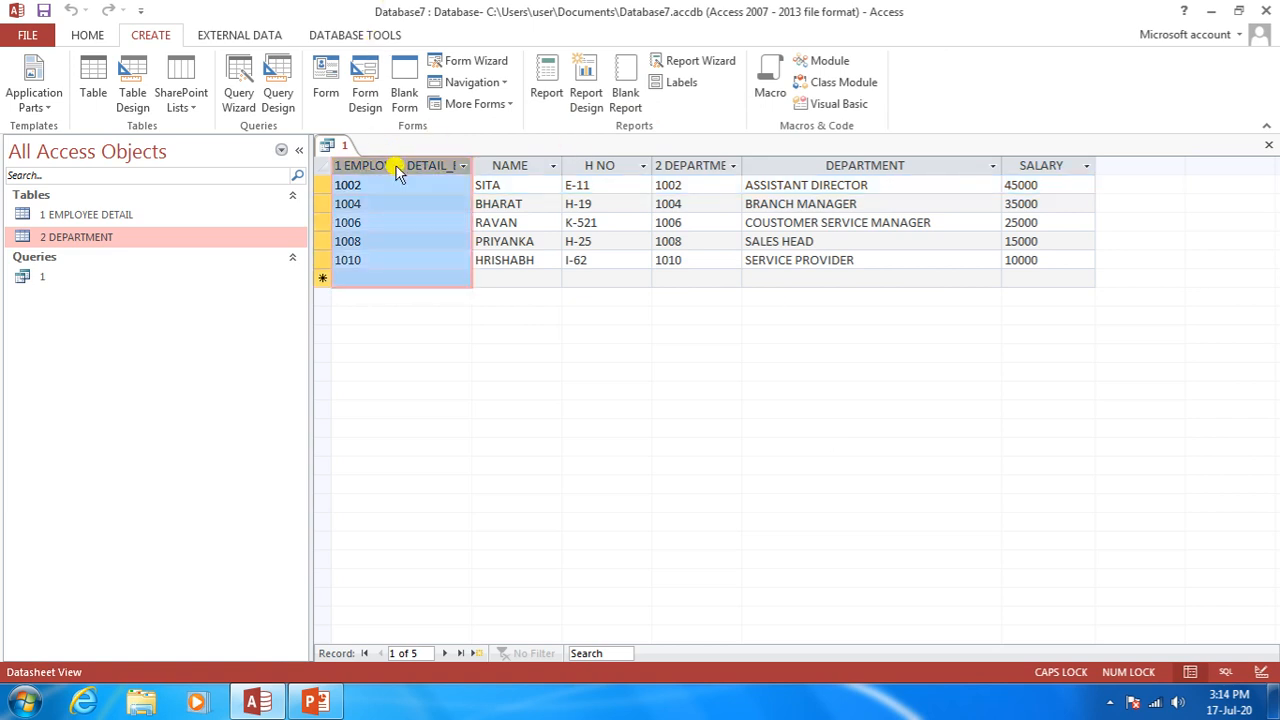
left_click(702, 166)
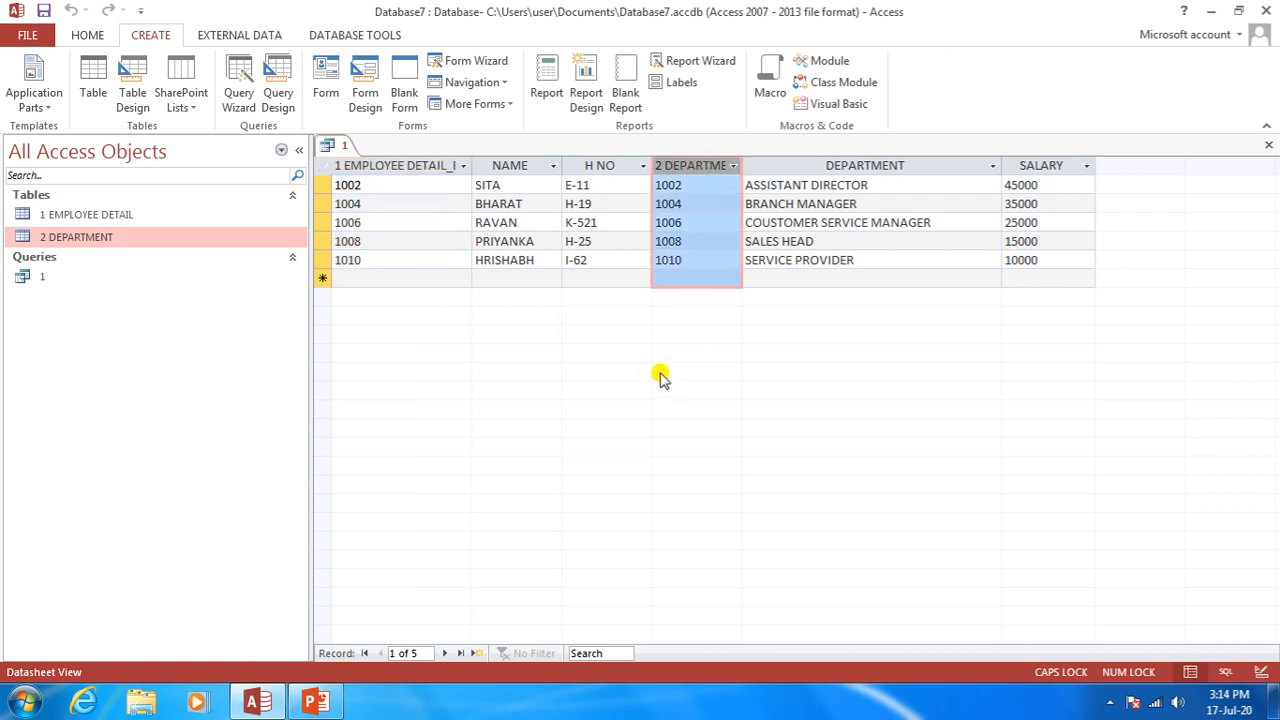
left_click_drag(372, 163, 587, 163)
left_click_drag(695, 165, 1030, 162)
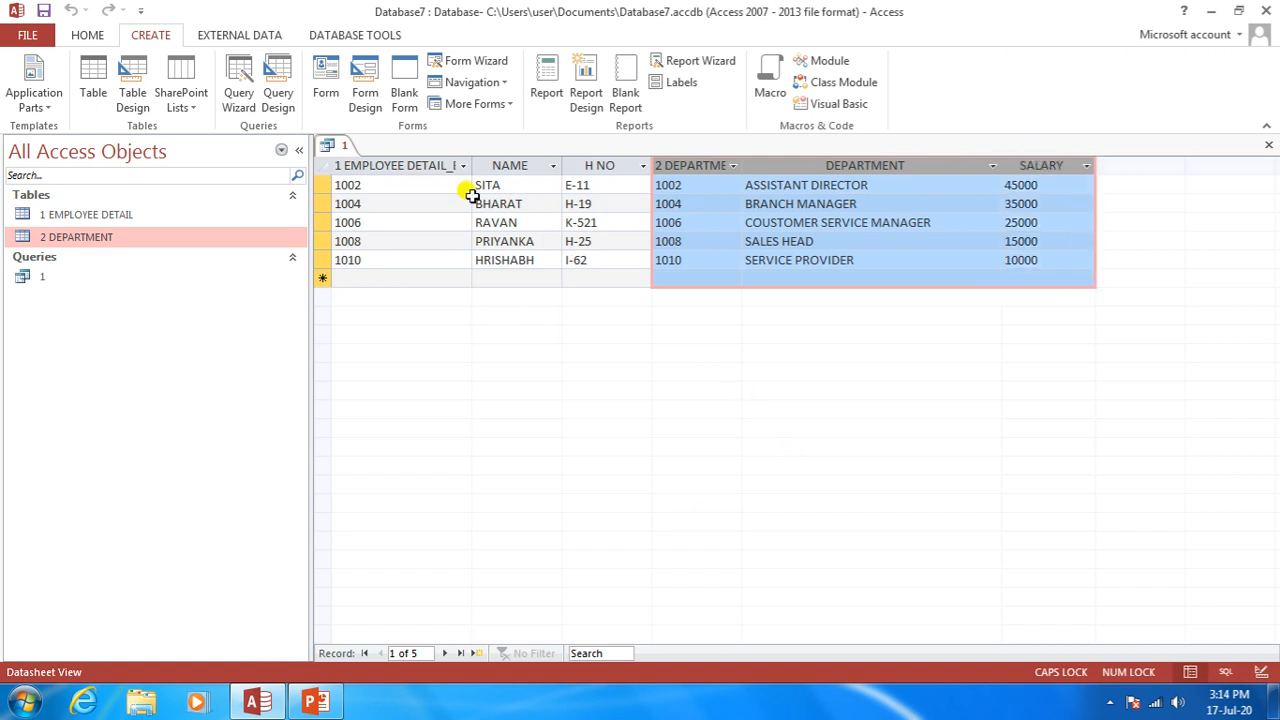
left_click_drag(340, 163, 578, 162)
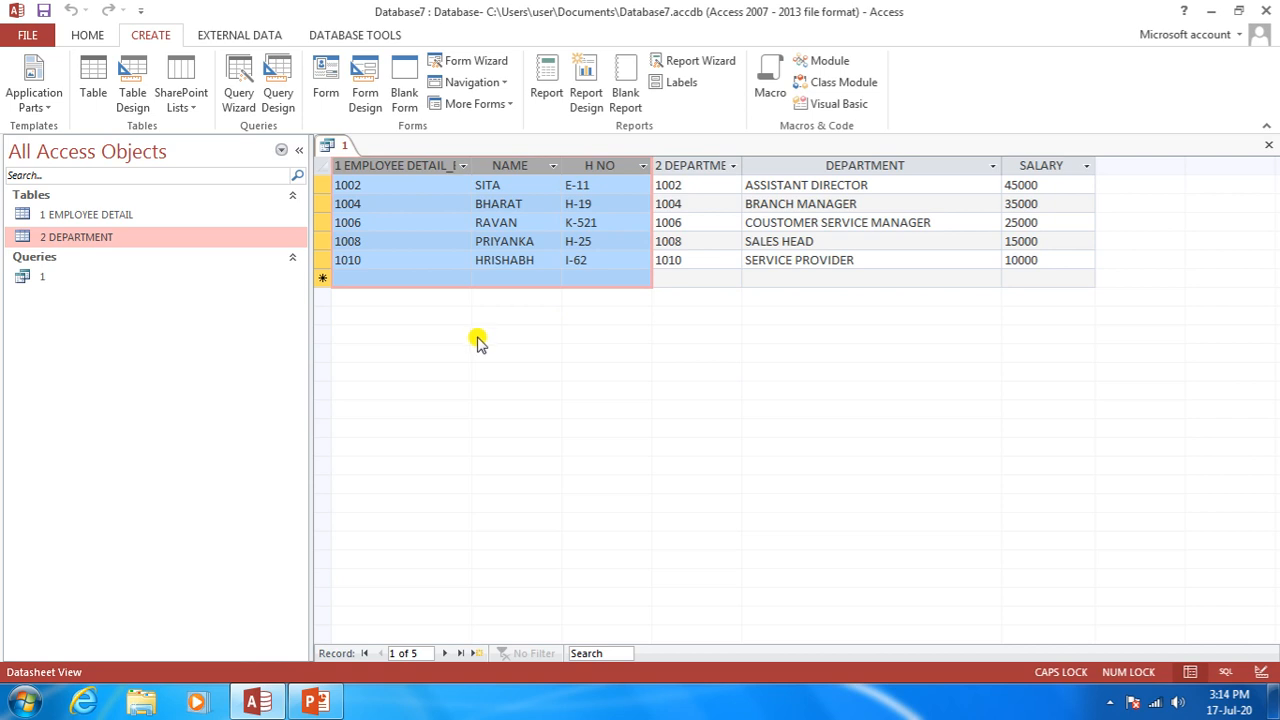
left_click(687, 166)
left_click_drag(687, 166, 1029, 168)
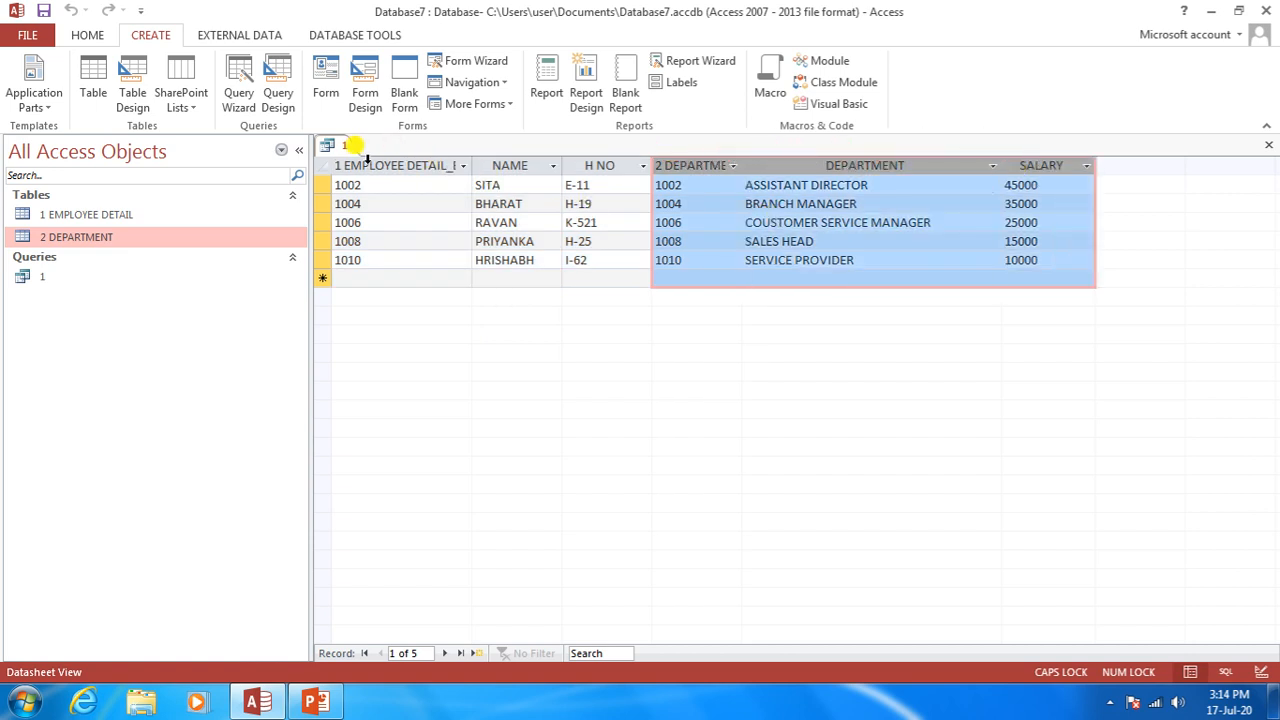
left_click(445, 166)
left_click_drag(447, 166, 571, 166)
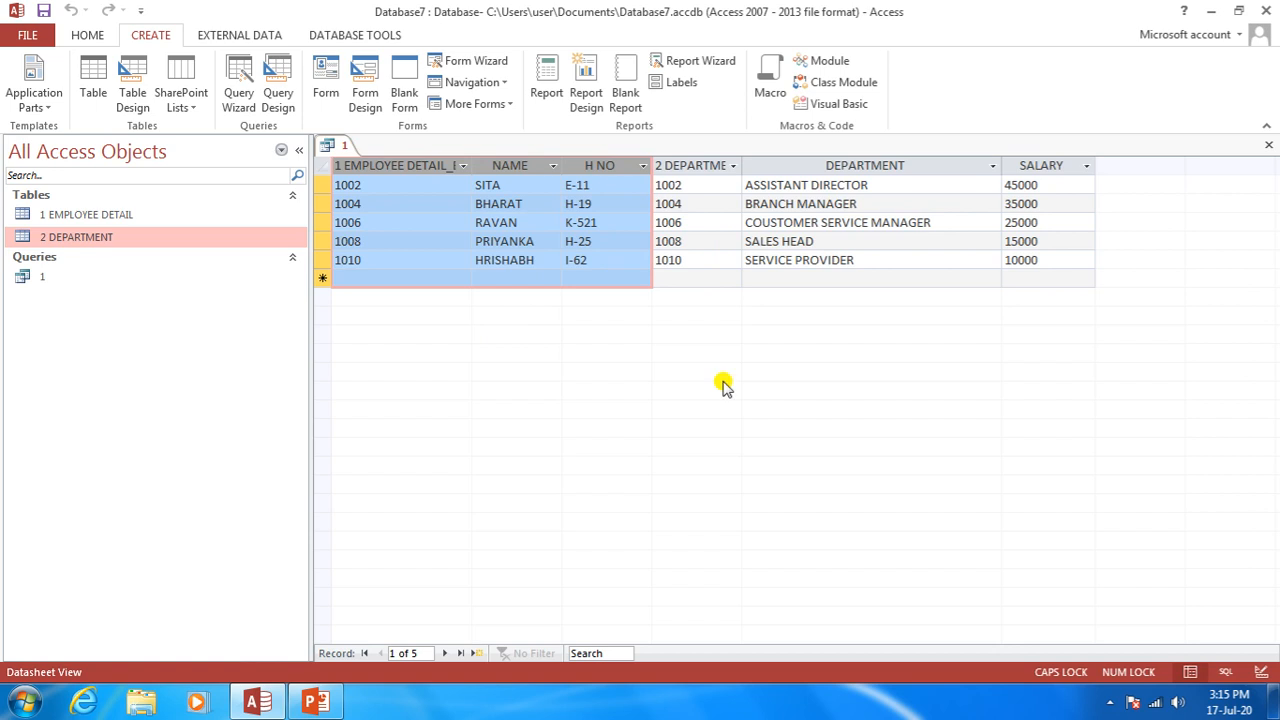
left_click(385, 185)
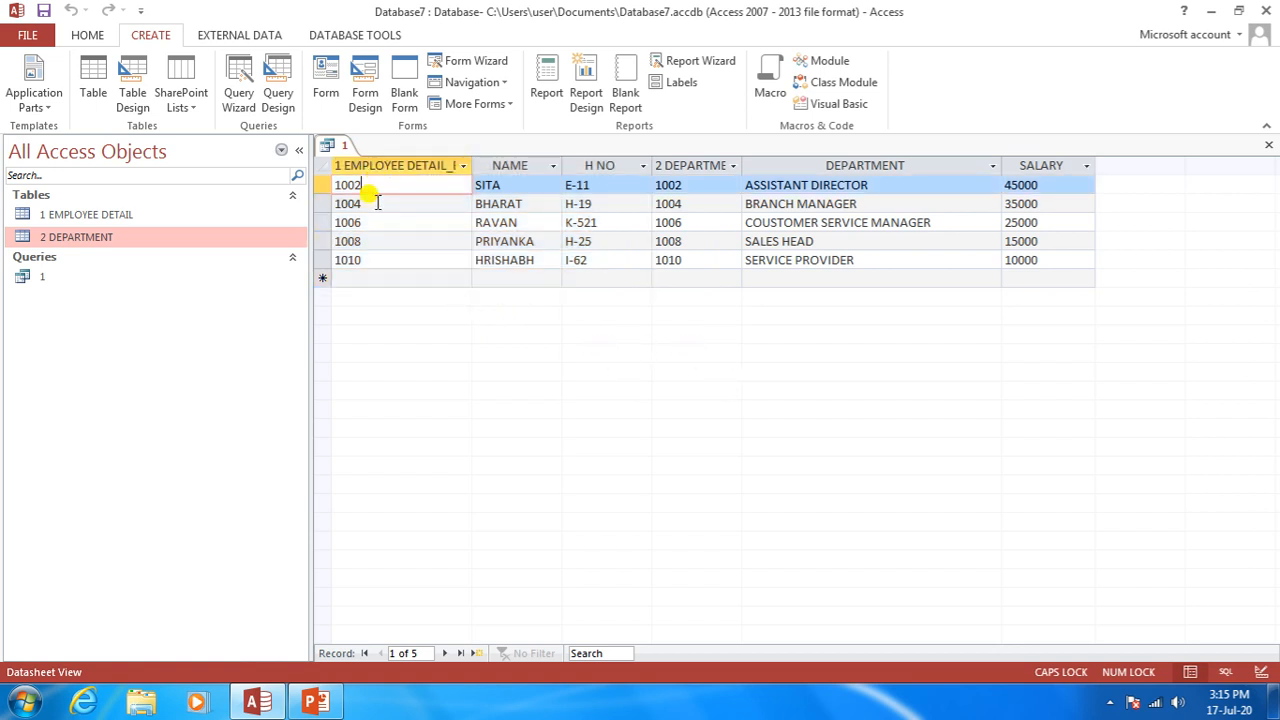
left_click_drag(357, 185, 330, 185)
left_click_drag(690, 185, 654, 185)
left_click_drag(366, 203, 336, 203)
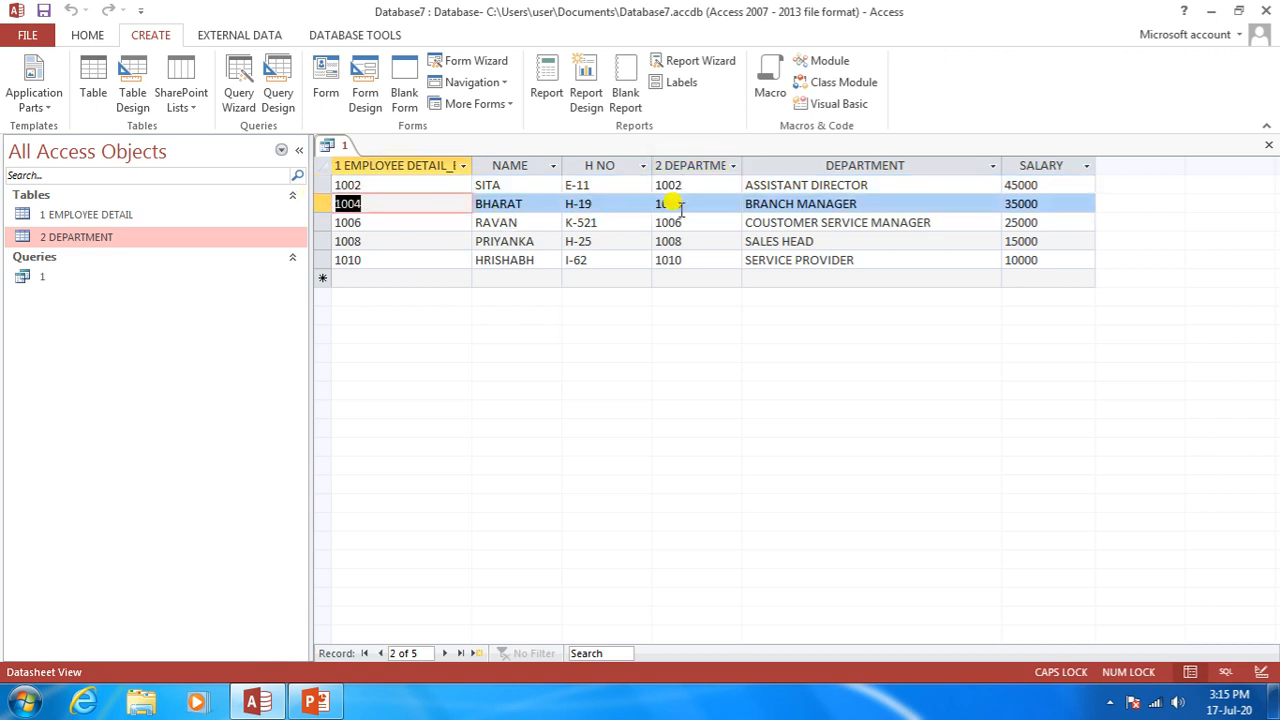
left_click_drag(688, 205, 655, 205)
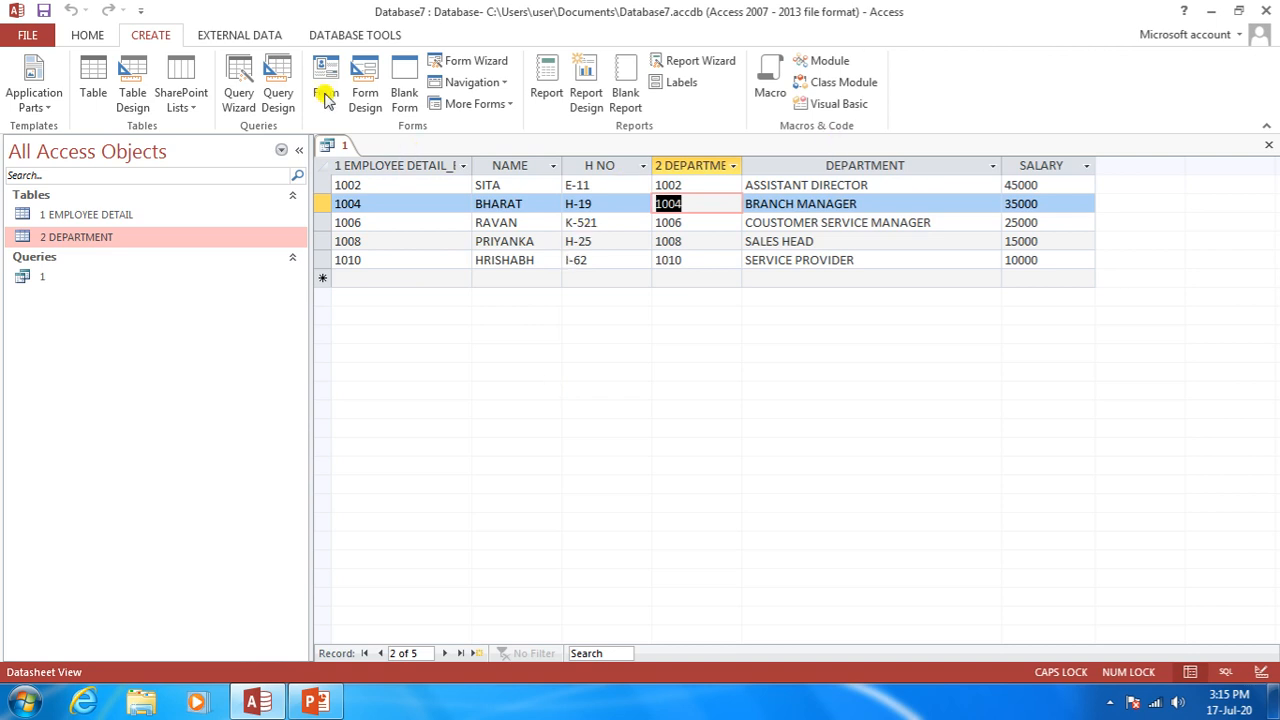
Save and close query 1.
right_click(343, 146)
left_click(350, 152)
left_click(1267, 147)
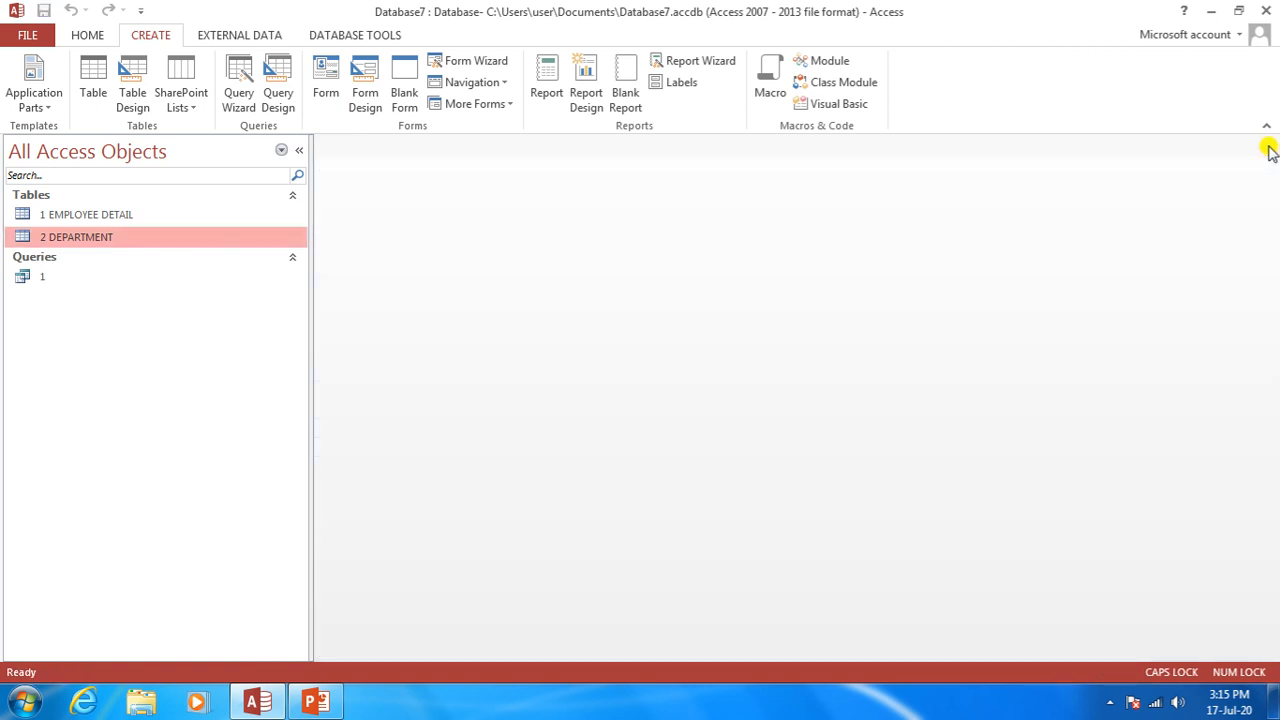
Change the EMP NO relationship to join type 2, including all records from 1 EMPLOYEE DETAIL and only matching ones from 2 DEPARTMENT.
left_click(363, 37)
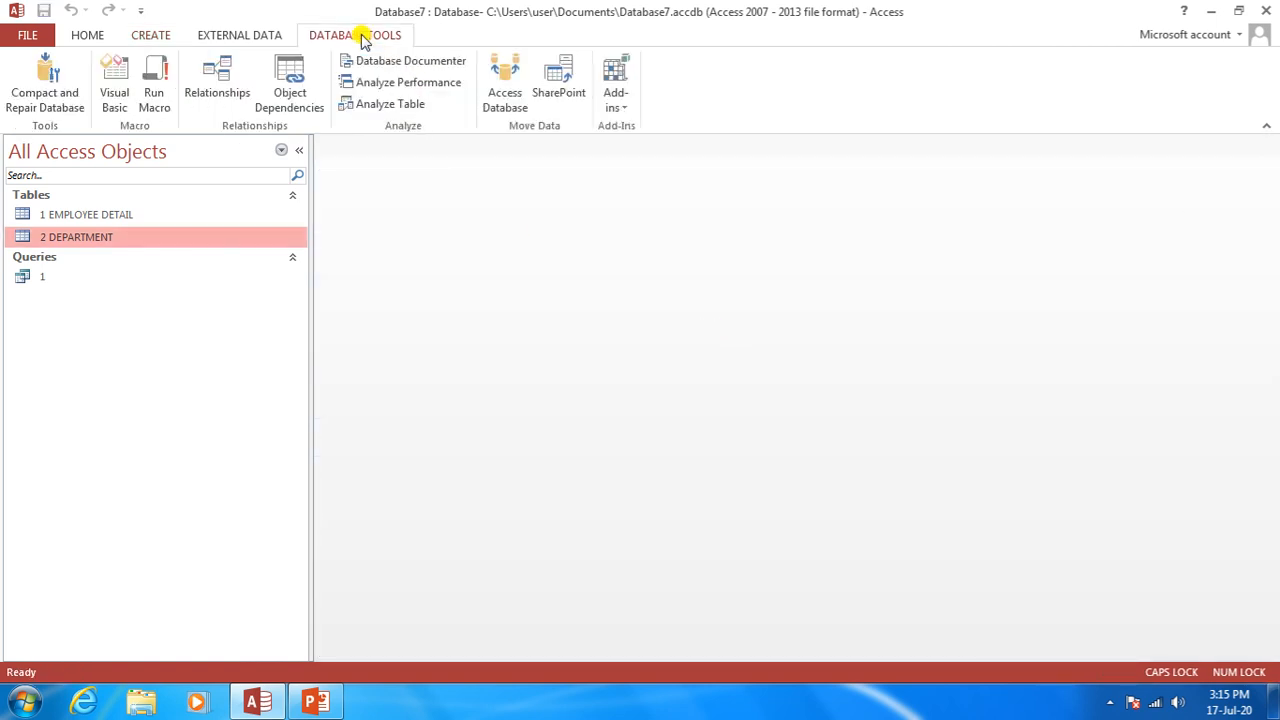
left_click(210, 90)
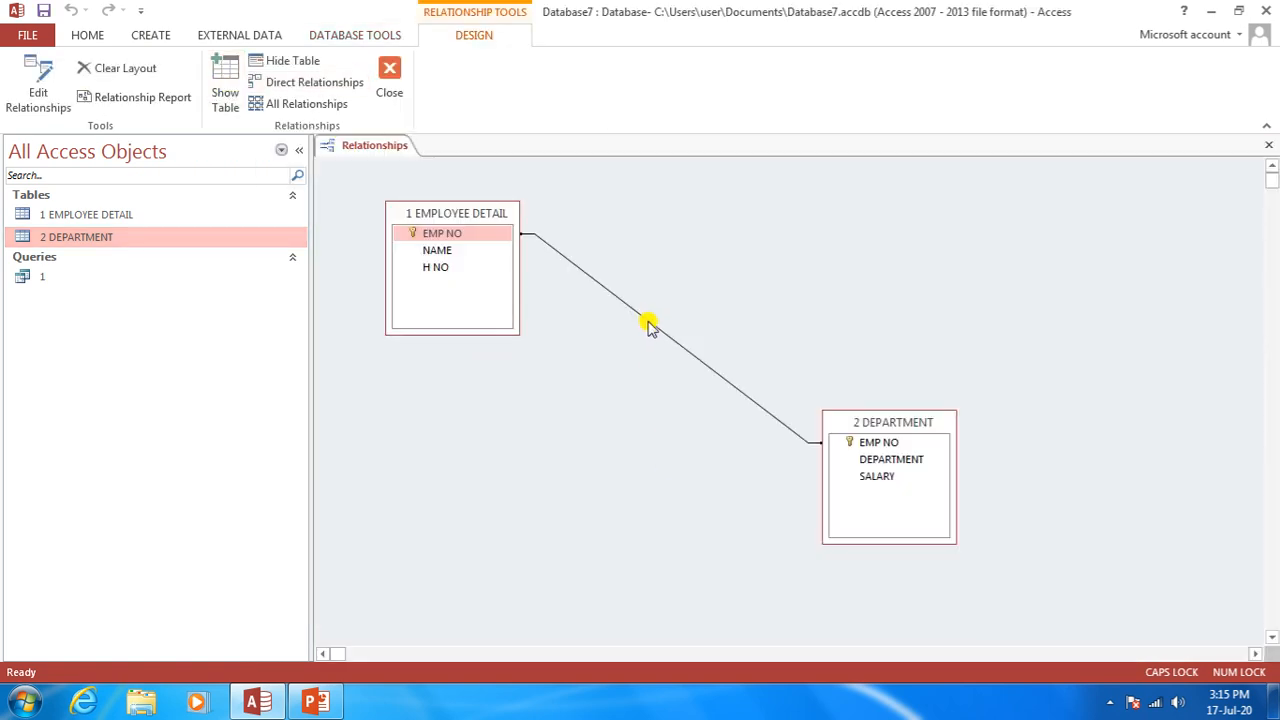
right_click(648, 327)
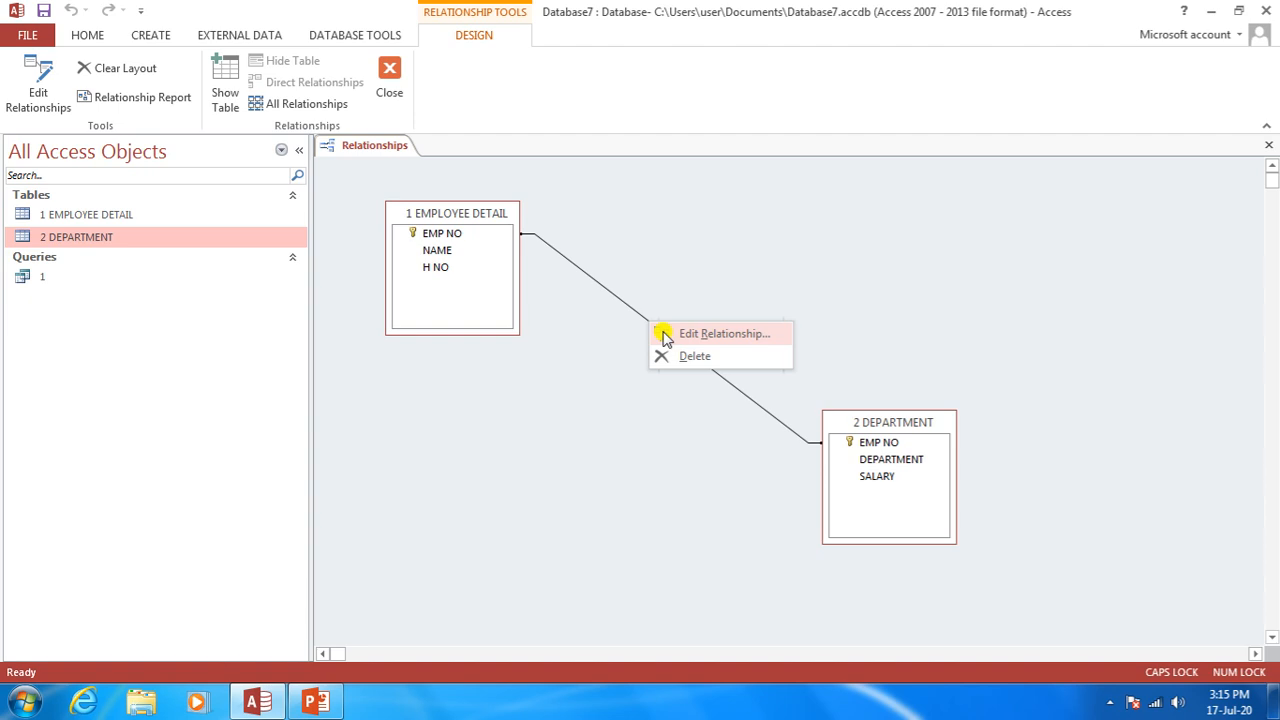
left_click(666, 336)
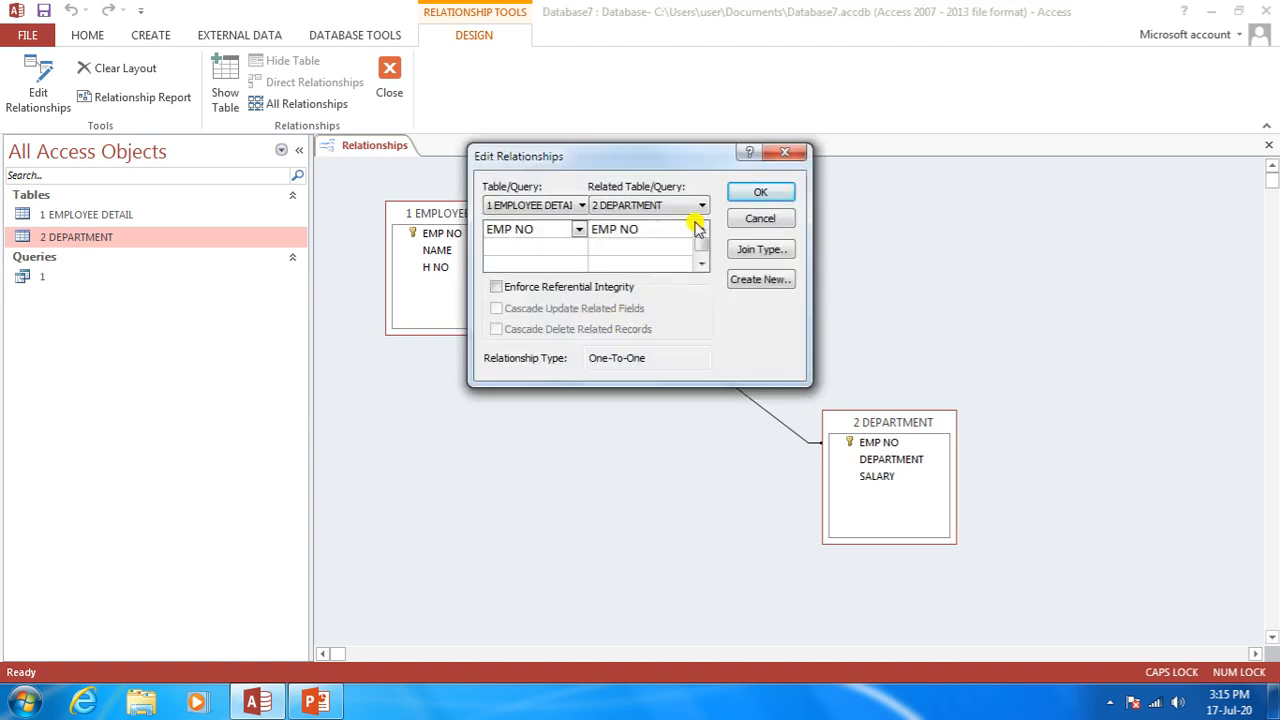
left_click(762, 250)
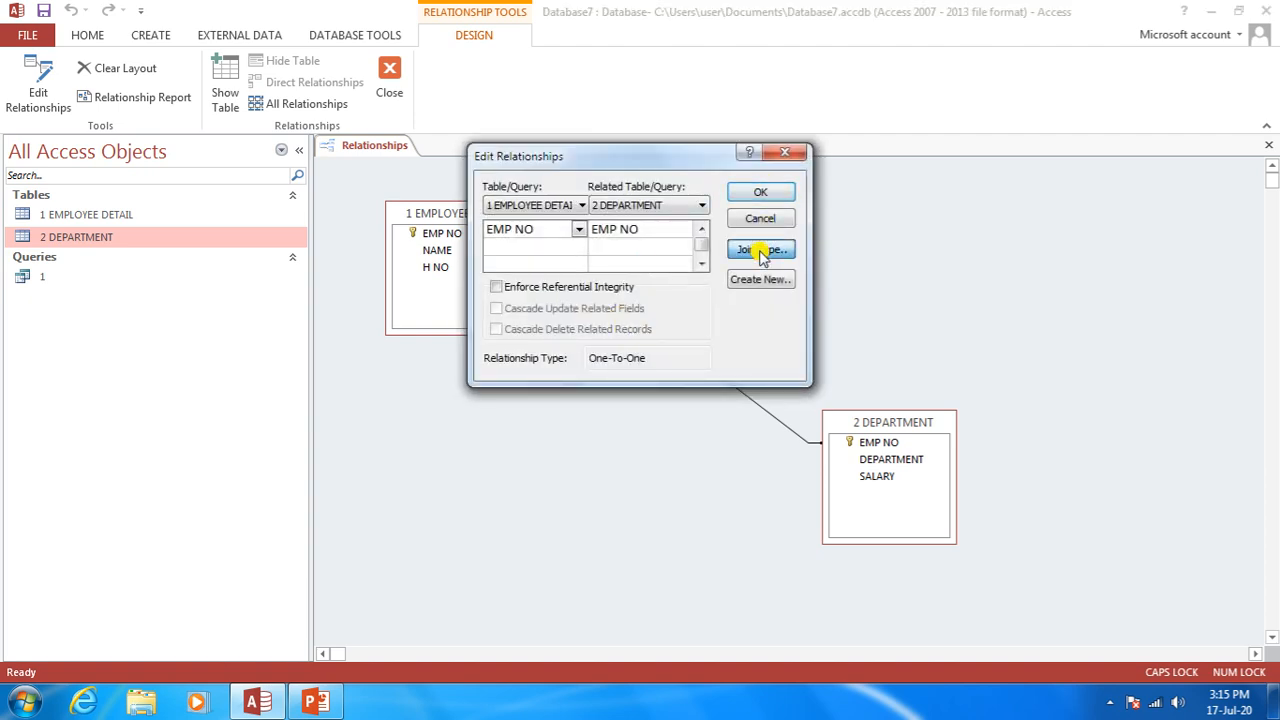
left_click(488, 235)
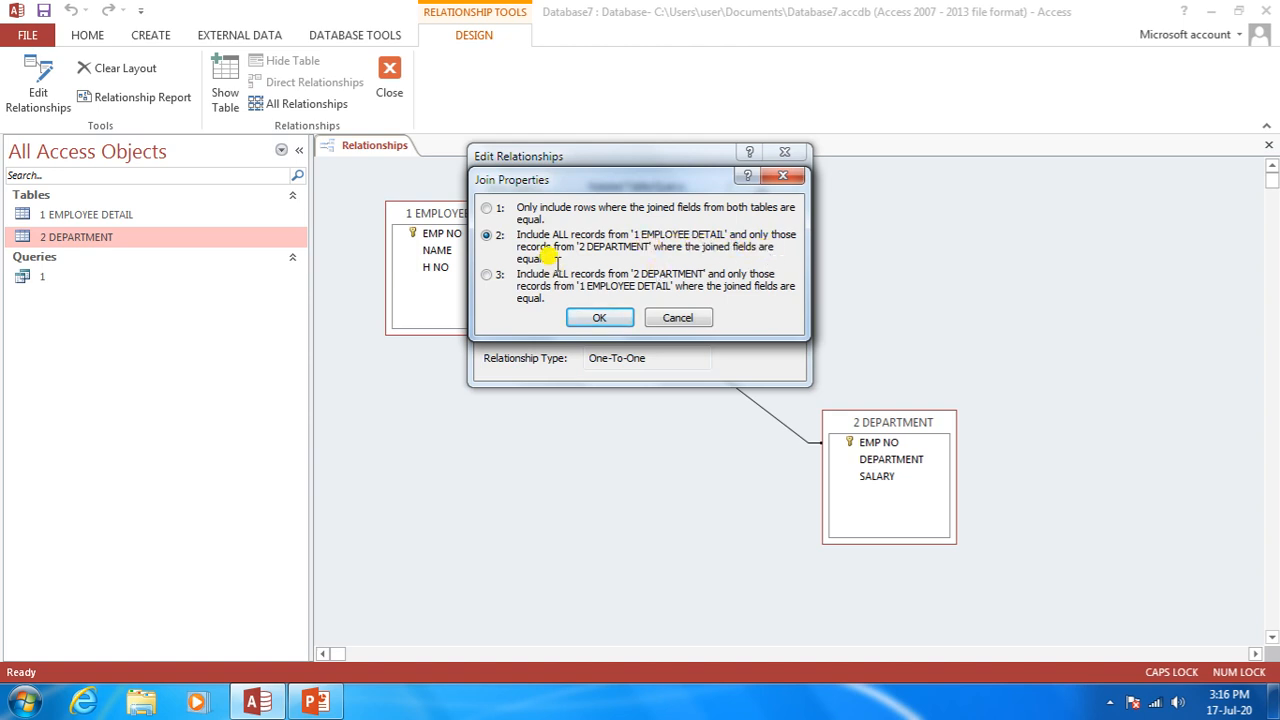
left_click(620, 320)
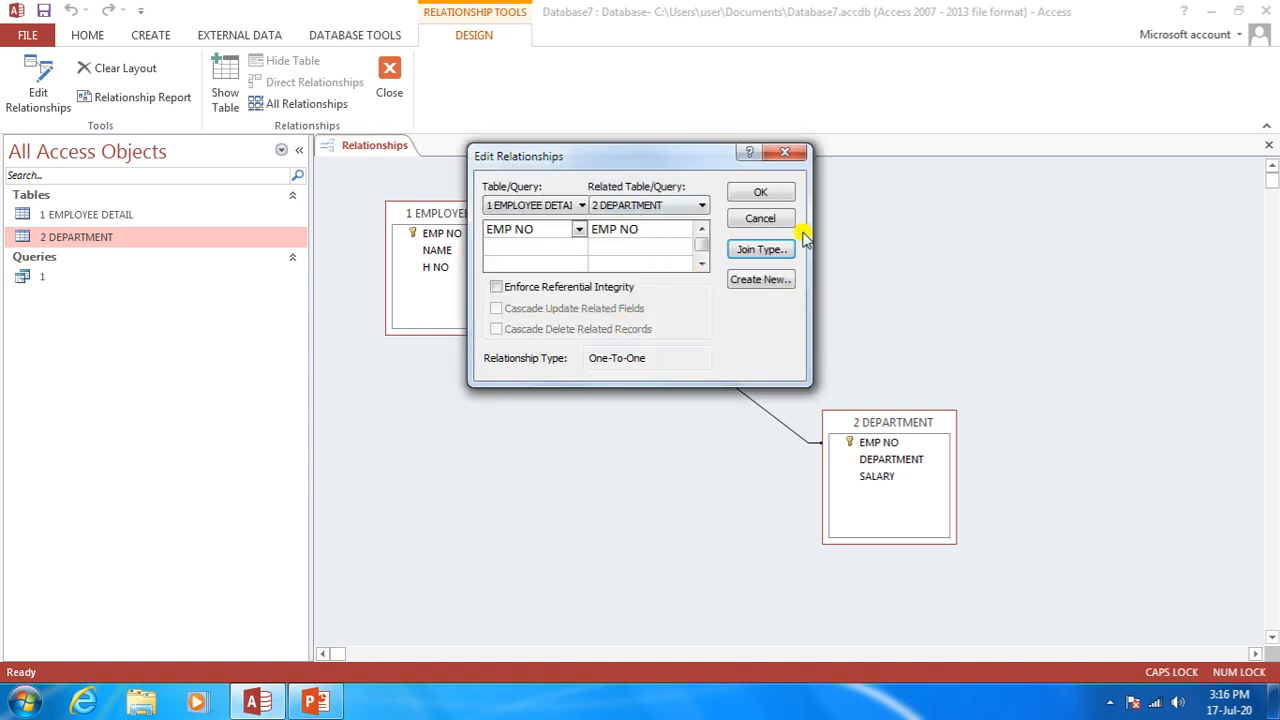
left_click(768, 195)
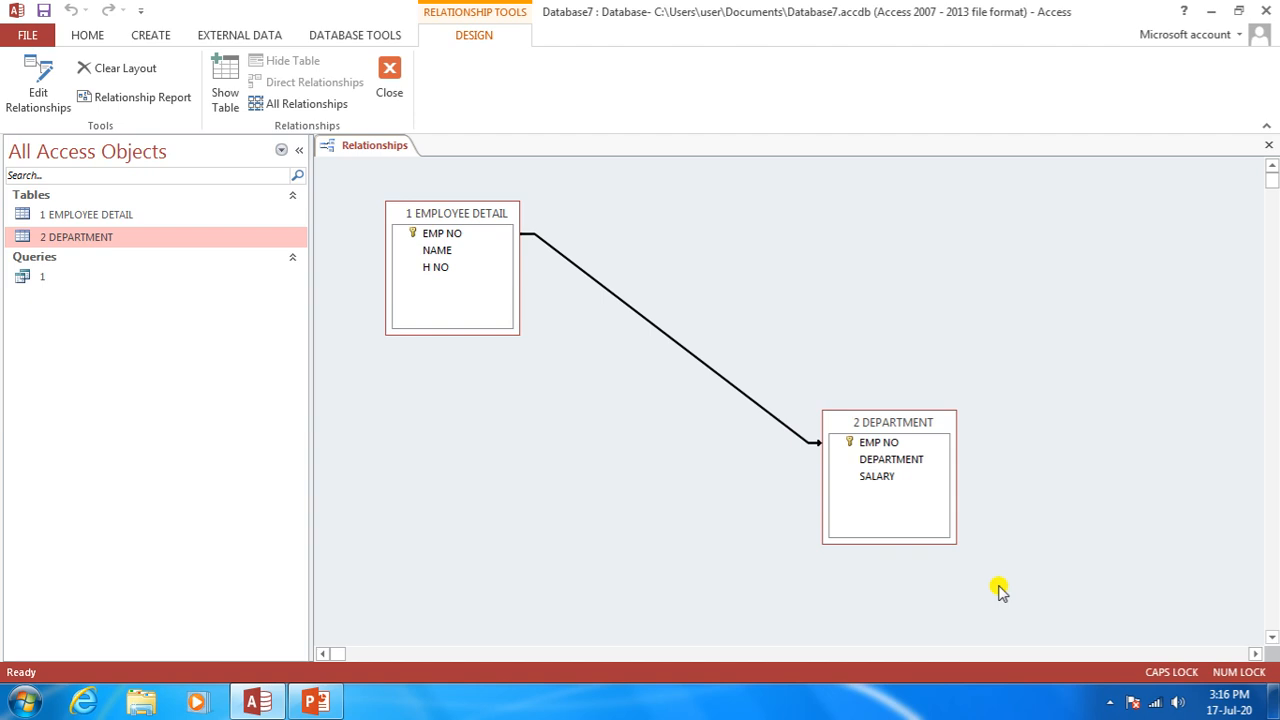
Save and close the relationships layout with the changed join.
right_click(370, 145)
left_click(384, 155)
left_click(1268, 141)
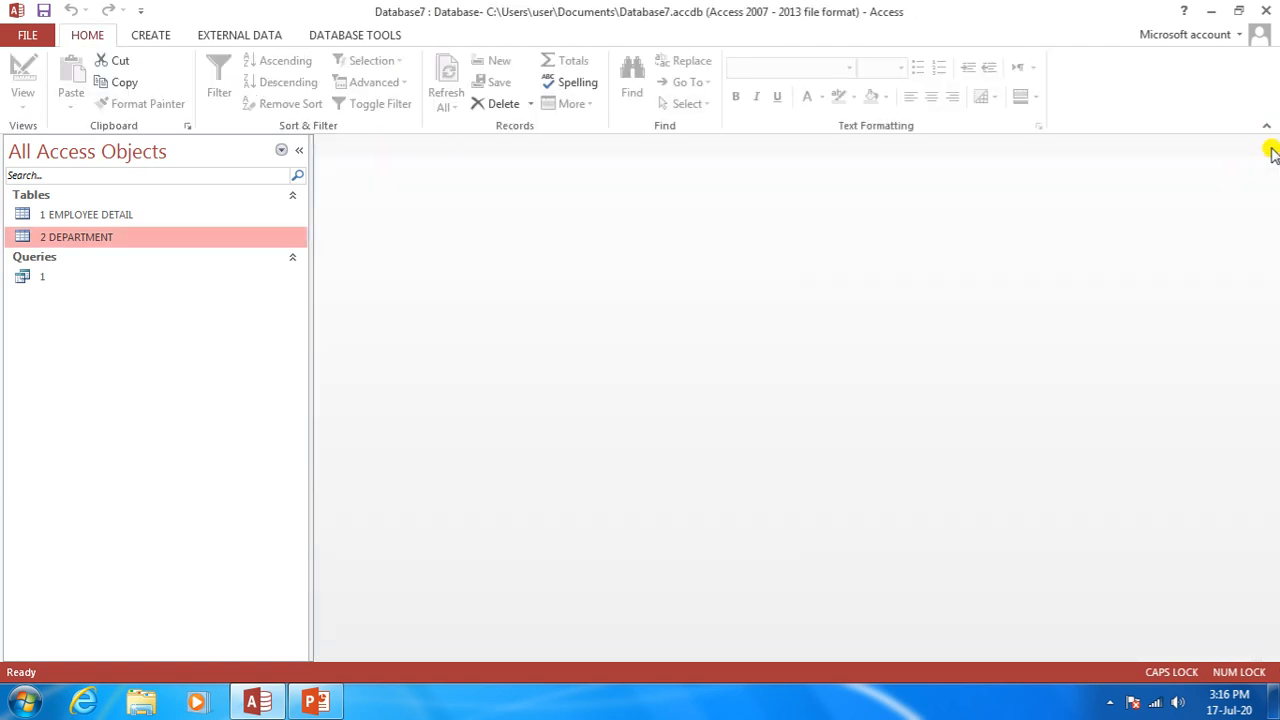
Start a new query with the Simple Query Wizard and include all fields from the 1 EMPLOYEE DETAIL table.
left_click(137, 38)
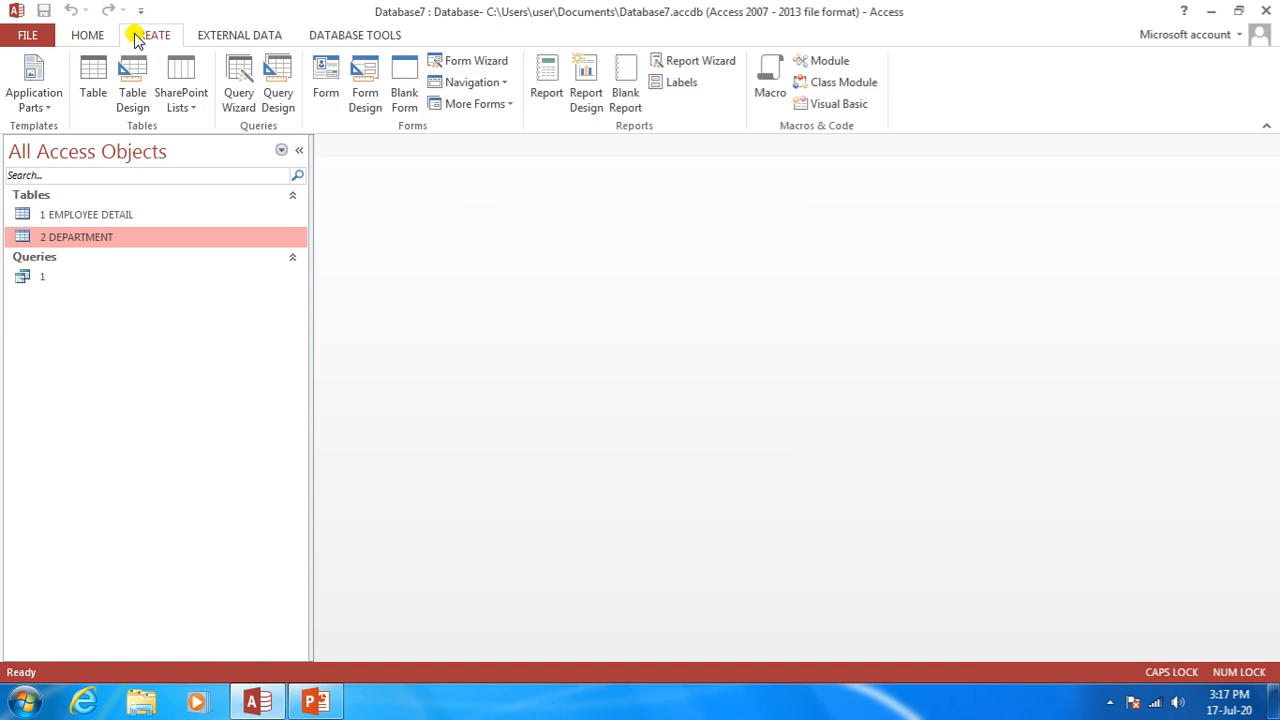
left_click(240, 105)
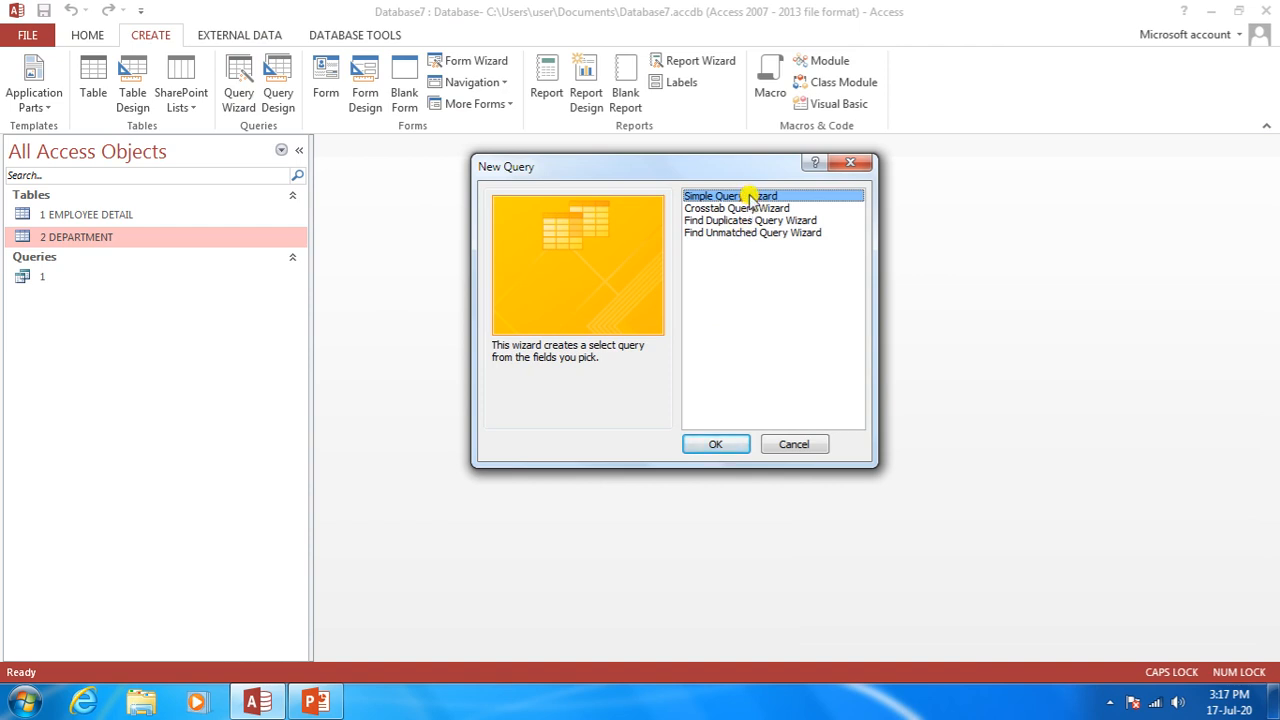
left_click(720, 446)
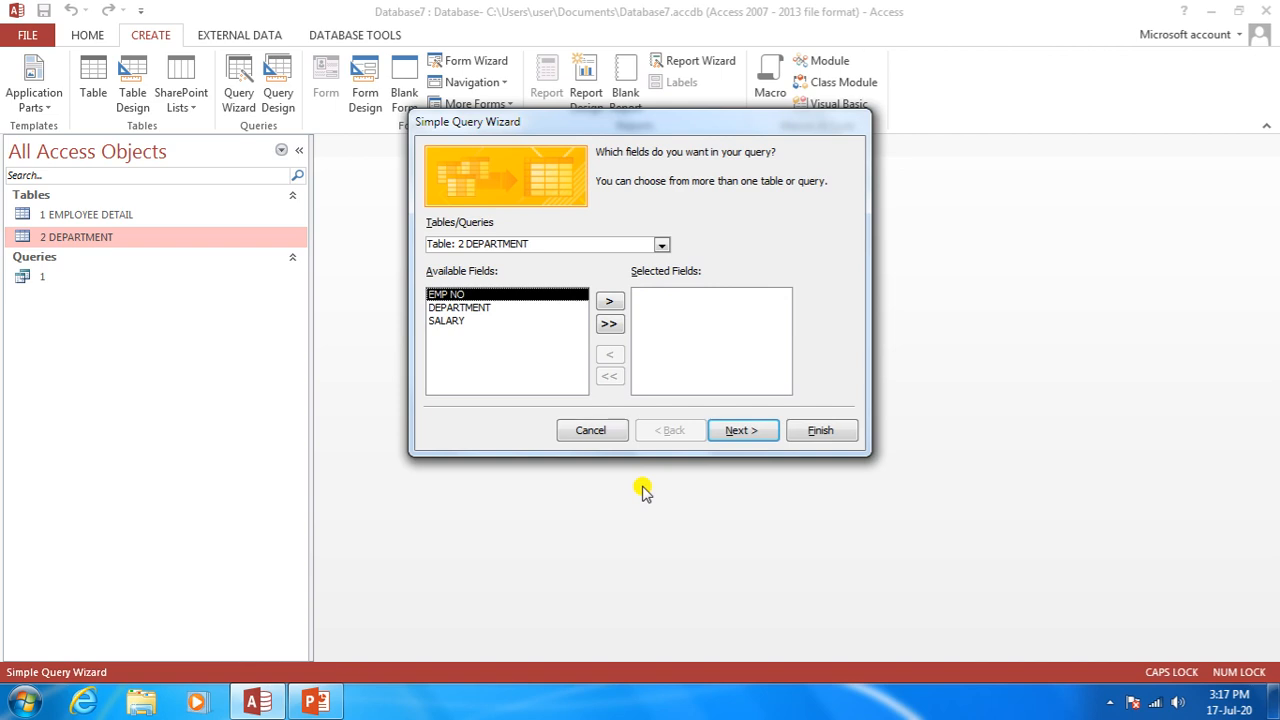
left_click(661, 245)
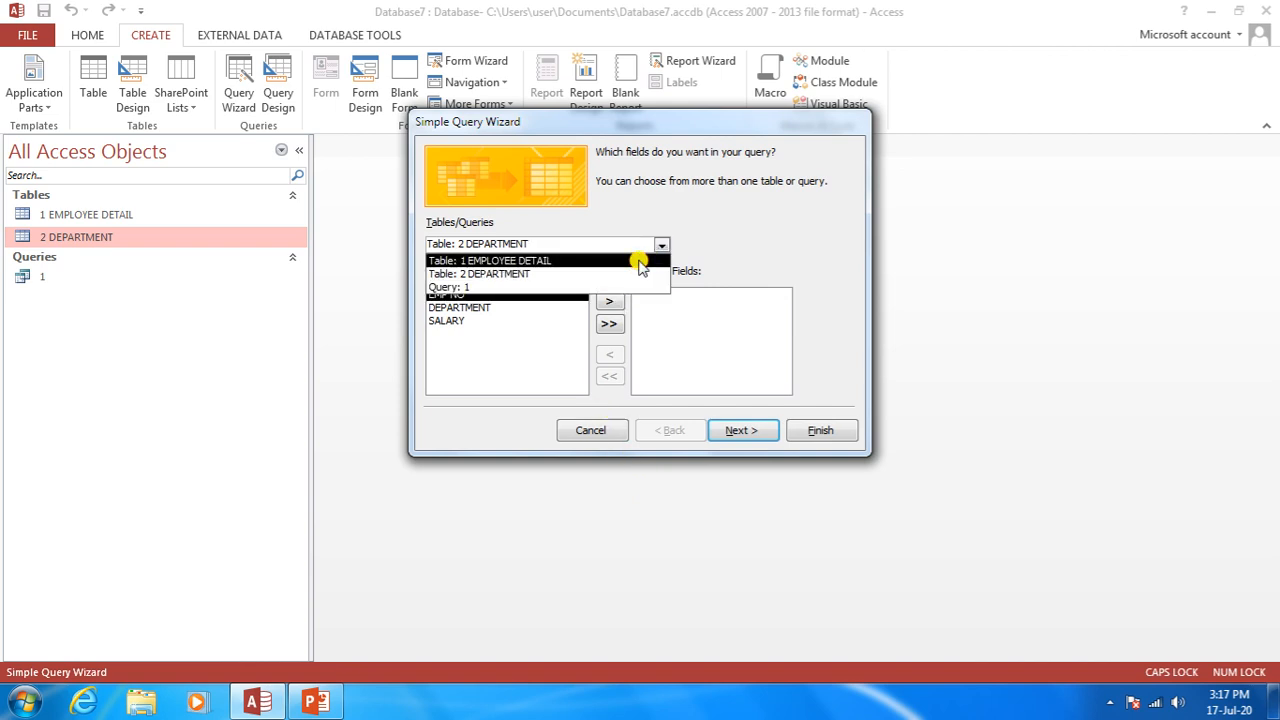
left_click(640, 262)
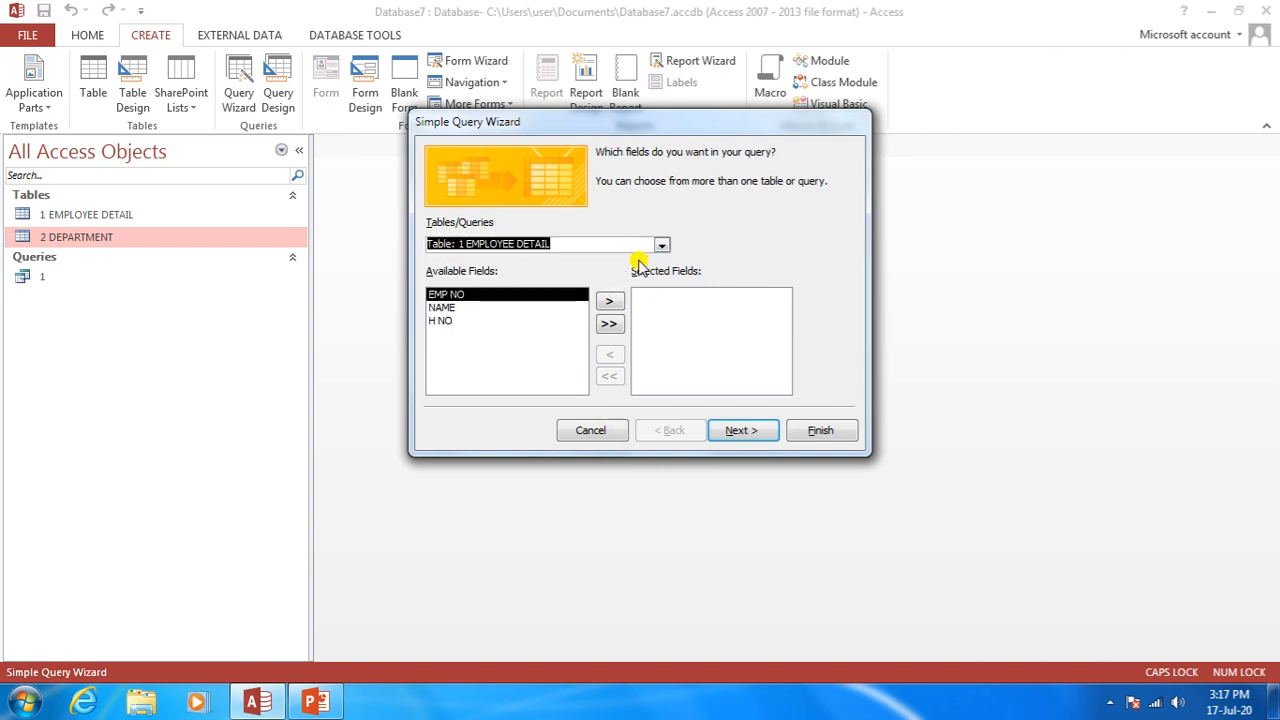
left_click(514, 346)
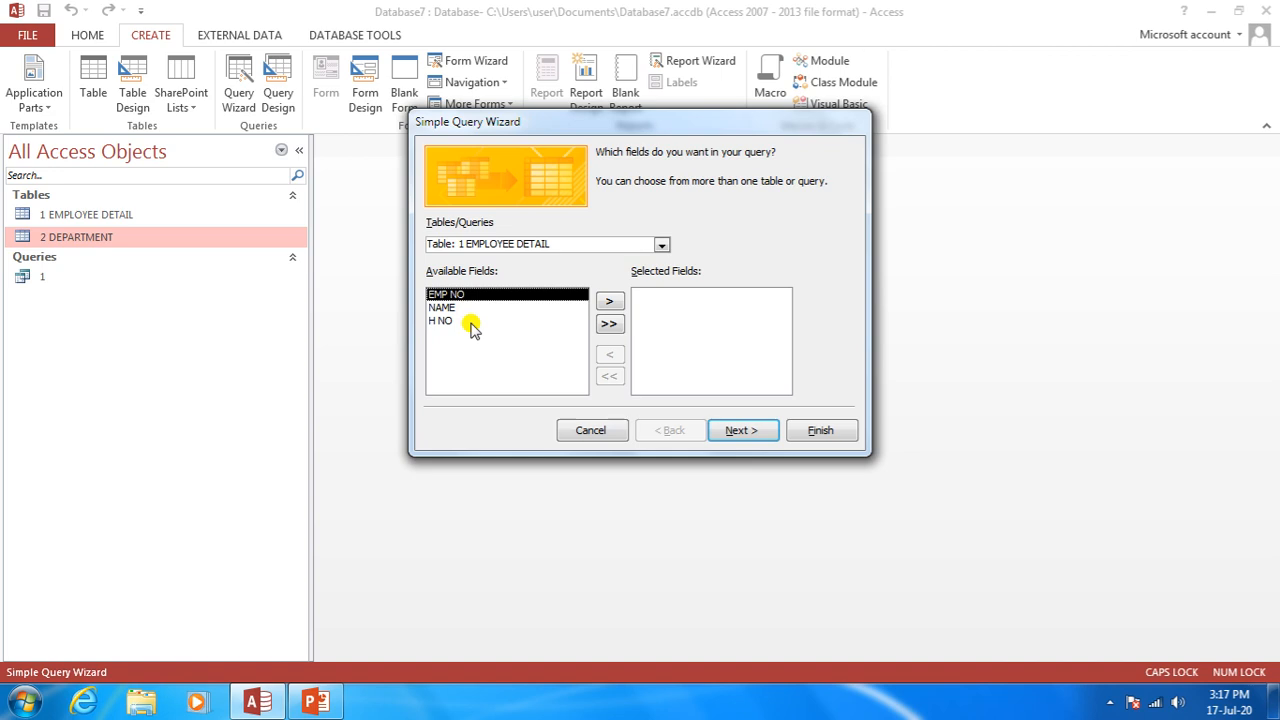
left_click(611, 327)
Add all fields from the 2 DEPARTMENT table to the query and continue to its title.
left_click(662, 244)
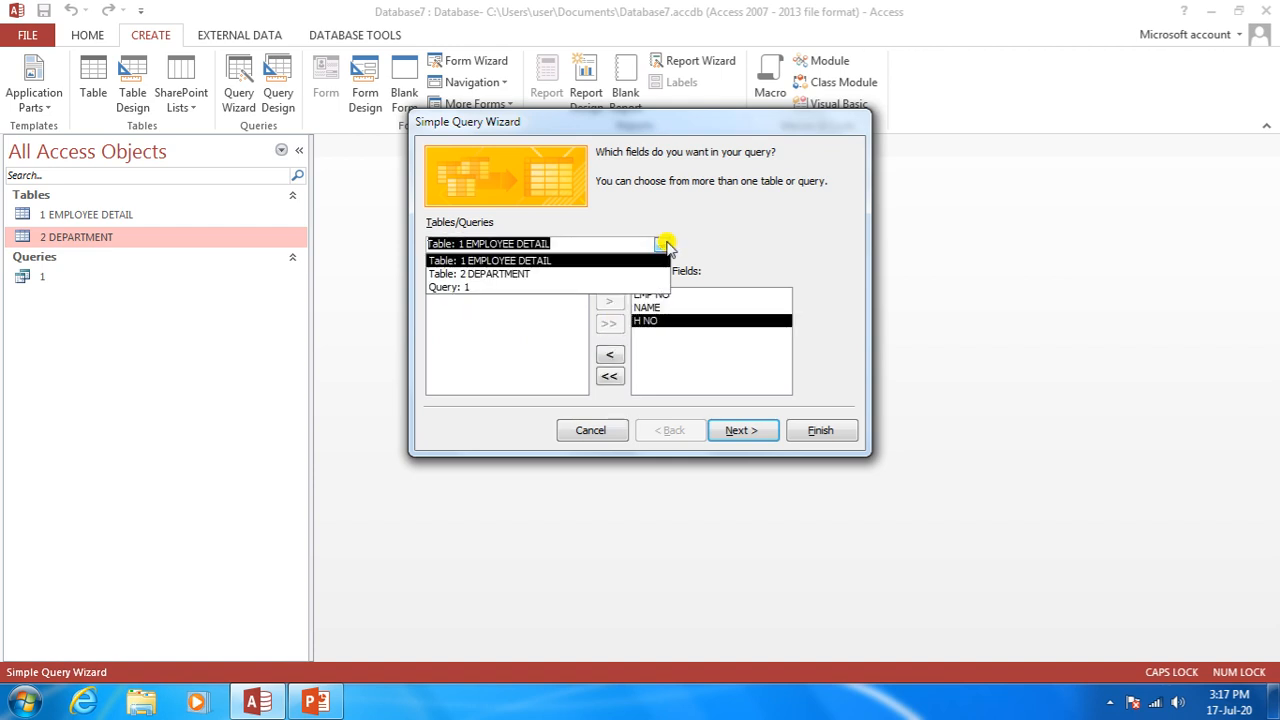
left_click(600, 274)
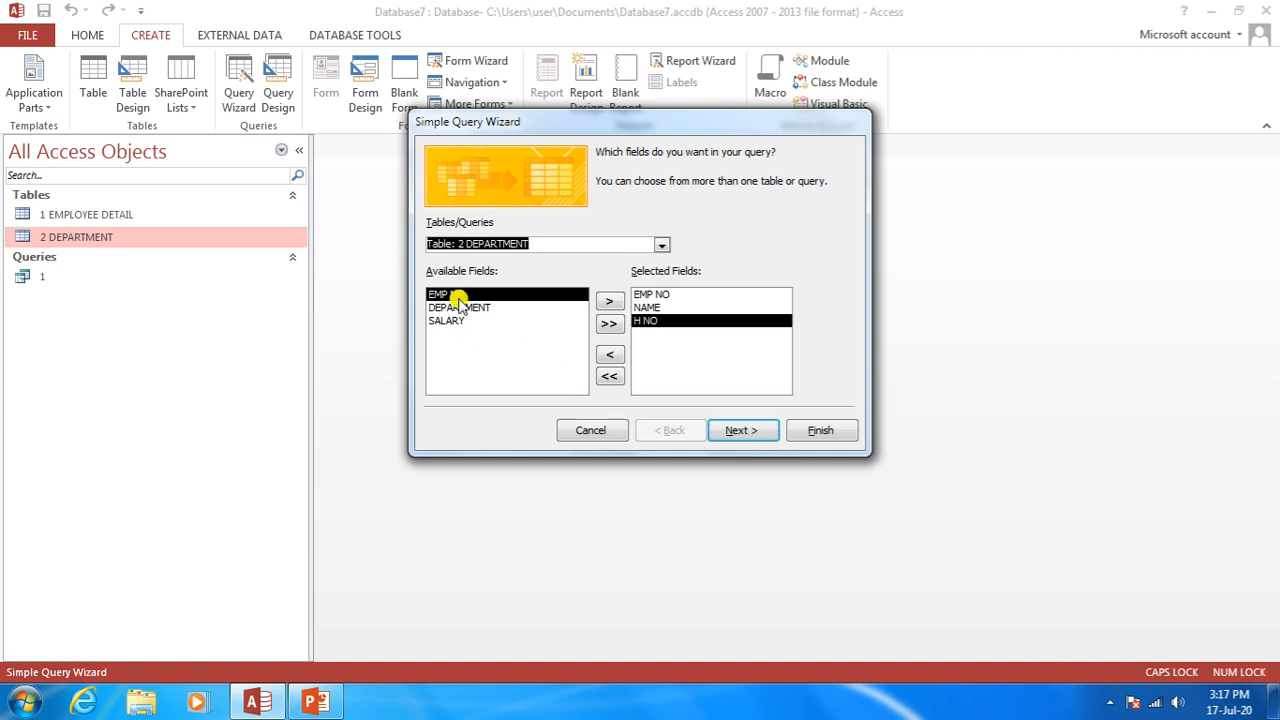
left_click(611, 327)
left_click(740, 430)
Title the query 2 and finish the wizard, opening the query to view its information.
left_click(710, 173)
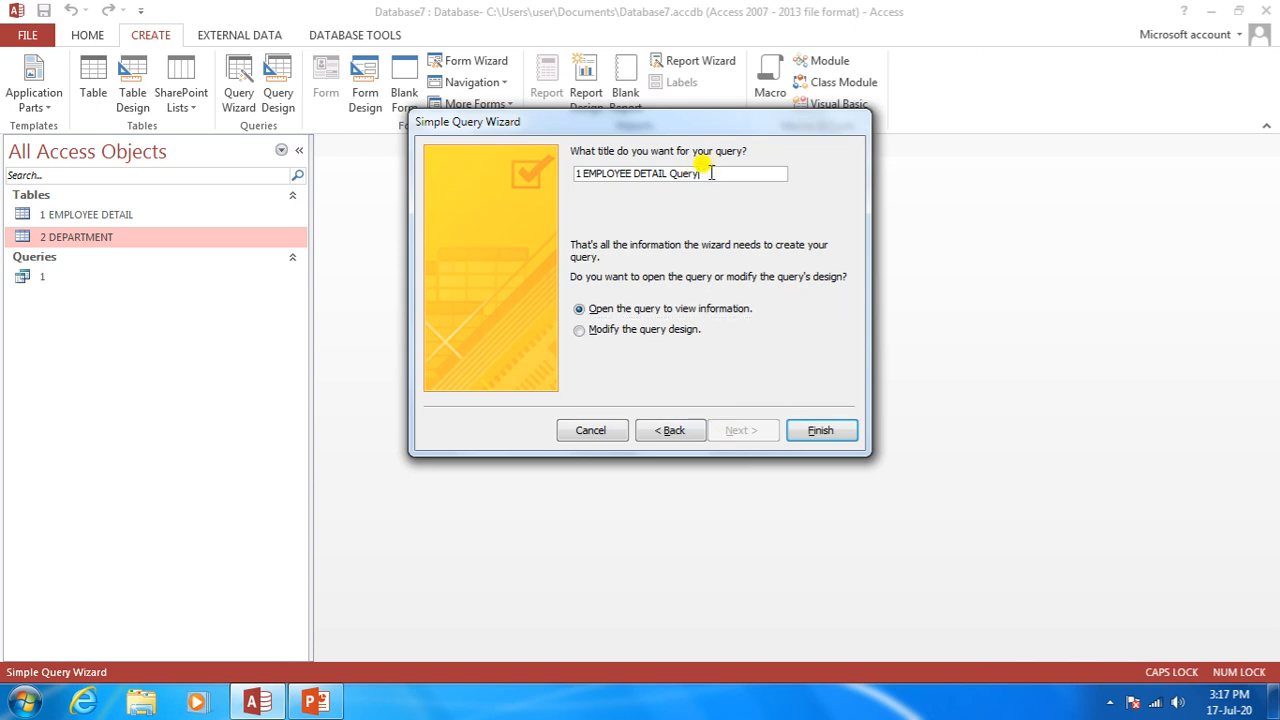
key("BackSpace")
key("BackSpace")
key("BackSpace")
key("BackSpace")
key("BackSpace")
key("BackSpace")
key("BackSpace")
key("BackSpace")
key("BackSpace")
key("BackSpace")
key("BackSpace")
key("BackSpace")
key("BackSpace")
key("BackSpace")
key("BackSpace")
key("BackSpace")
key("BackSpace")
key("BackSpace")
key("BackSpace")
key("BackSpace")
key("BackSpace")
key("BackSpace")
type("2")
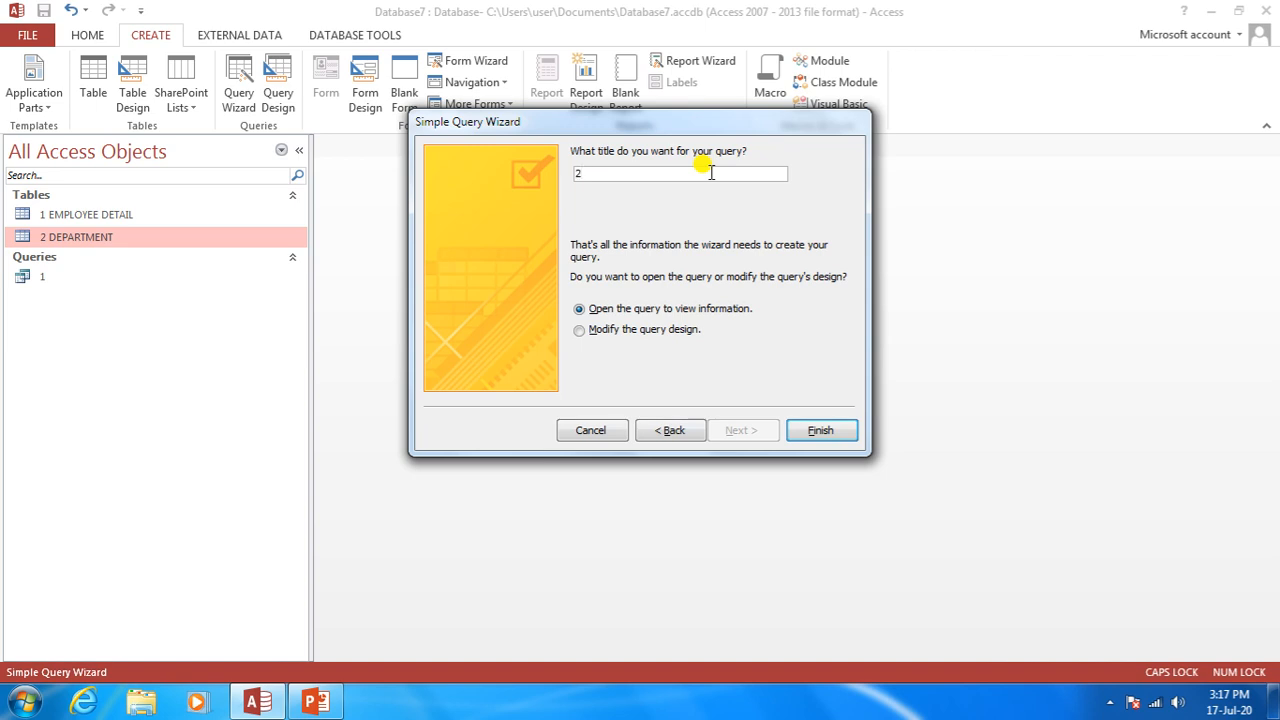
left_click(830, 432)
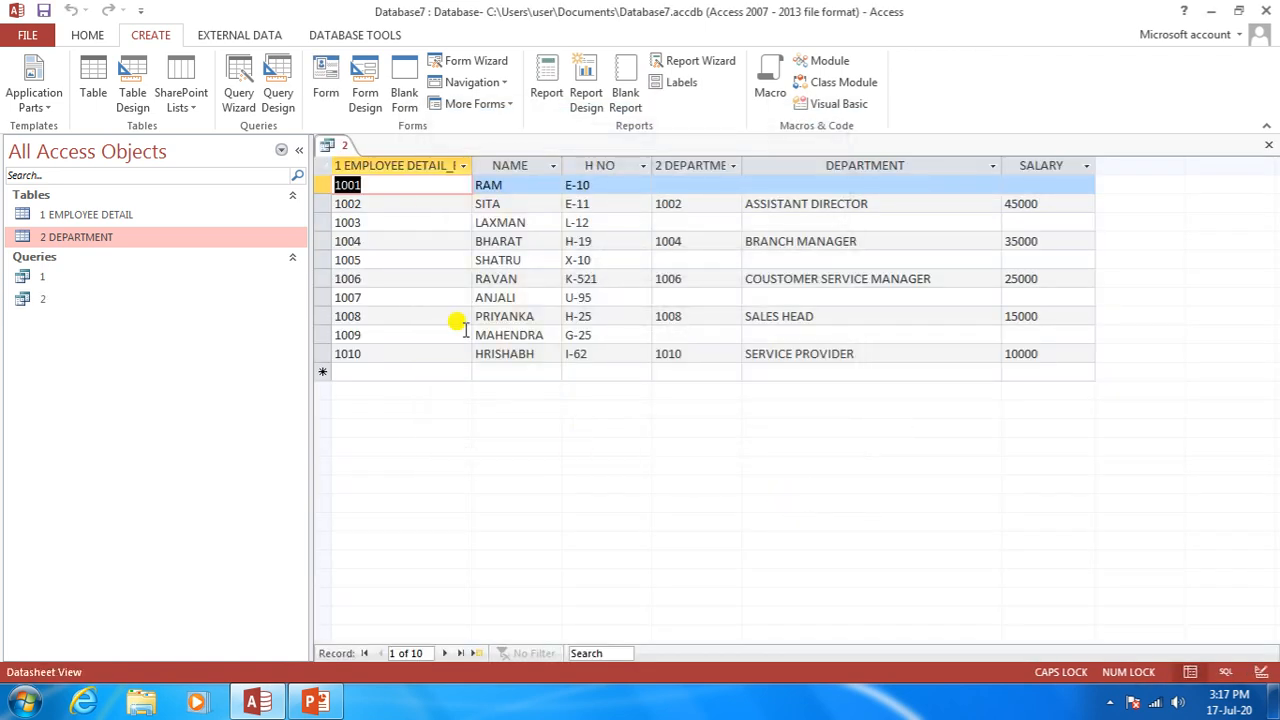
Compare the 1 EMPLOYEE DETAIL columns with the 2 DEPARTMENT columns in query 2, including the employee numbers in the 1002 row.
left_click_drag(345, 162, 612, 146)
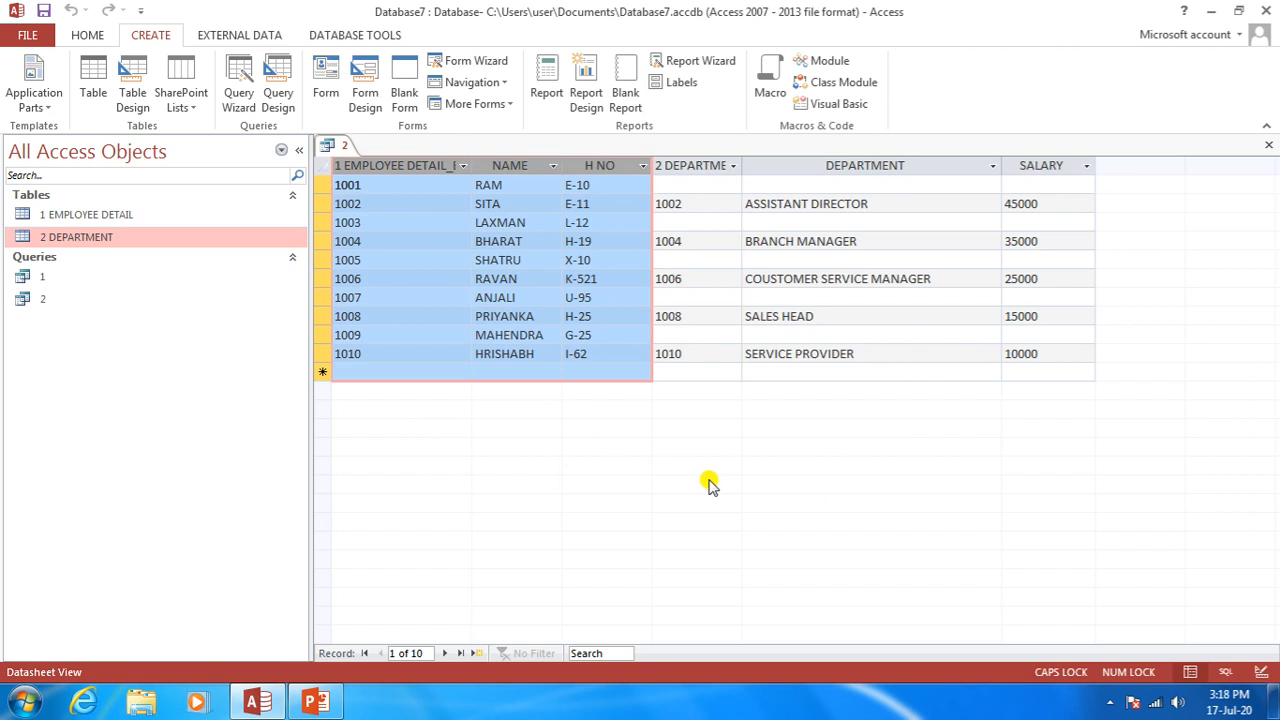
left_click(712, 160)
left_click_drag(726, 167, 1030, 180)
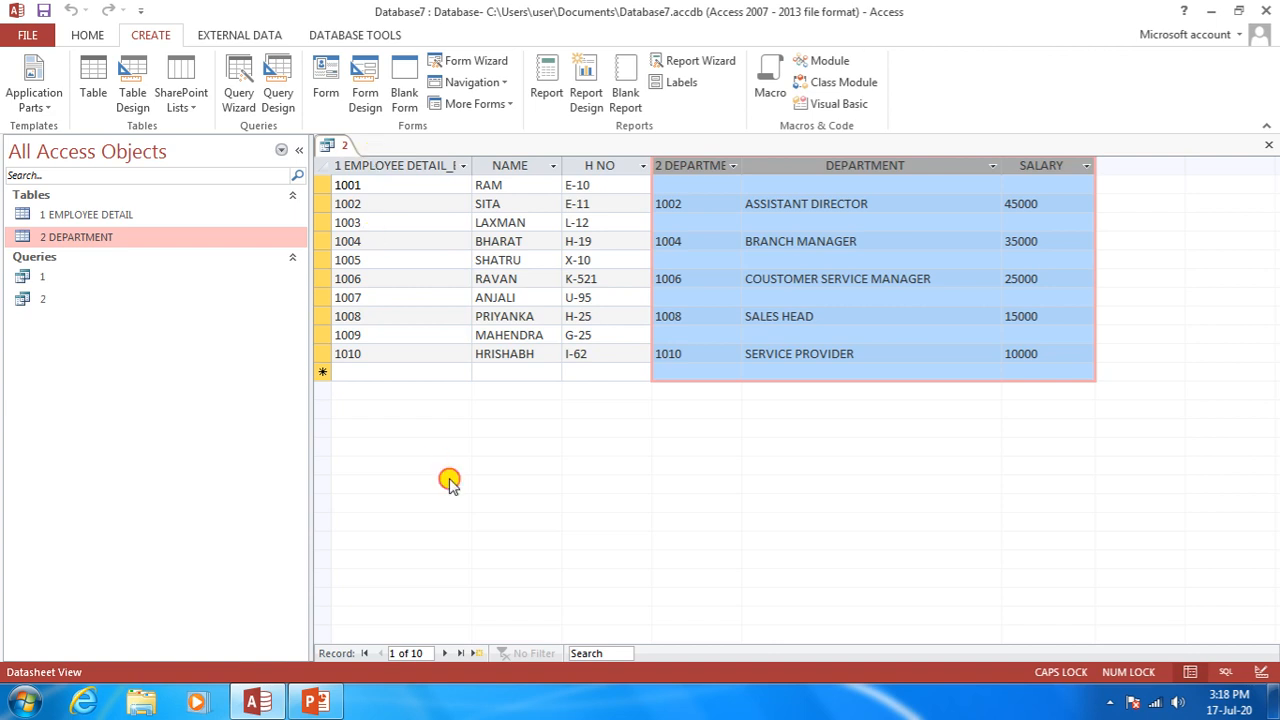
left_click(376, 203)
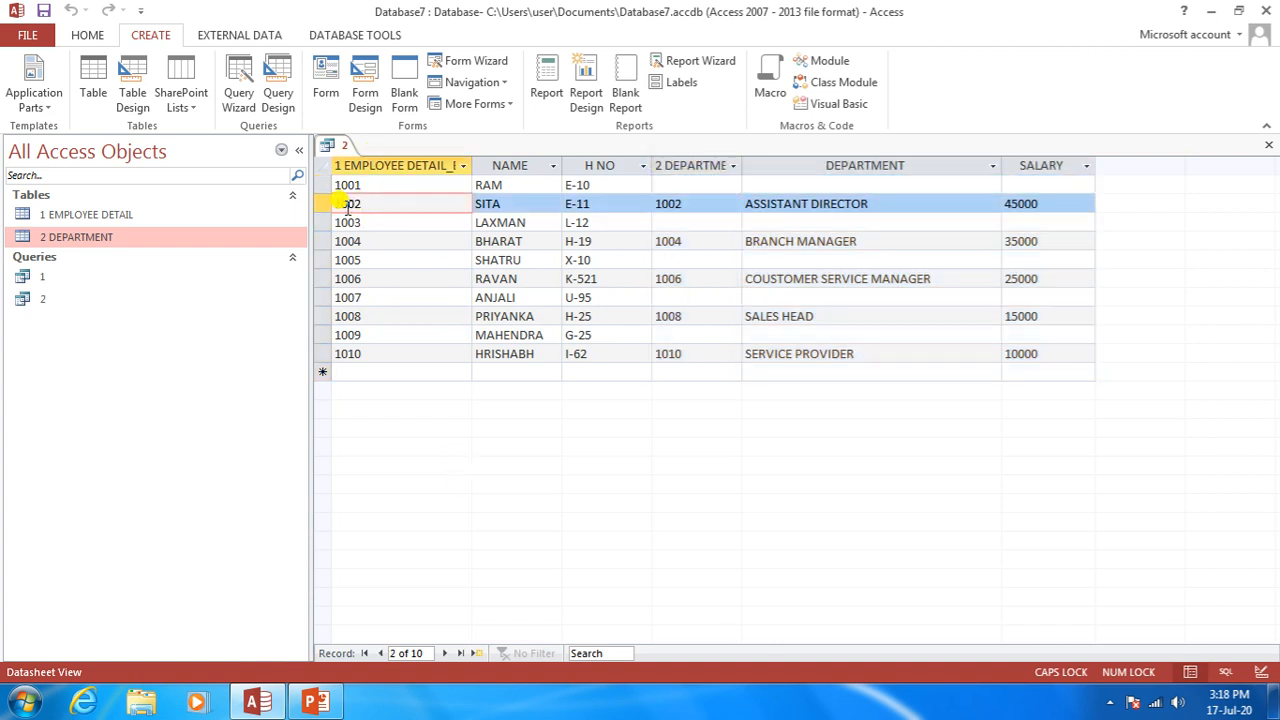
left_click(704, 205)
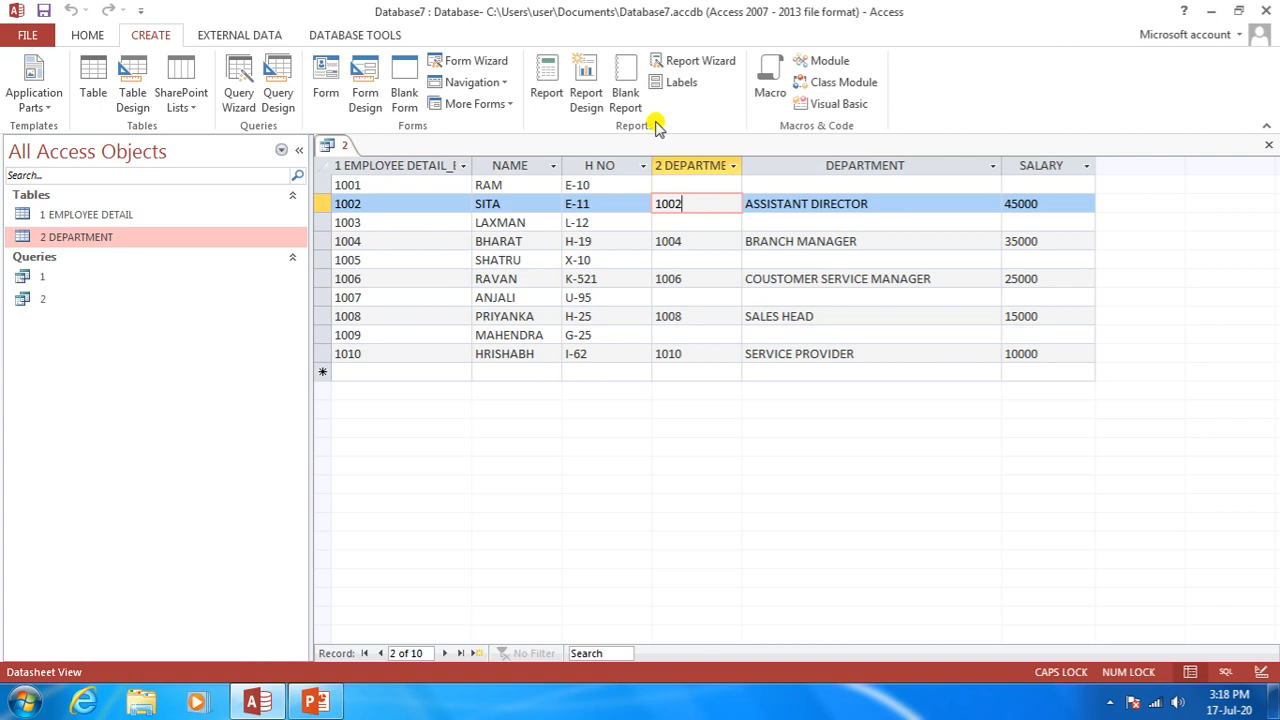
Save and close query 2.
right_click(340, 145)
left_click(386, 155)
right_click(329, 145)
left_click(352, 158)
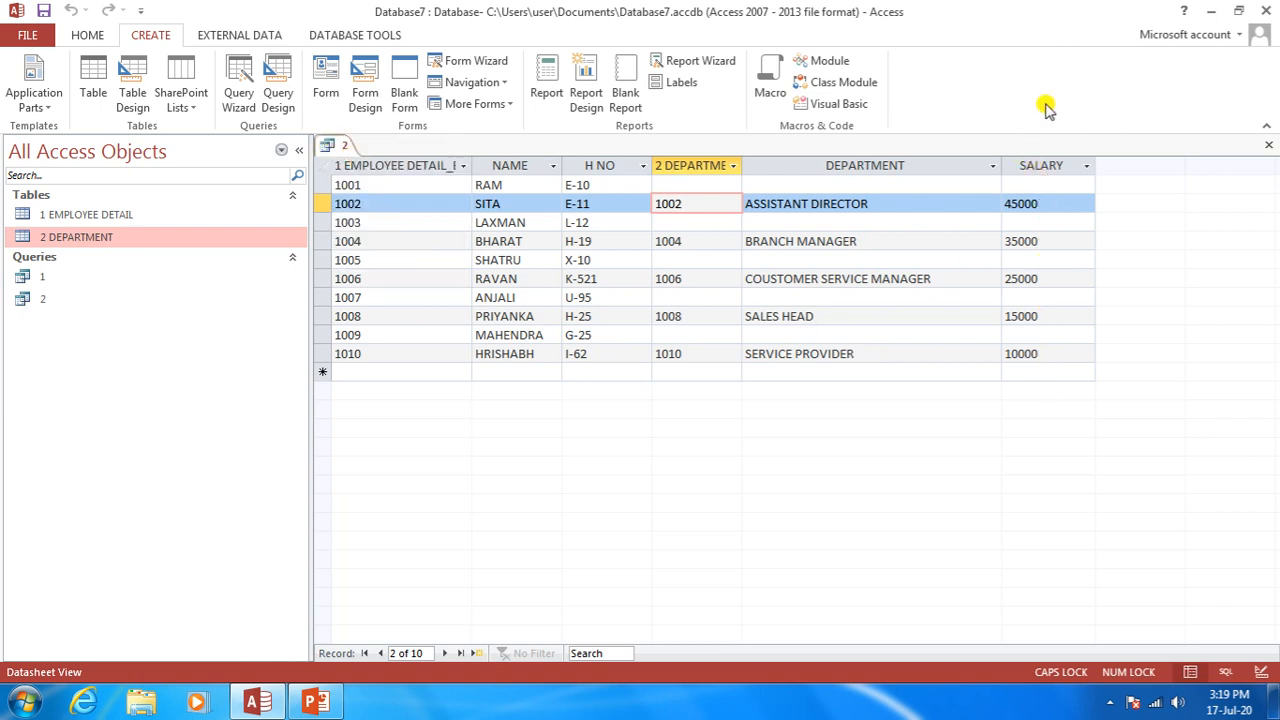
left_click(1267, 148)
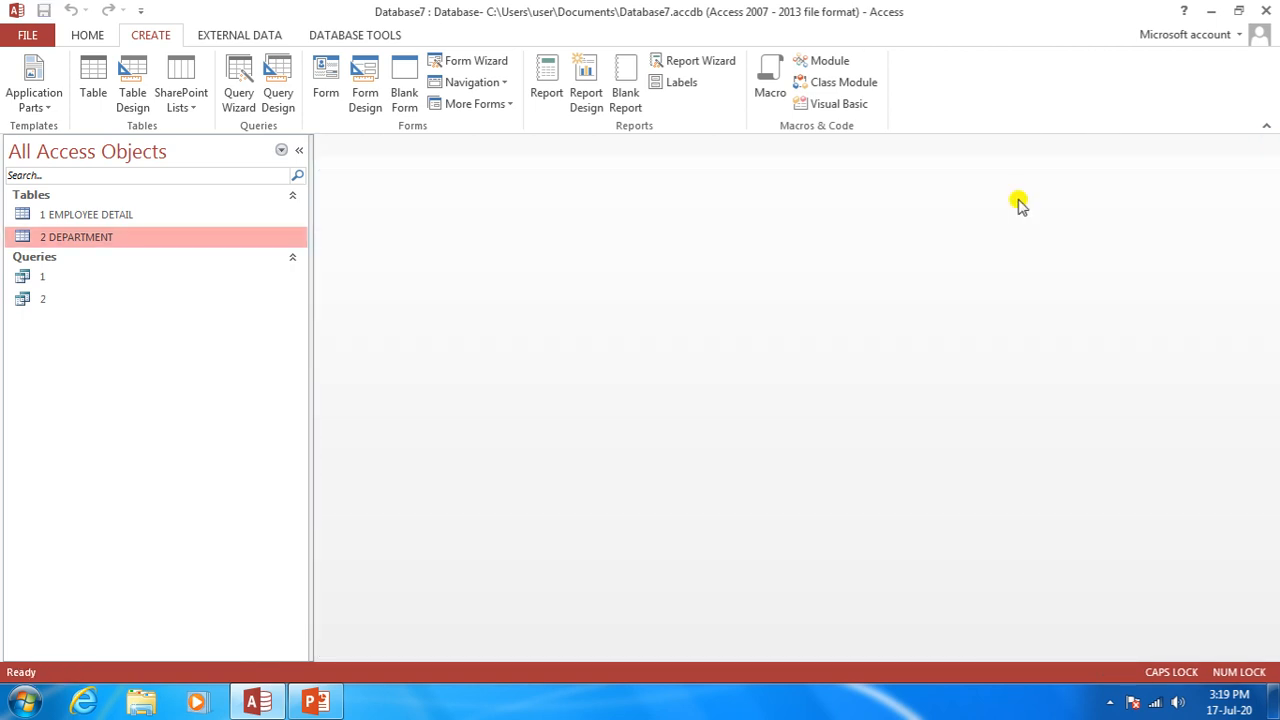
Change the EMP NO relationship to join type 3, including all records from 2 DEPARTMENT and only matching ones from 1 EMPLOYEE DETAIL.
left_click(330, 35)
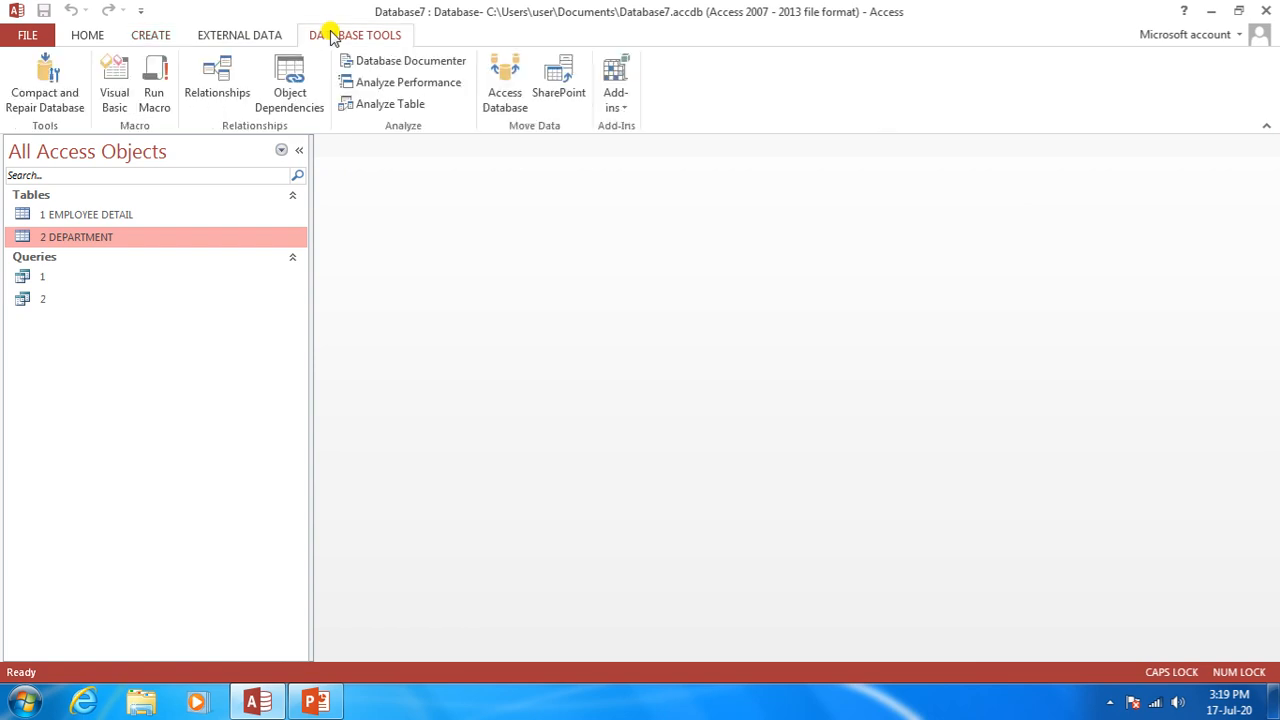
left_click(217, 92)
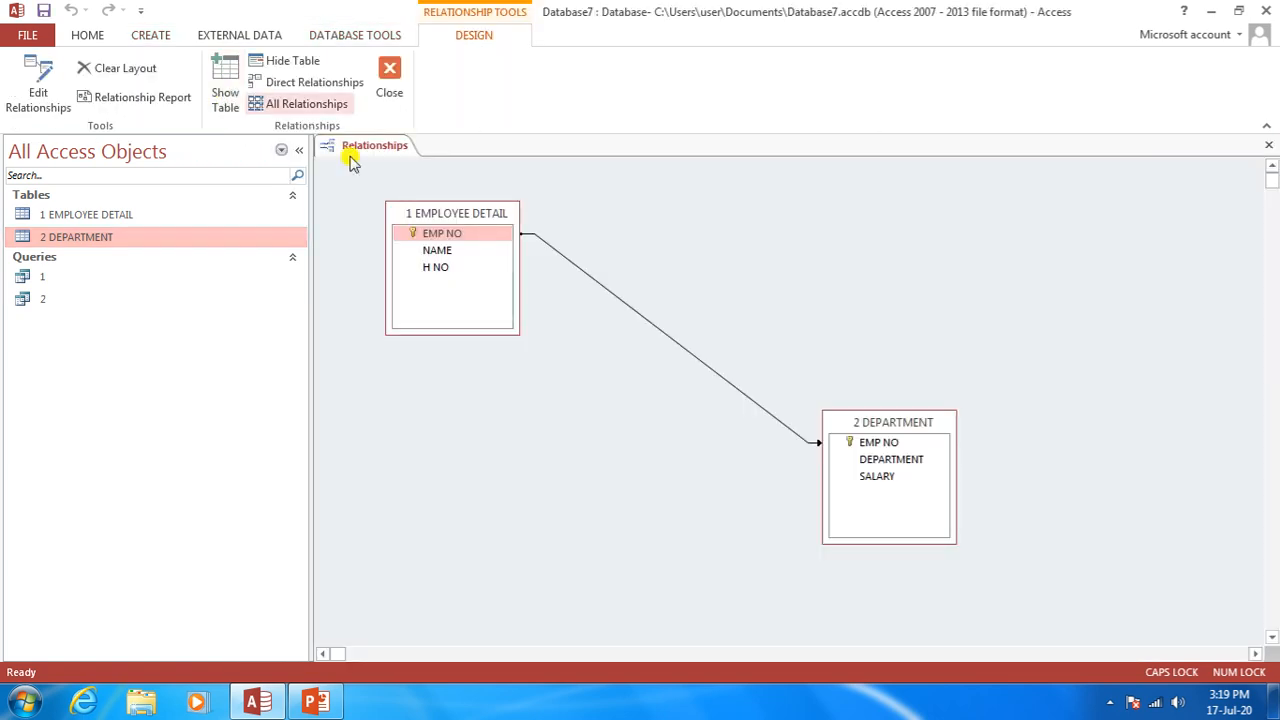
right_click(631, 310)
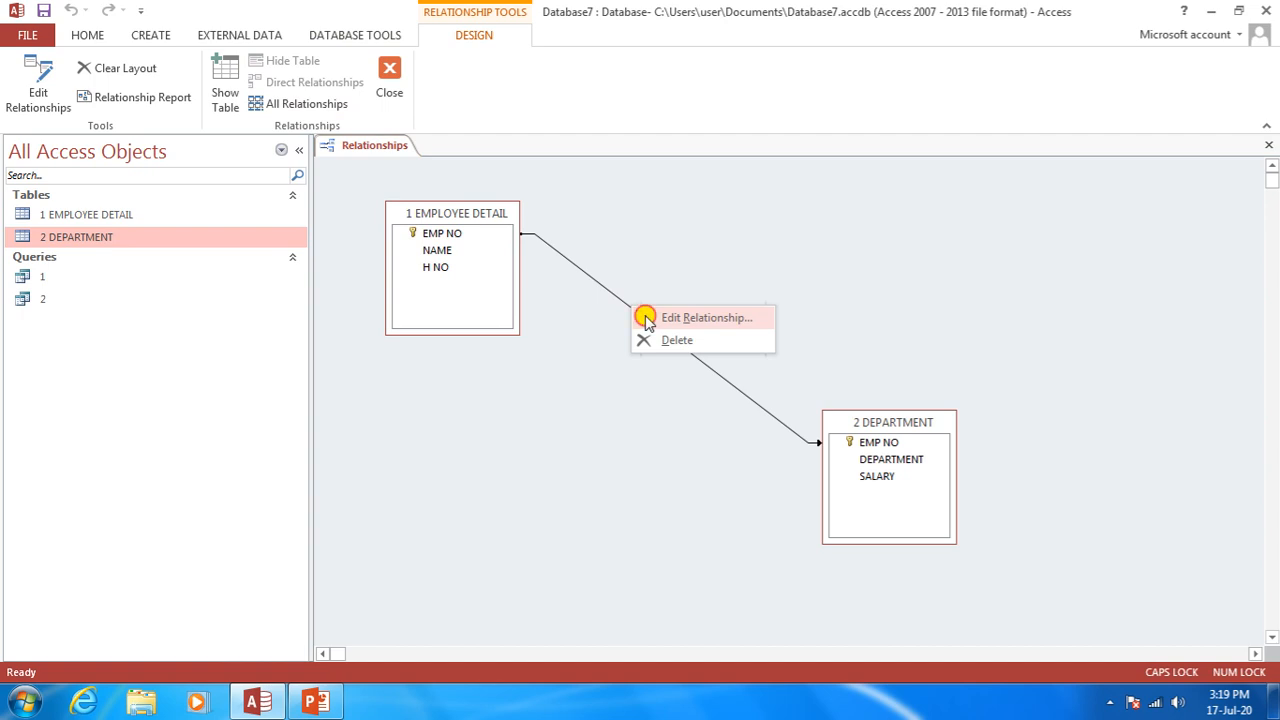
left_click(700, 318)
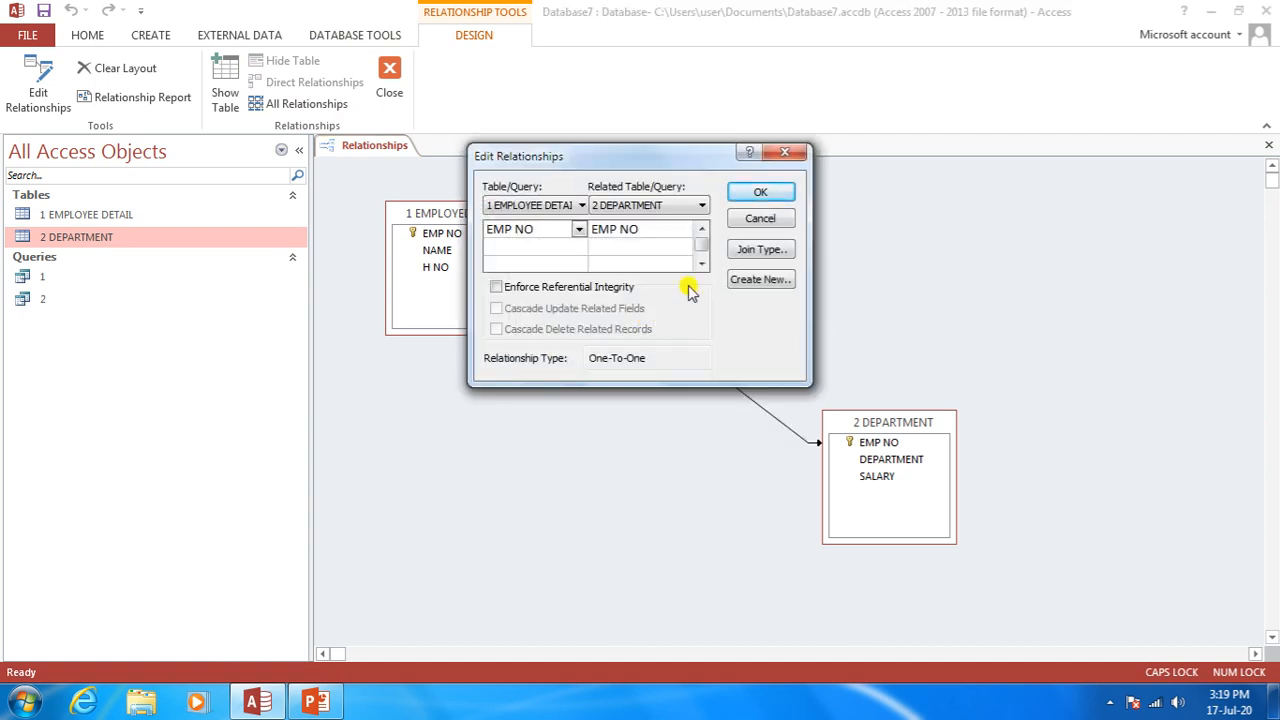
left_click(730, 249)
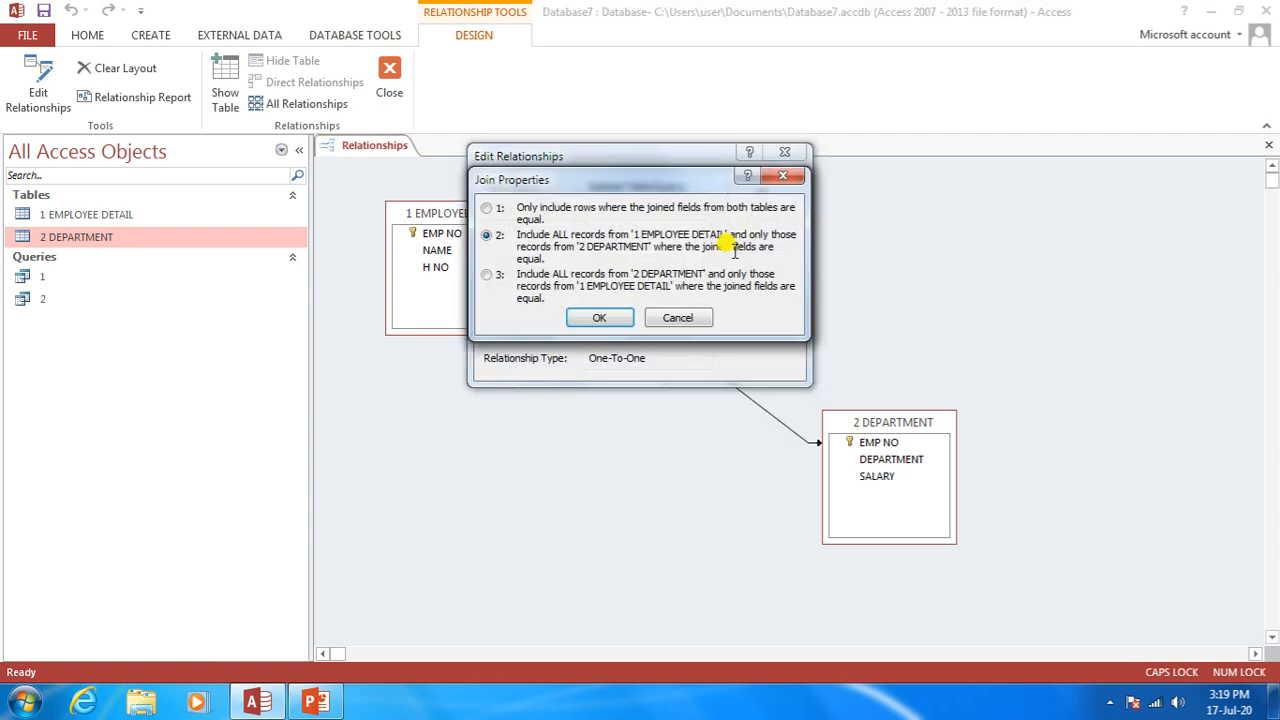
left_click_drag(608, 180, 609, 261)
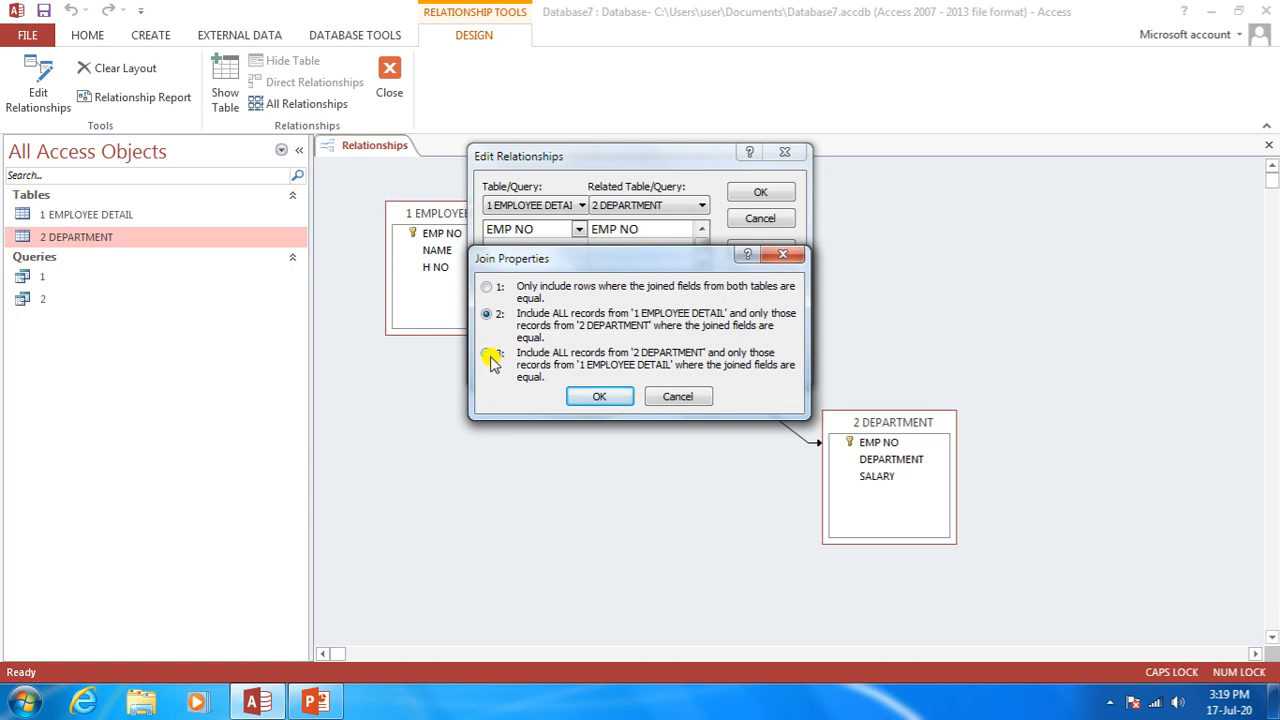
left_click(491, 356)
left_click(586, 398)
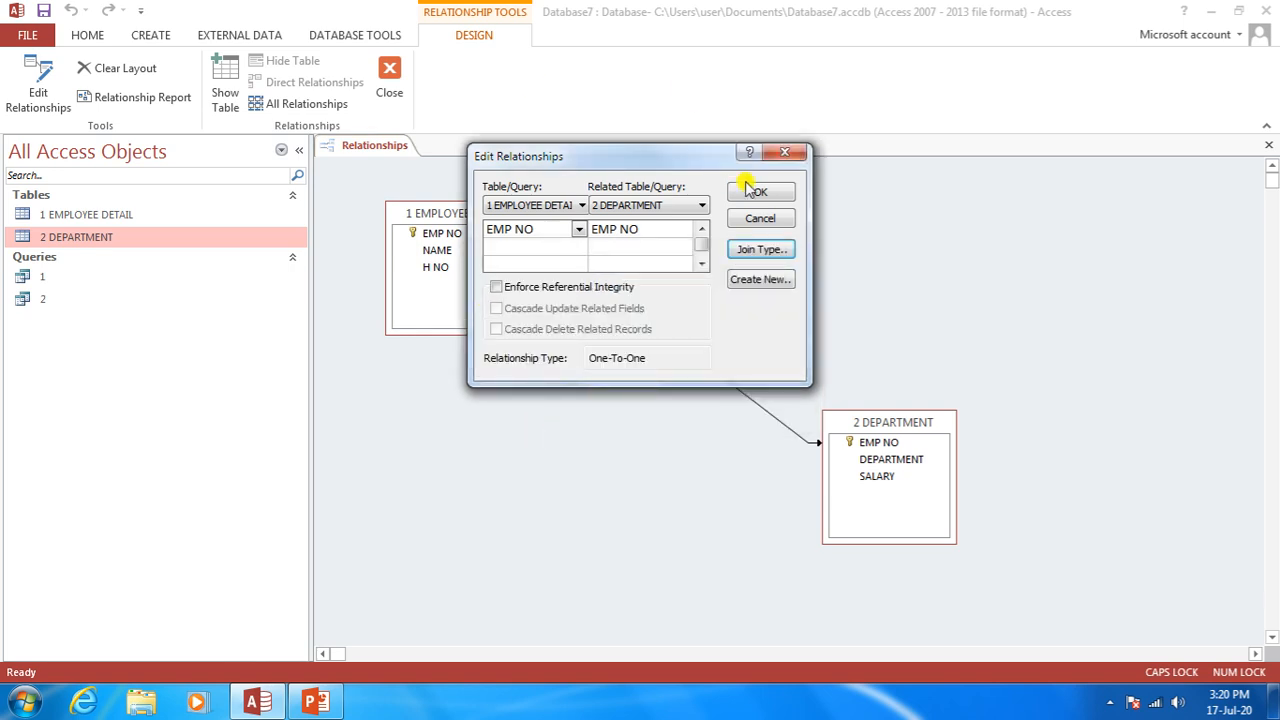
left_click(756, 192)
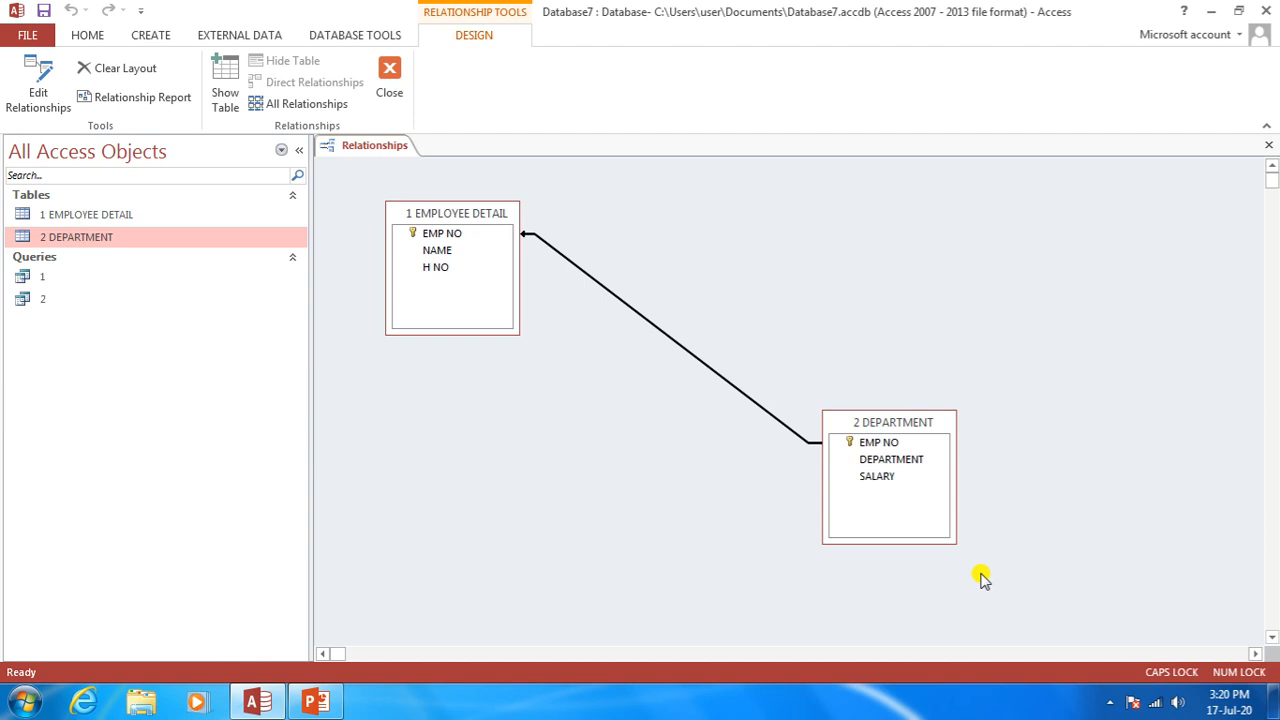
Save and close the relationships layout.
right_click(345, 147)
left_click(386, 160)
left_click(1265, 146)
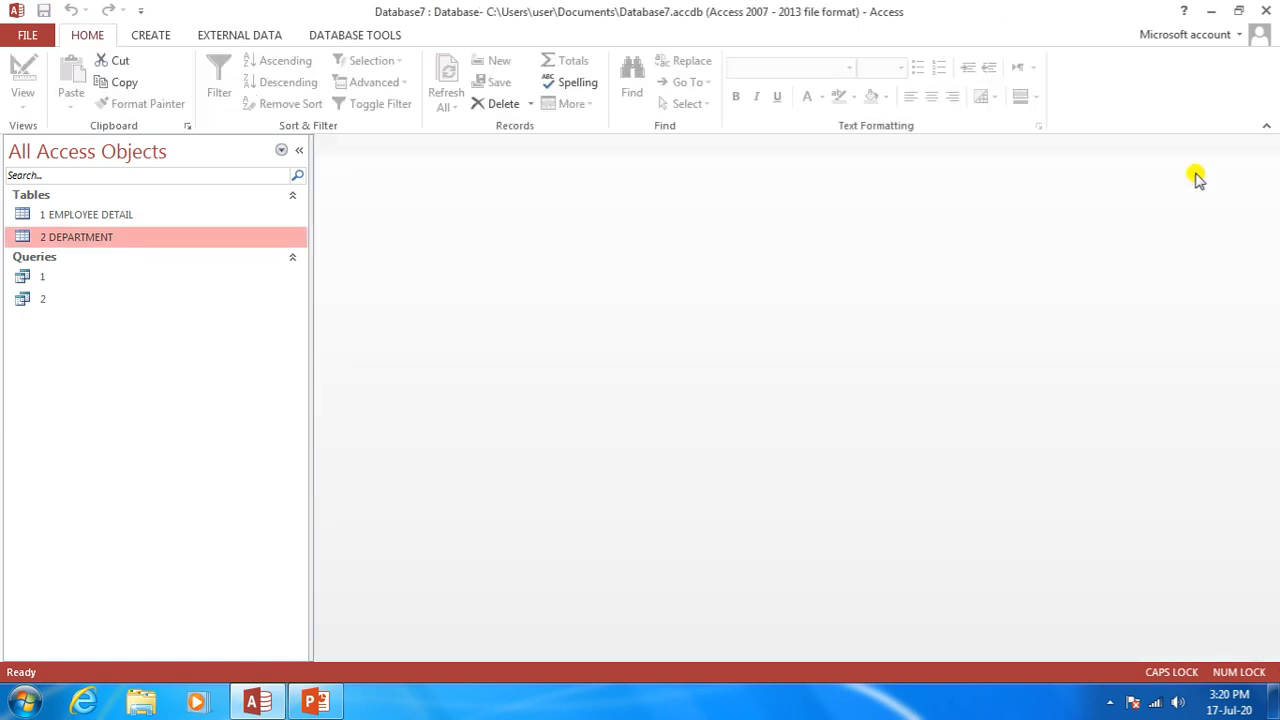
Start another query with the Simple Query Wizard and include all fields from the 1 EMPLOYEE DETAIL table.
left_click(154, 37)
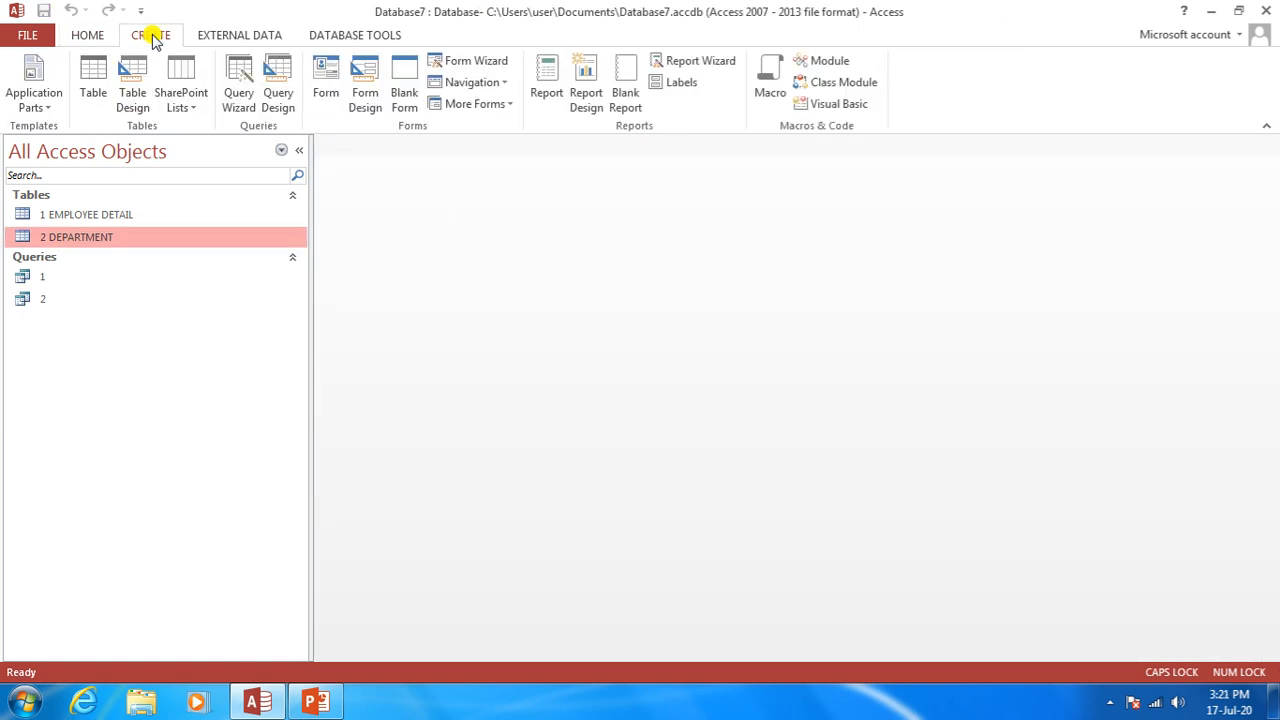
left_click(237, 112)
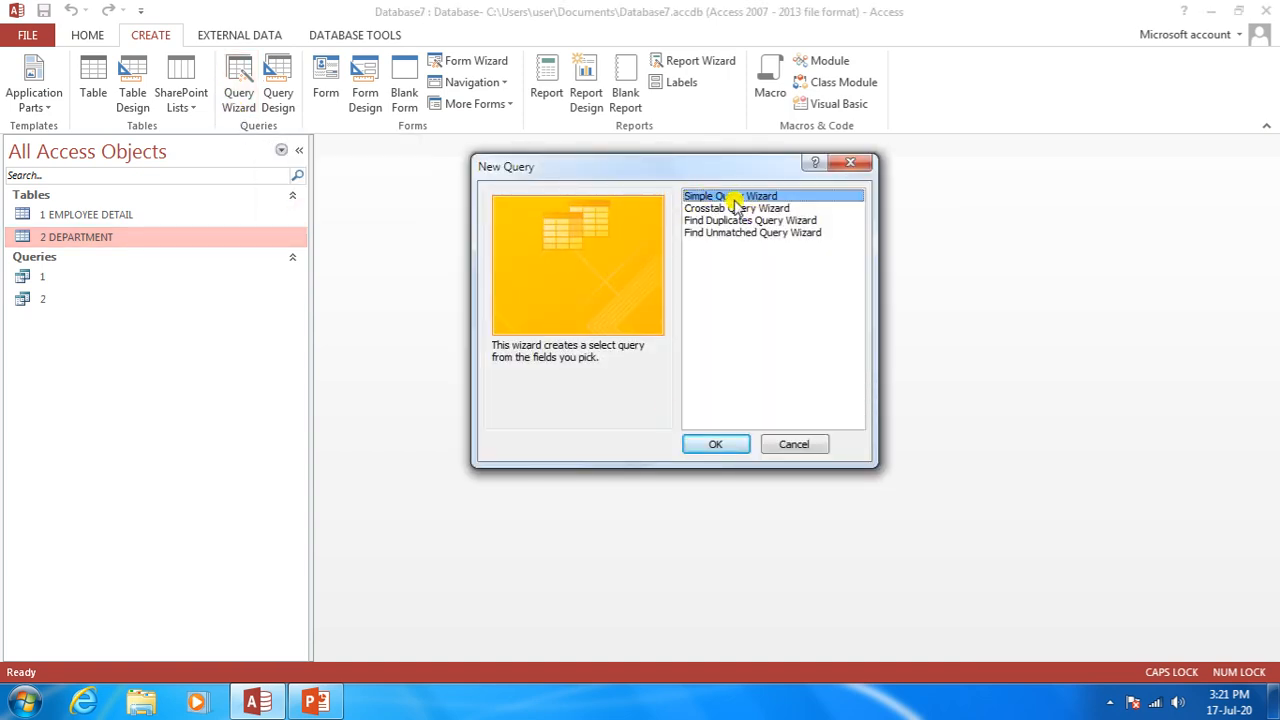
left_click(725, 446)
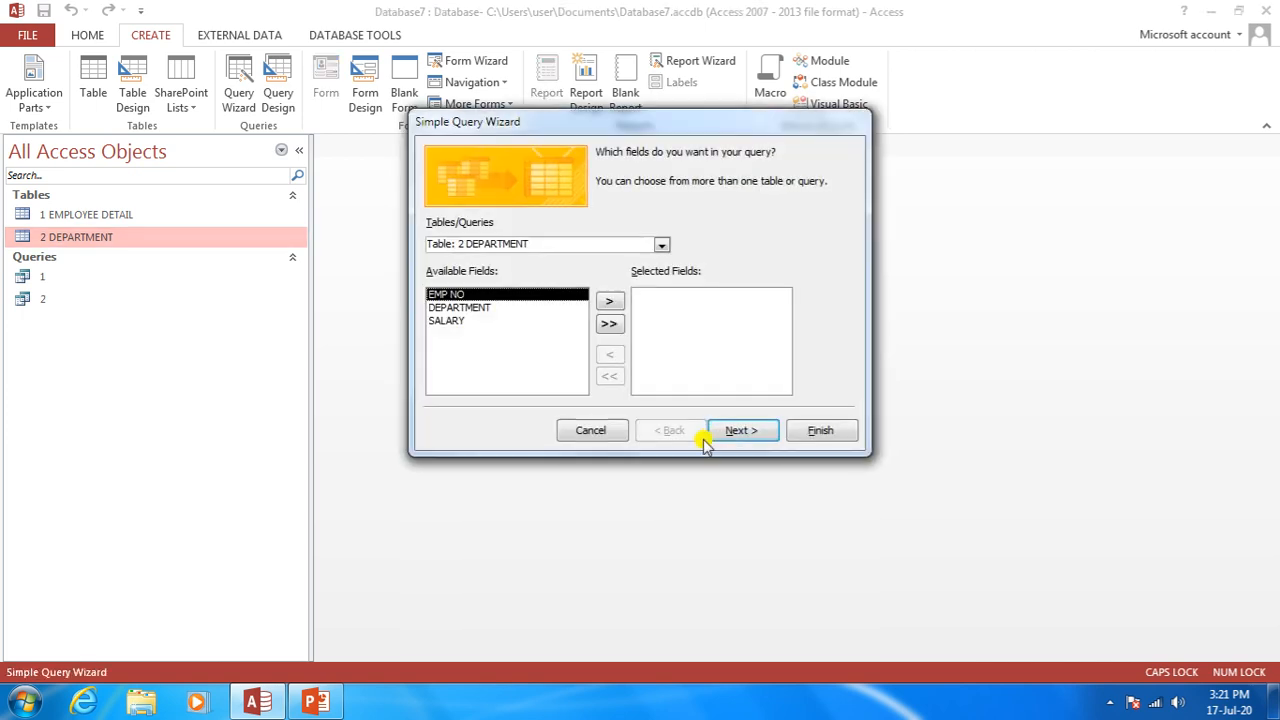
left_click(661, 244)
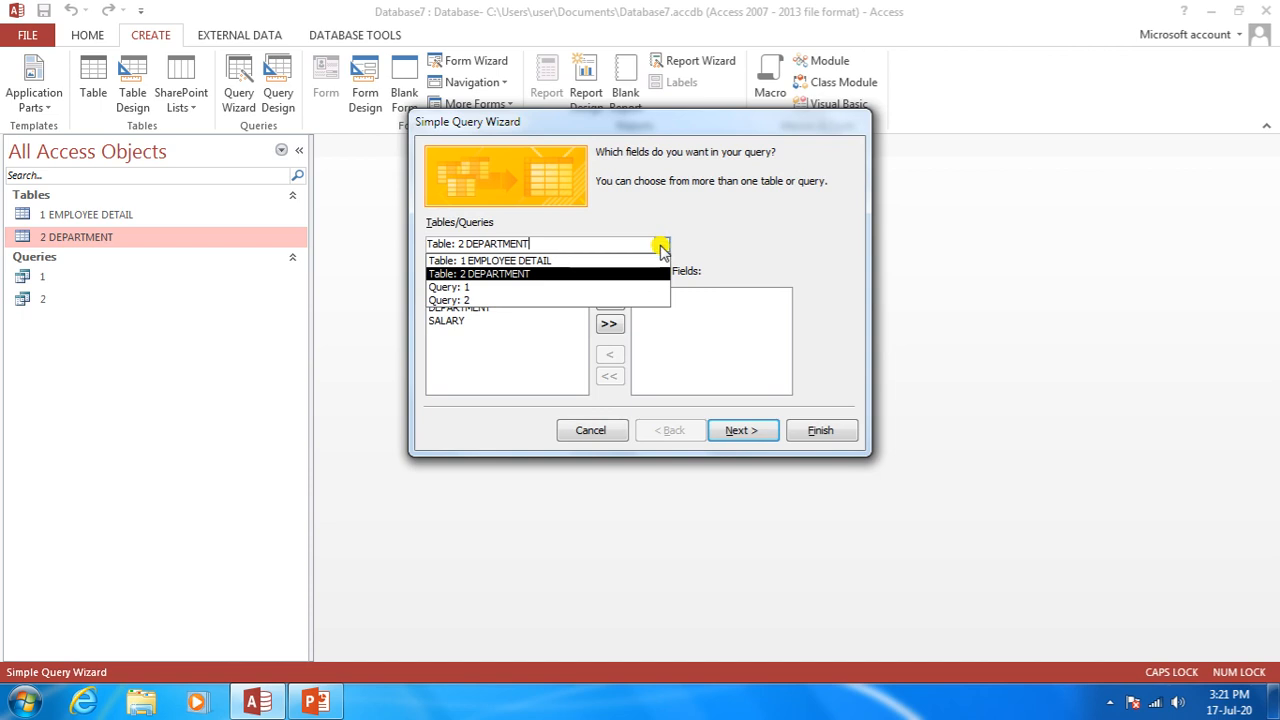
left_click(645, 259)
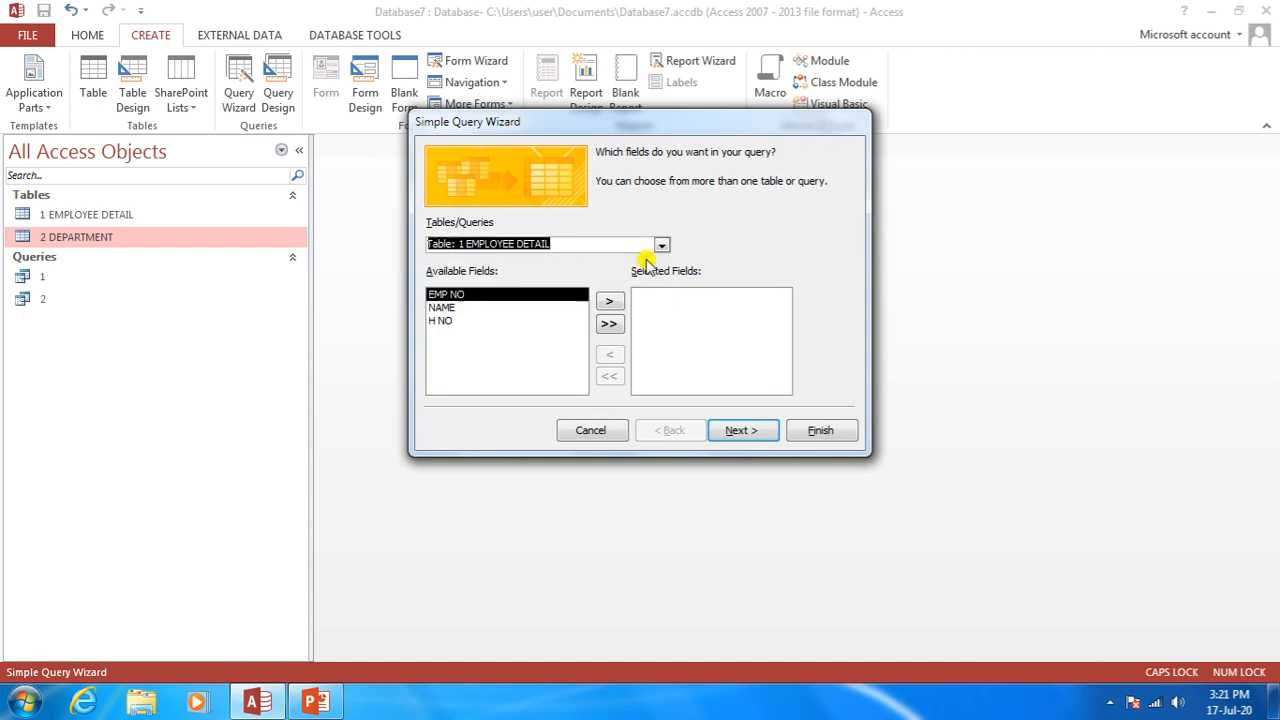
left_click(610, 326)
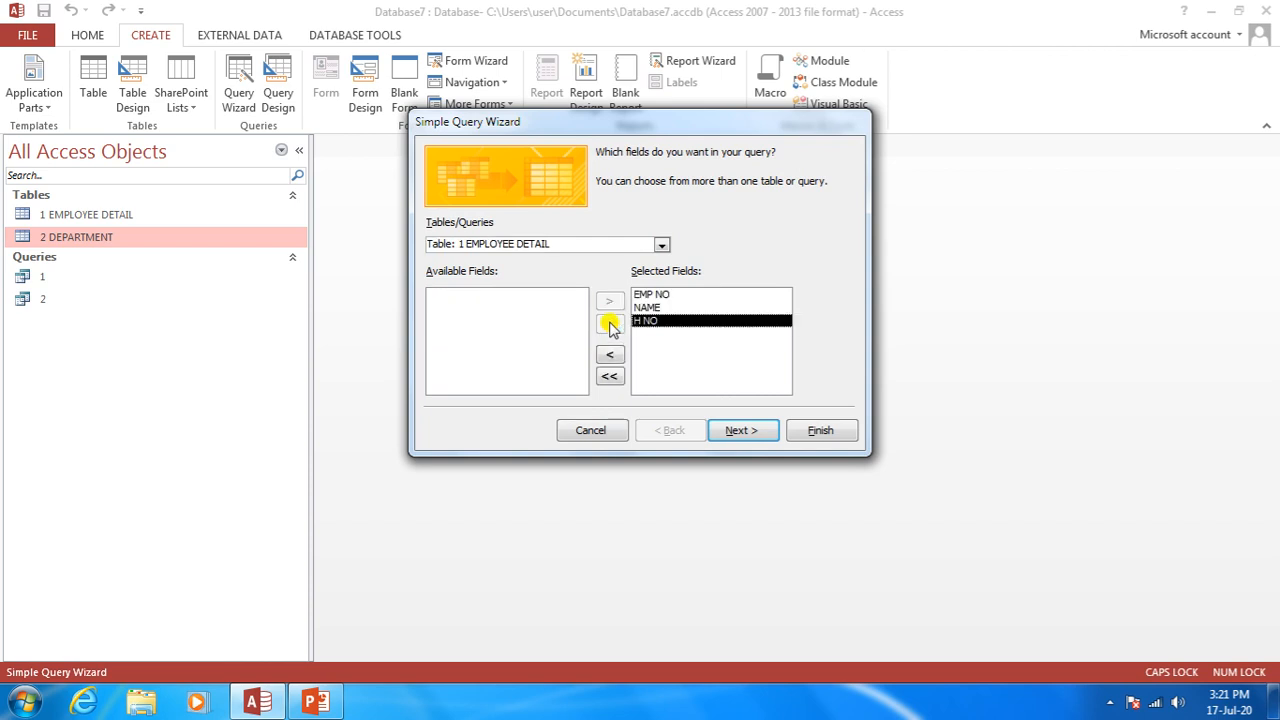
Add EMP NO, DEPARTMENT and SALARY from the 2 DEPARTMENT table to the new query and continue to its title.
left_click(661, 245)
left_click(621, 275)
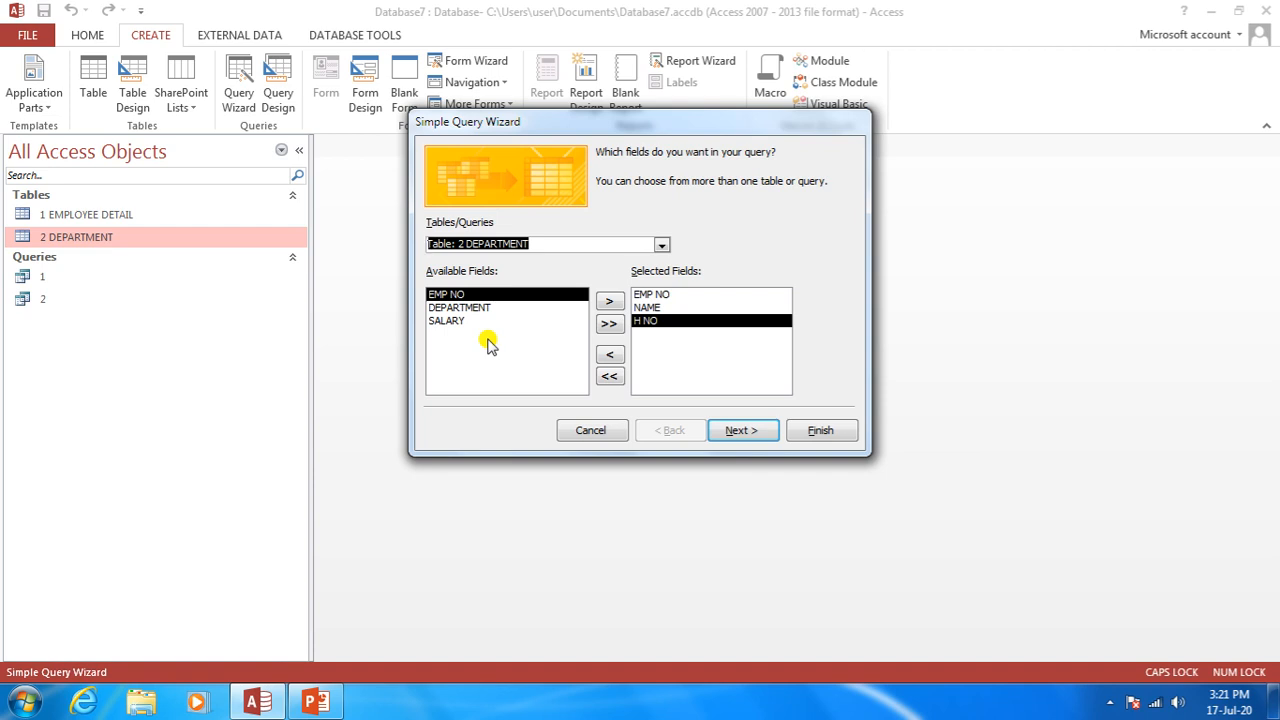
left_click(610, 325)
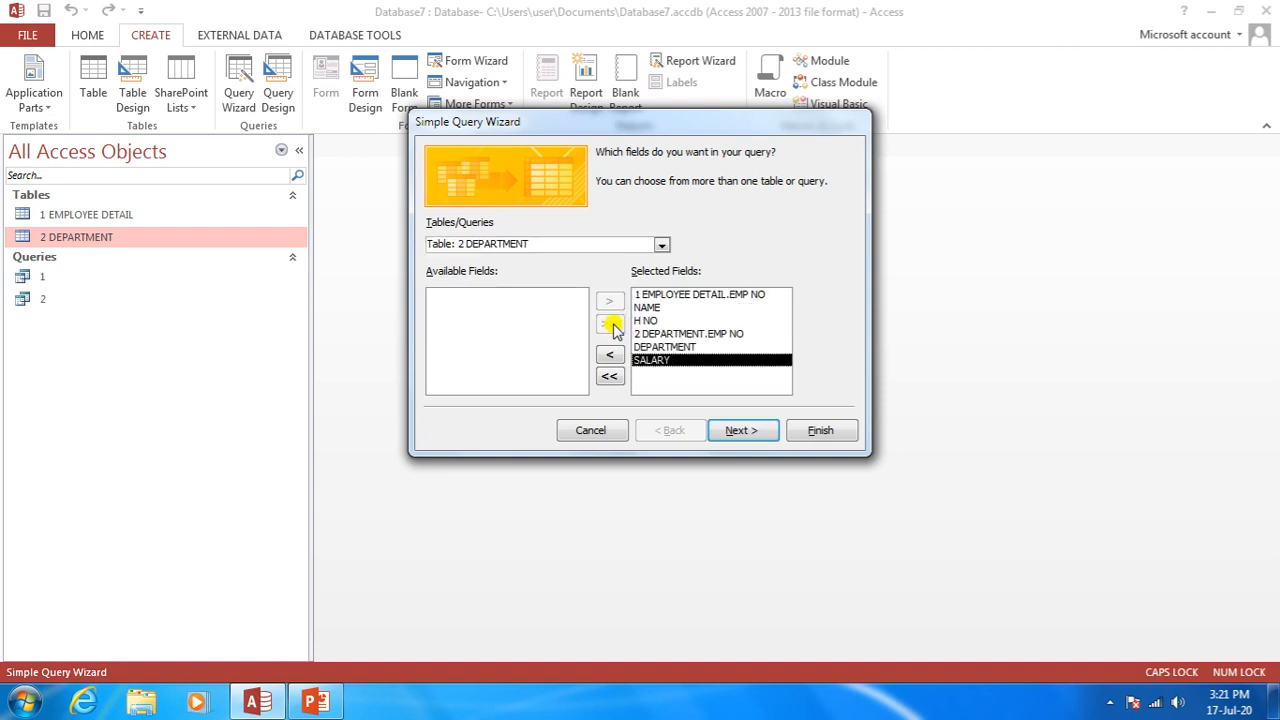
left_click(740, 430)
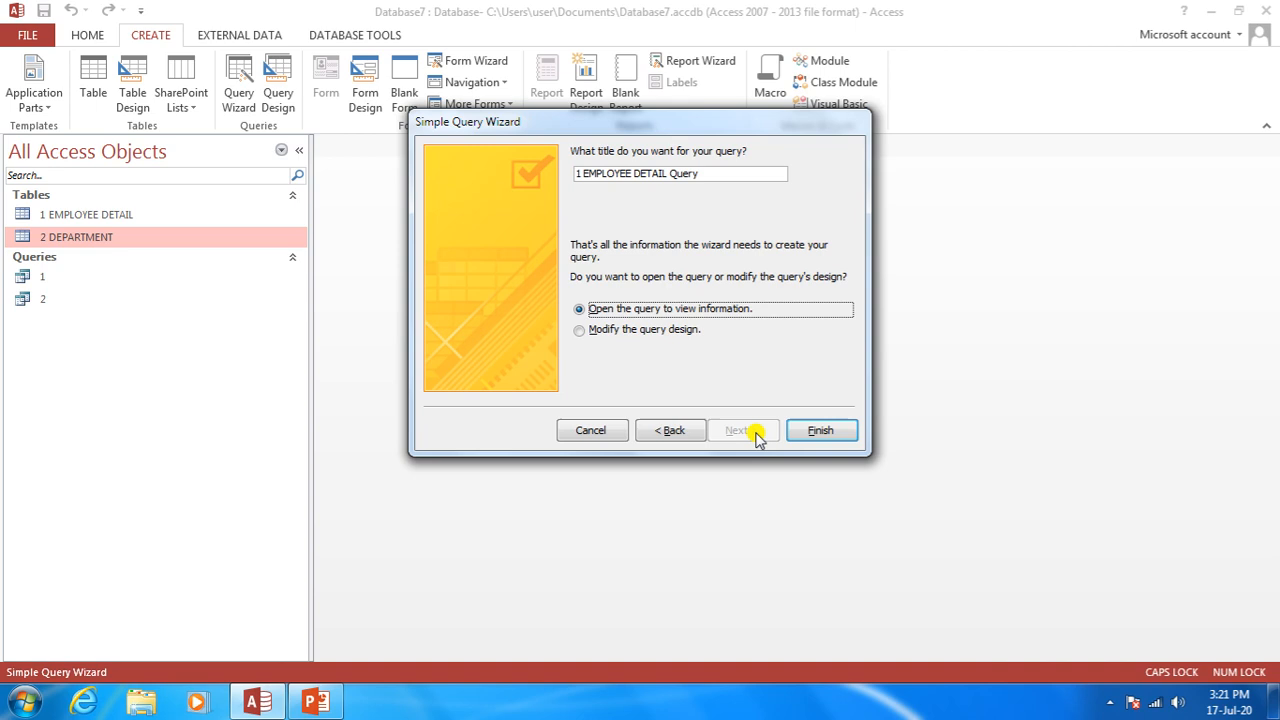
Title the new query 3 and finish the wizard, opening the query to view its information.
left_click(710, 173)
key("BackSpace")
key("BackSpace")
key("BackSpace")
key("BackSpace")
key("BackSpace")
key("BackSpace")
key("BackSpace")
key("BackSpace")
key("BackSpace")
key("BackSpace")
key("BackSpace")
key("BackSpace")
key("BackSpace")
key("BackSpace")
key("BackSpace")
key("BackSpace")
key("BackSpace")
key("BackSpace")
key("BackSpace")
key("BackSpace")
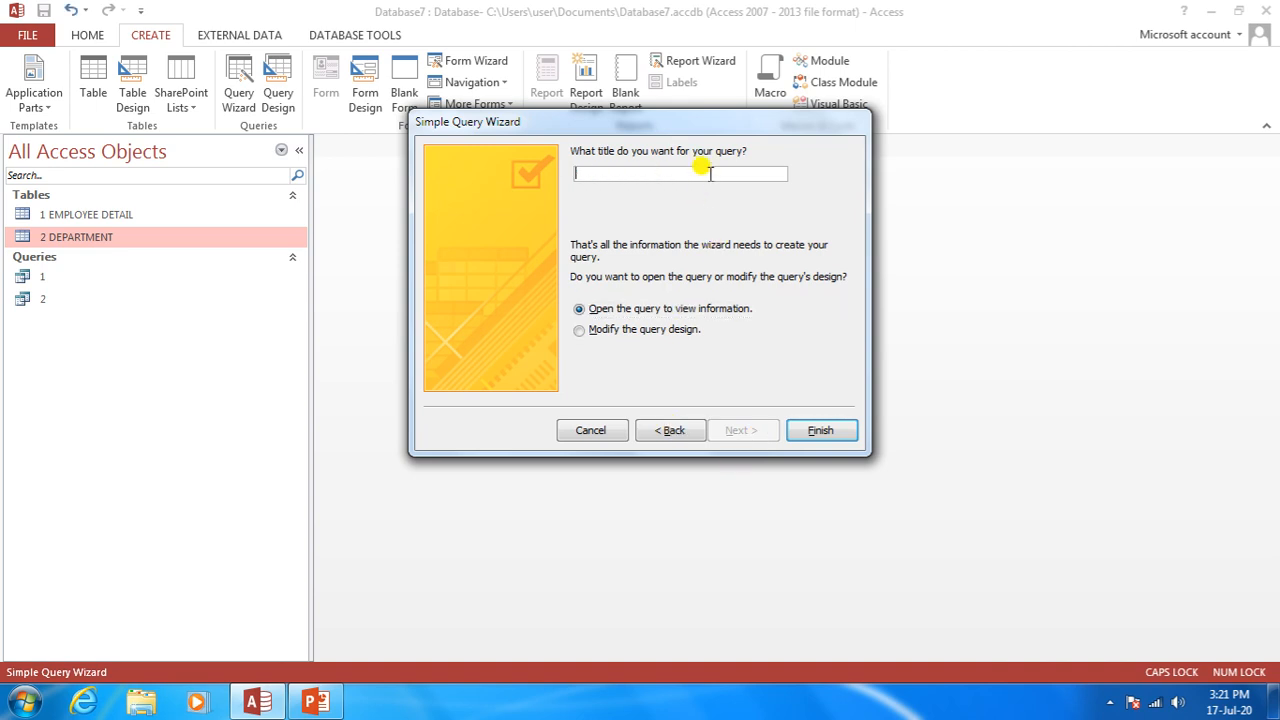
type("3")
left_click(820, 432)
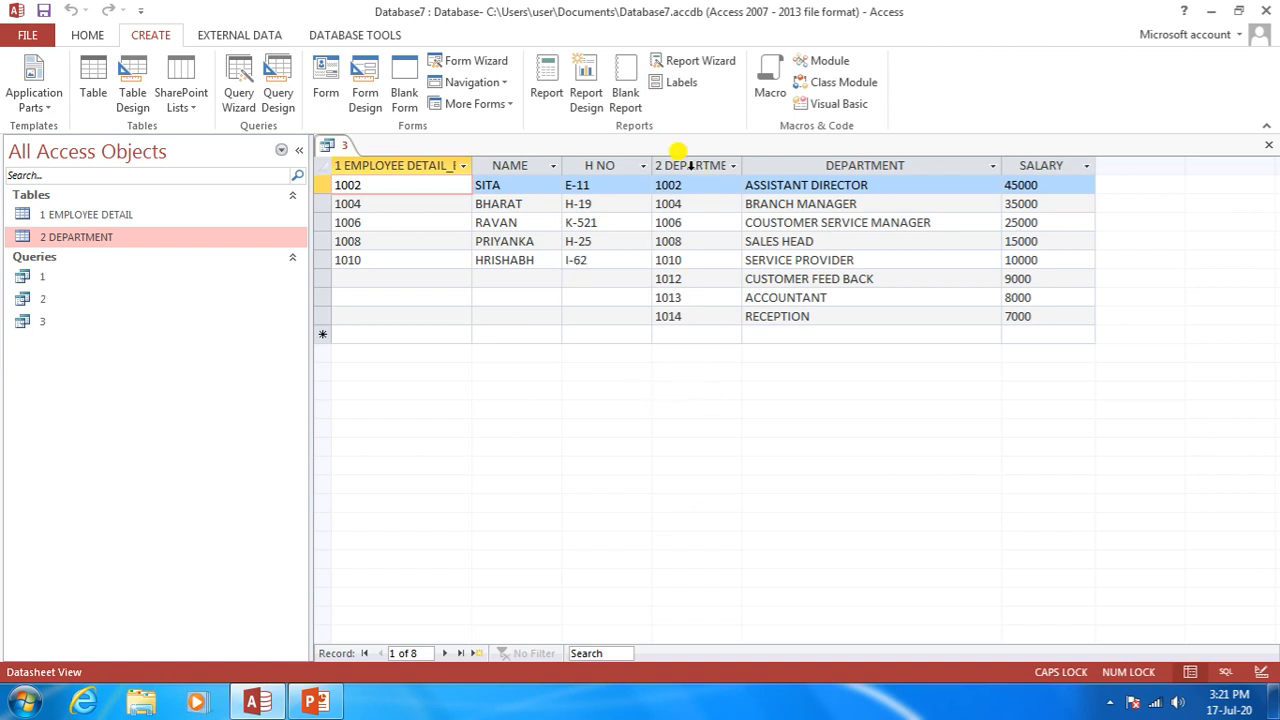
Highlight the 2 DEPARTMENT columns through SALARY in query 3's results, and save and close the query.
left_click_drag(689, 165, 1040, 223)
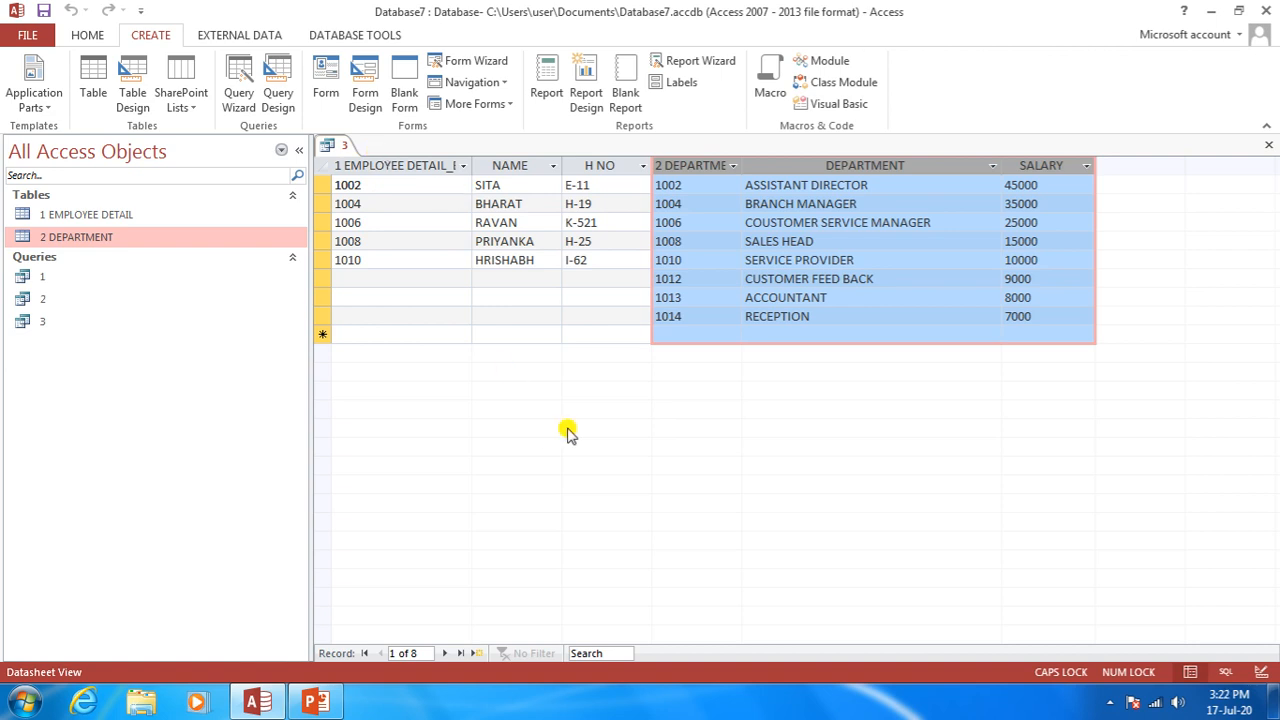
right_click(333, 148)
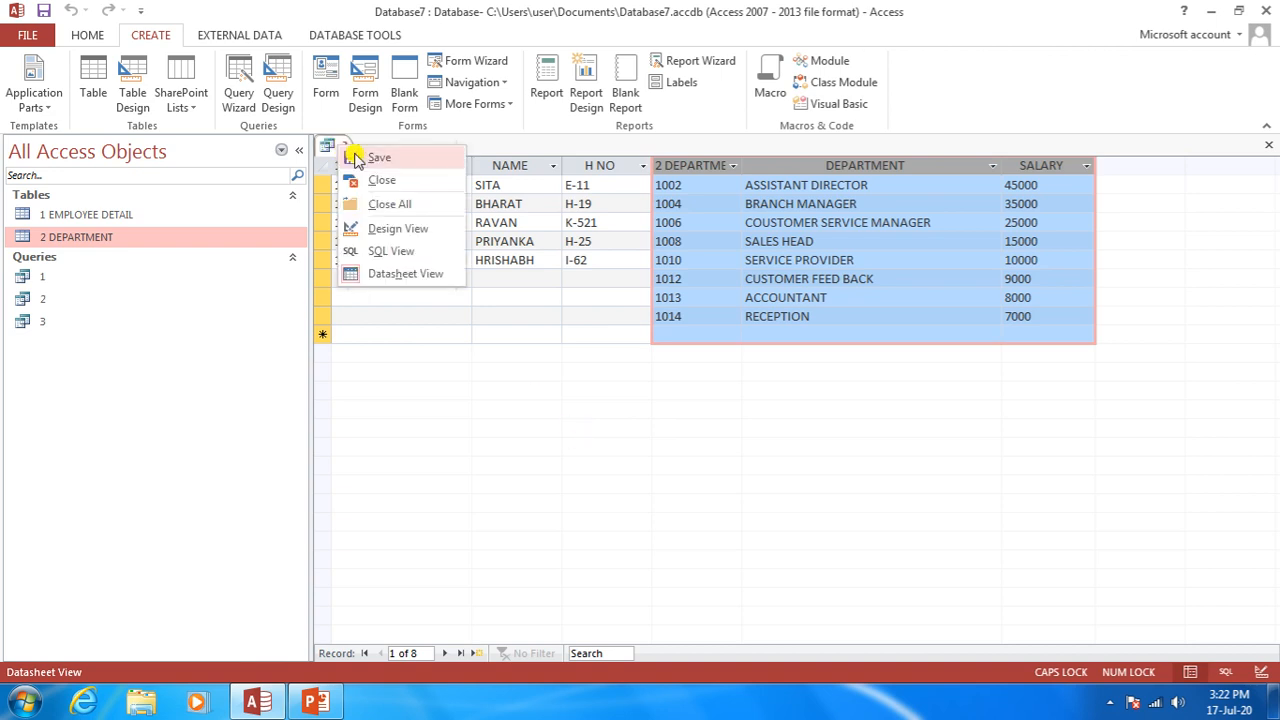
left_click(378, 158)
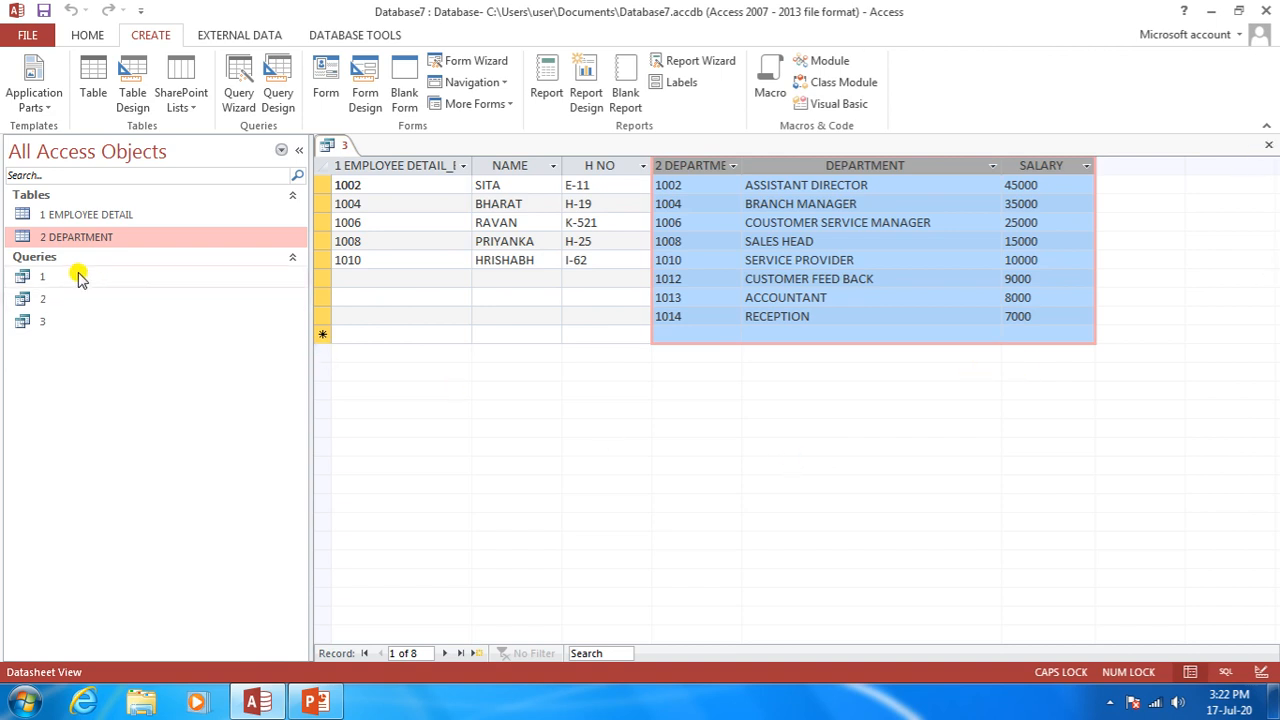
left_click(1268, 145)
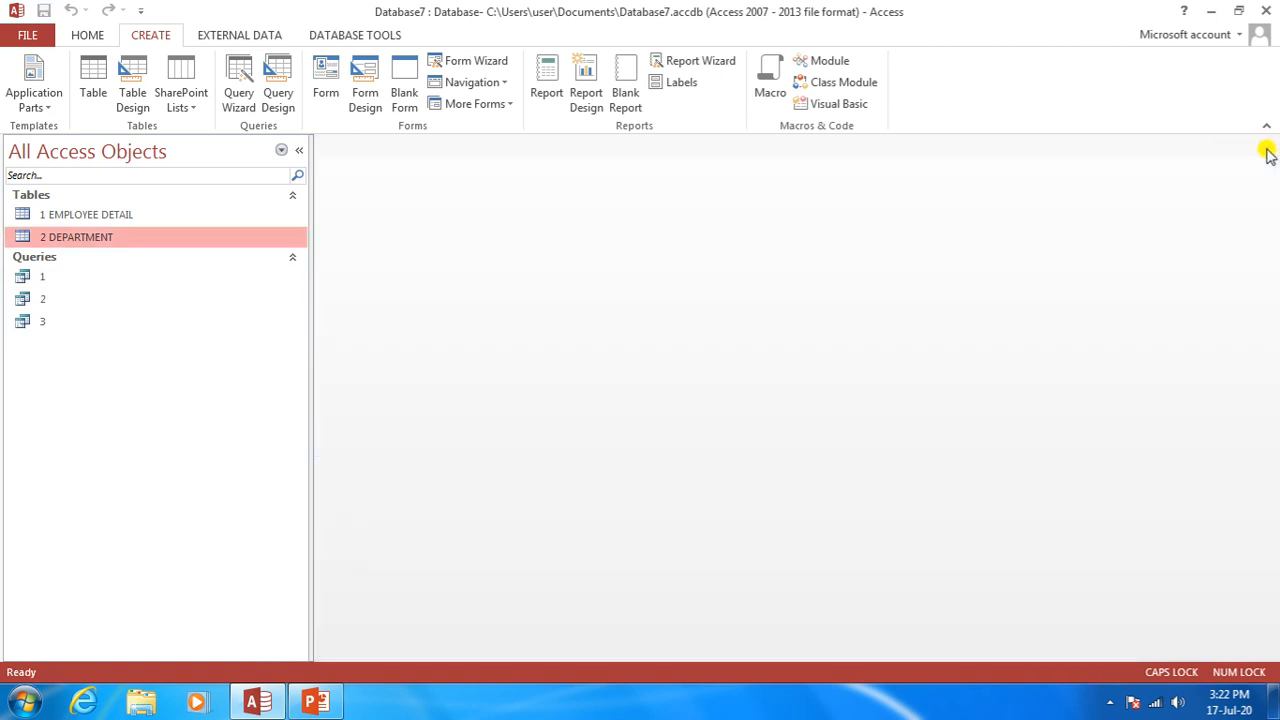
Open queries 1, 2 and 3 to compare their join results, highlighting the department columns in query 3.
double_click(66, 277)
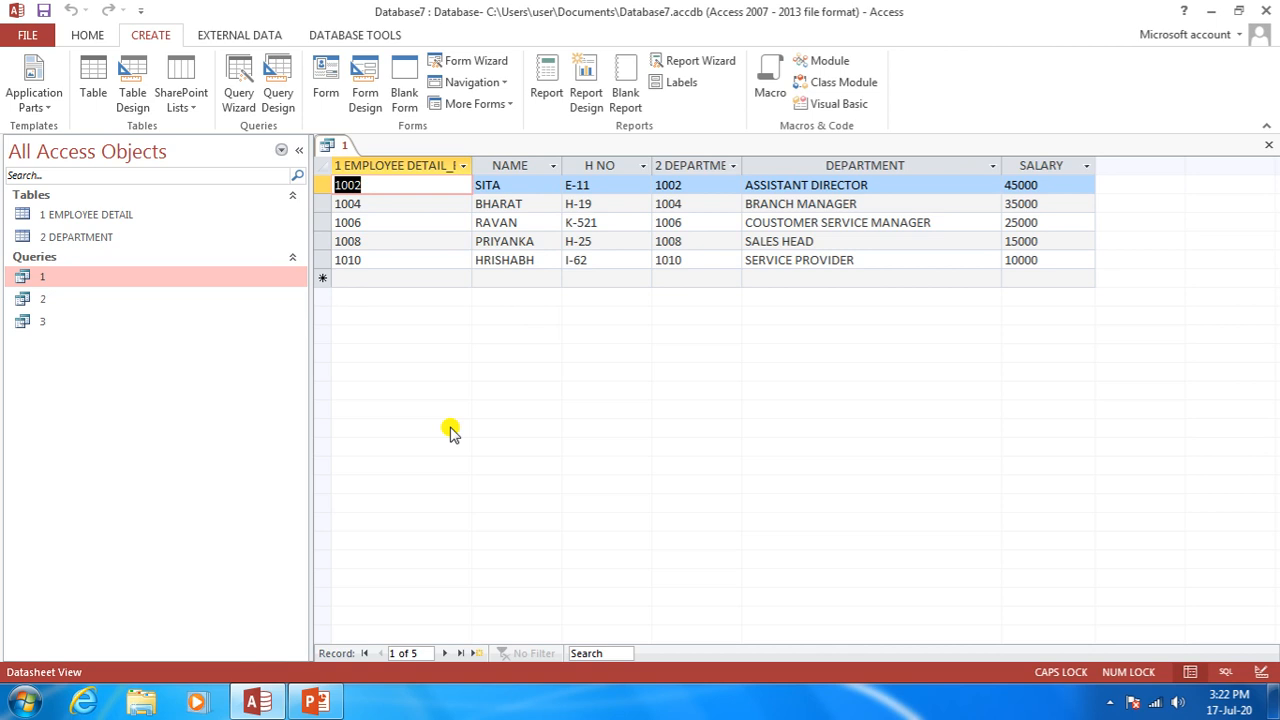
double_click(85, 299)
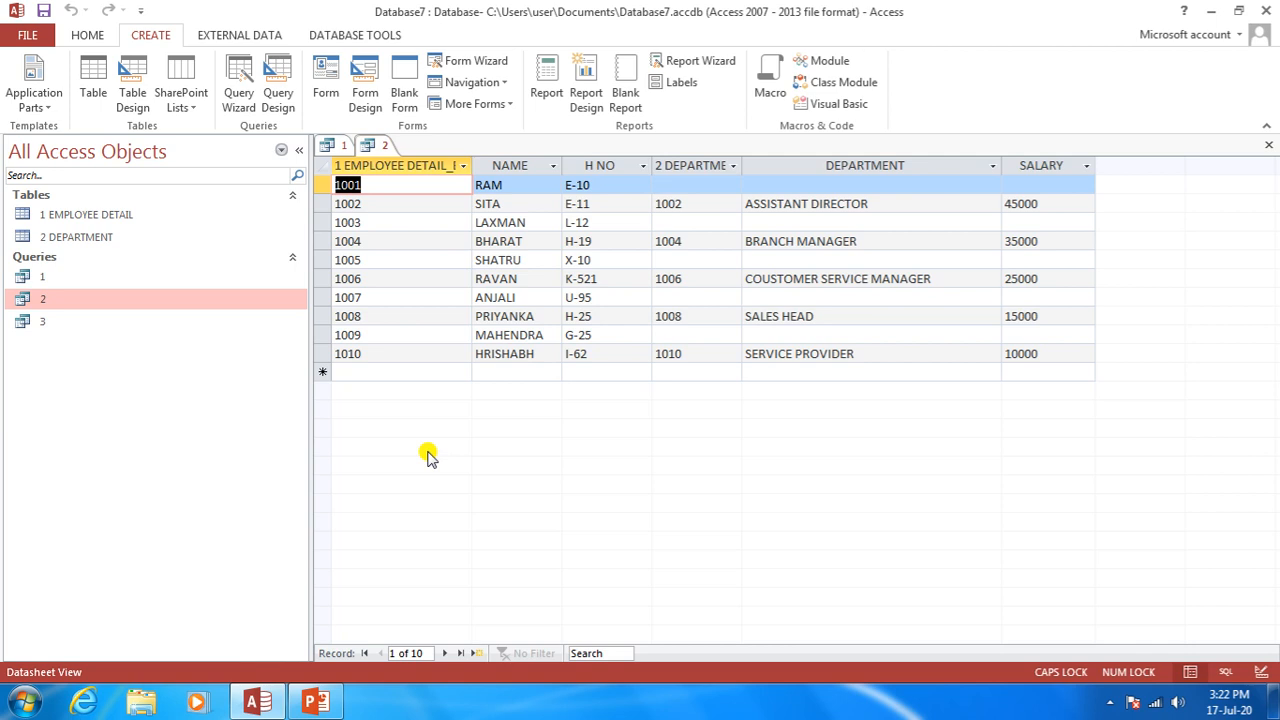
double_click(46, 321)
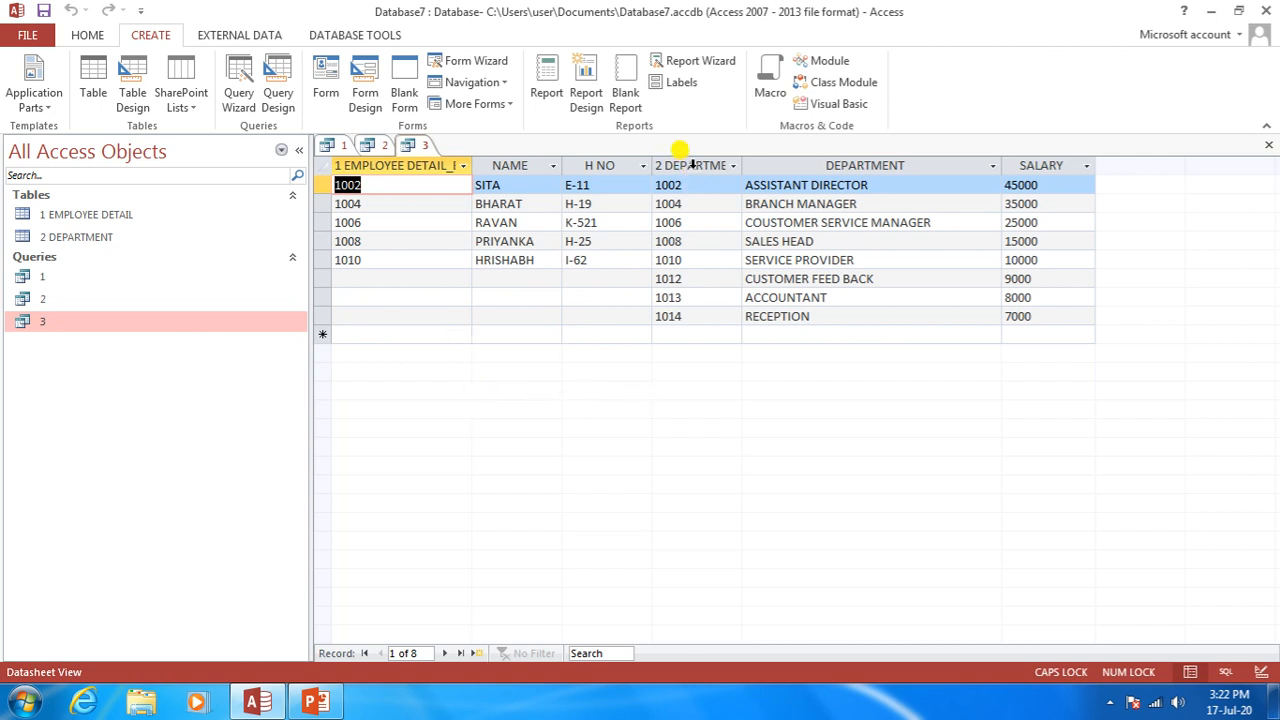
left_click_drag(690, 165, 1030, 182)
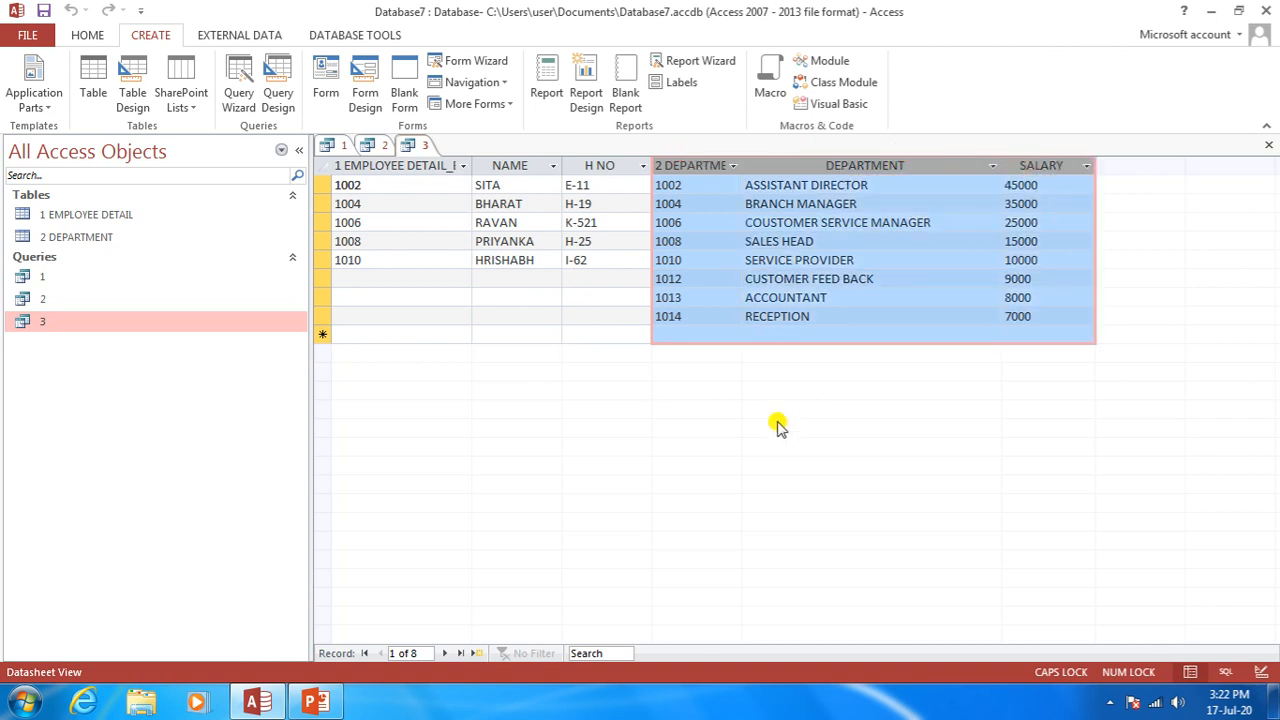